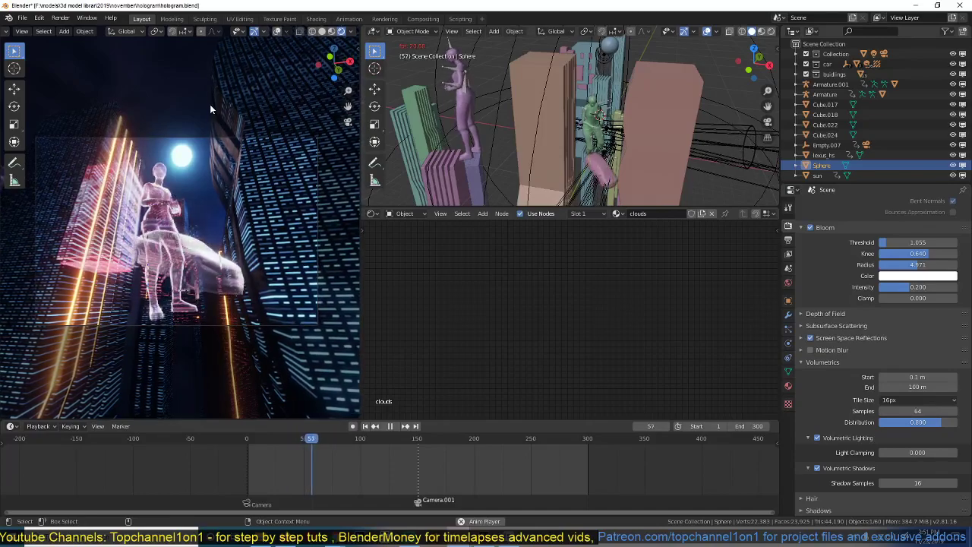
- Pause the hologram animation and check the upload page of the hologram shader video in the browser
{"action": "key", "text": "space"}
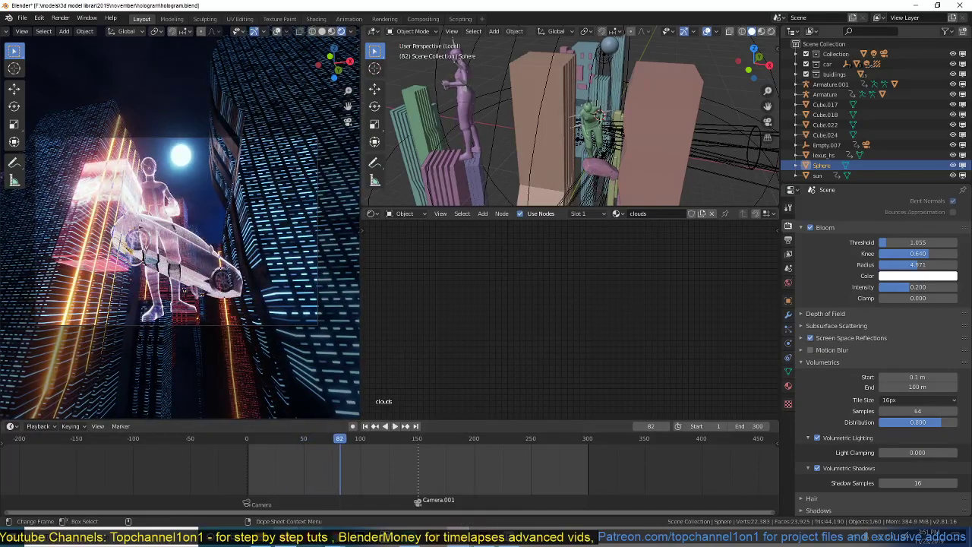
{"action": "mouse_move", "coordinate": [289, 542]}
{"action": "left_click", "coordinate": [294, 513]}
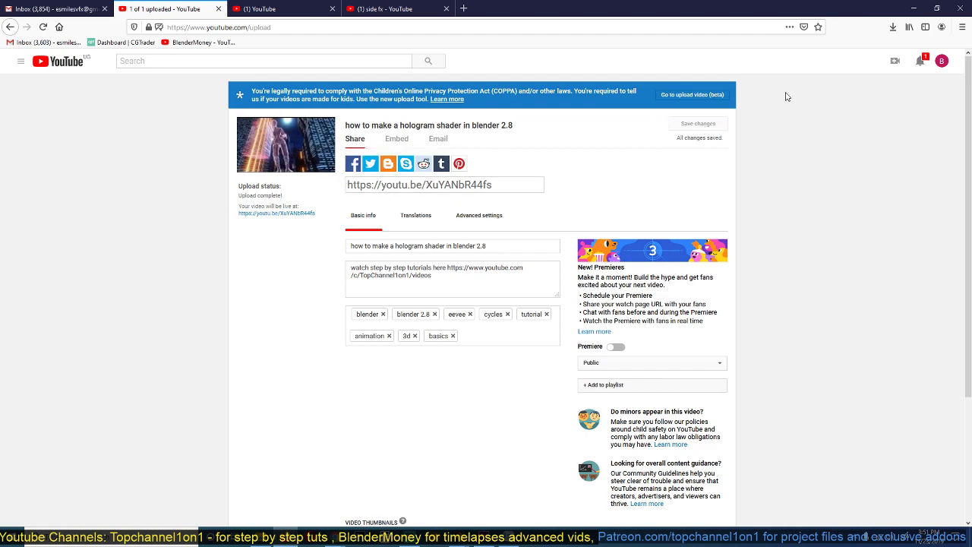
{"action": "left_click", "coordinate": [911, 10]}
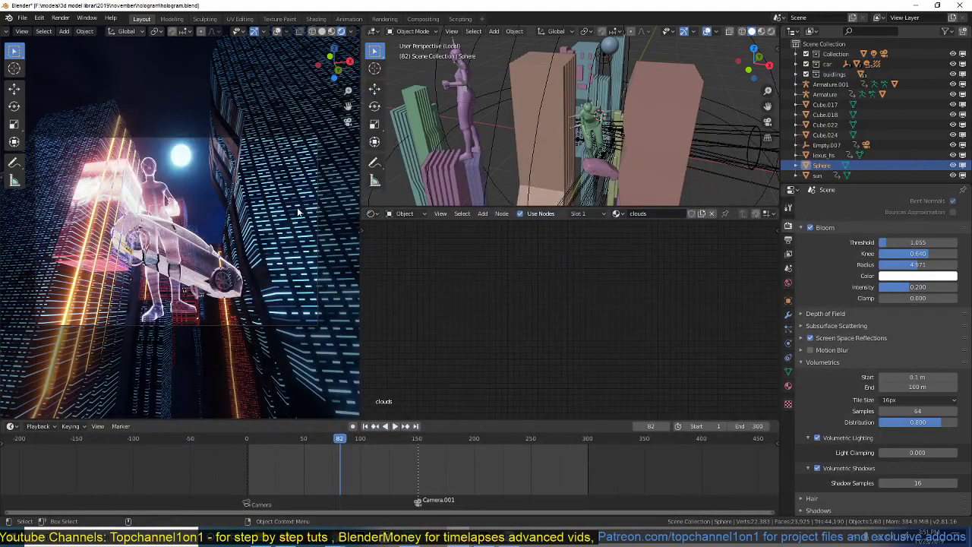
- Play the animation further, pause it again, and examine the hologram figure and car among the buildings
{"action": "left_click", "coordinate": [215, 230]}
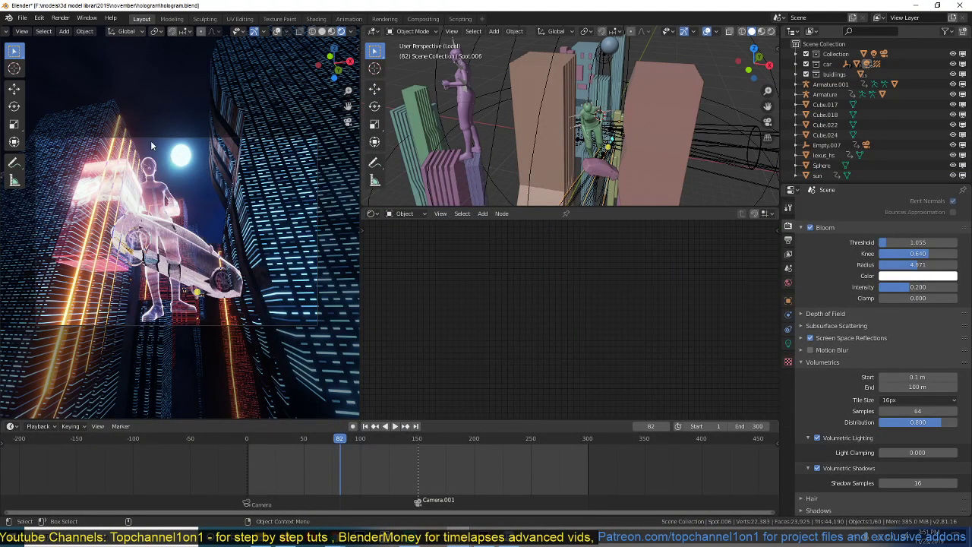
{"action": "left_click", "coordinate": [161, 157]}
{"action": "key", "text": "space"}
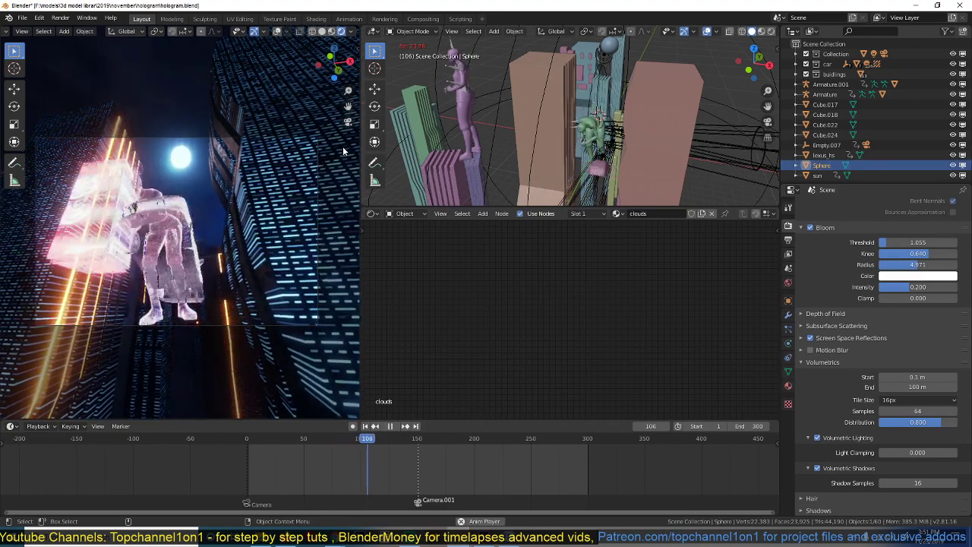
{"action": "key", "text": "space"}
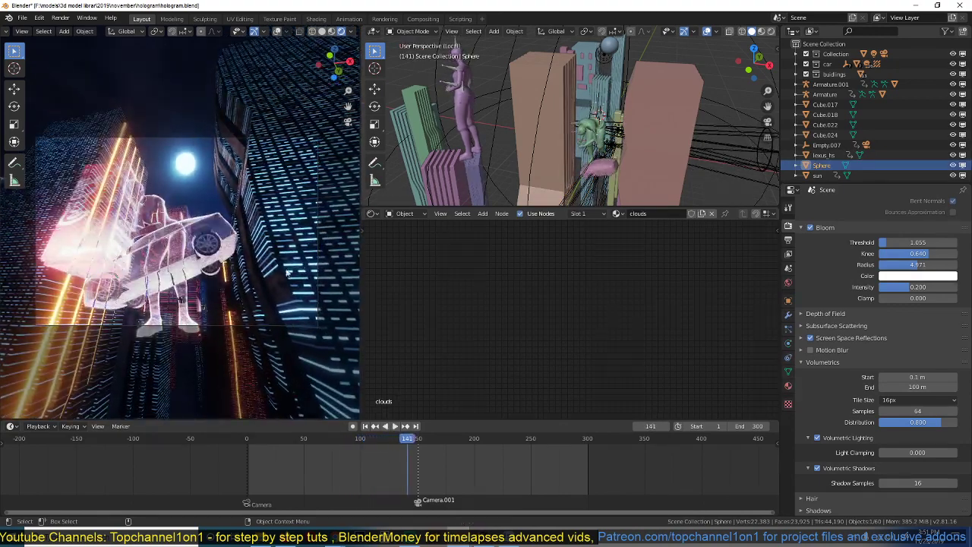
{"action": "middle_click_drag", "start_coordinate": [155, 241], "coordinate": [119, 218]}
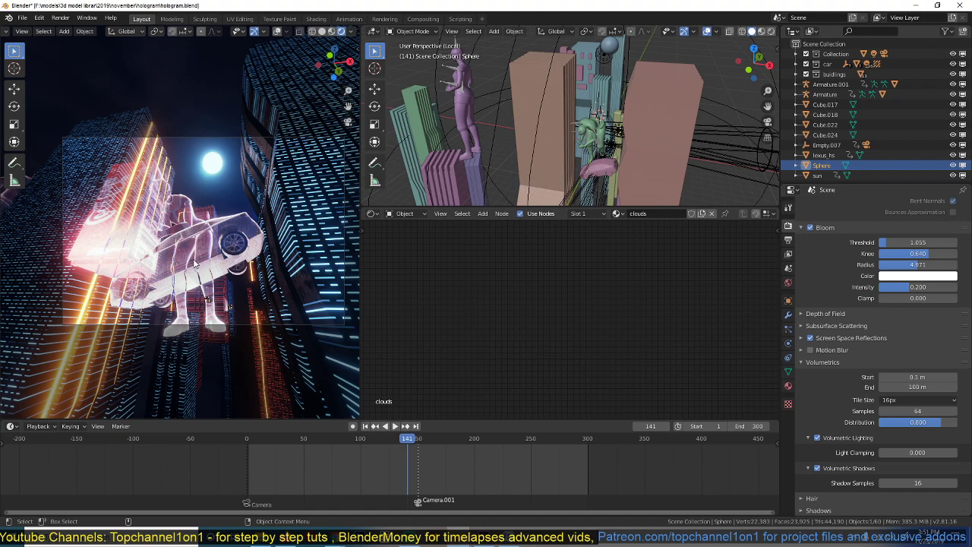
{"action": "middle_click_drag", "start_coordinate": [170, 238], "coordinate": [164, 219], "text": "shift"}
- Switch to the other Blender window with the Coca-Cola fridge reference and change its image editor to a Shader Editor
{"action": "left_click", "coordinate": [458, 537]}
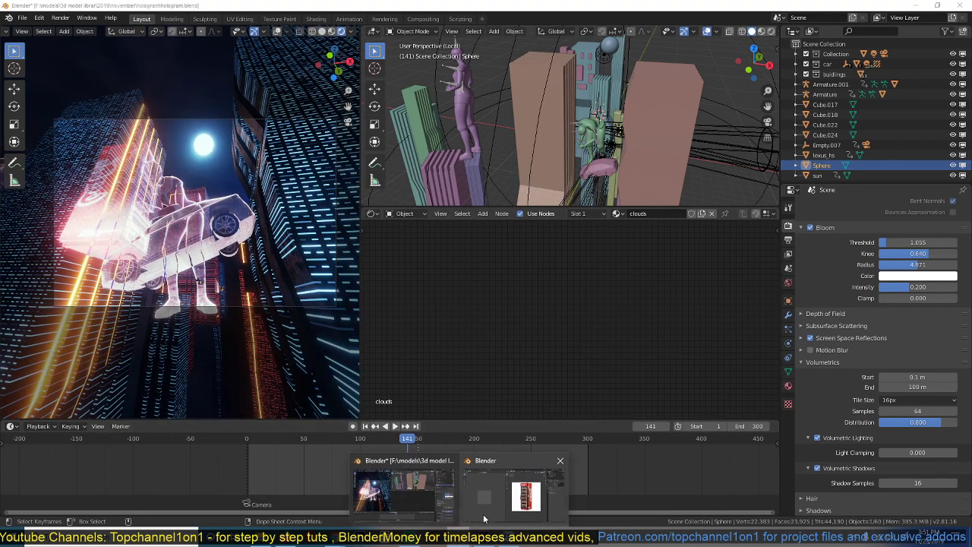
{"action": "left_click", "coordinate": [524, 497]}
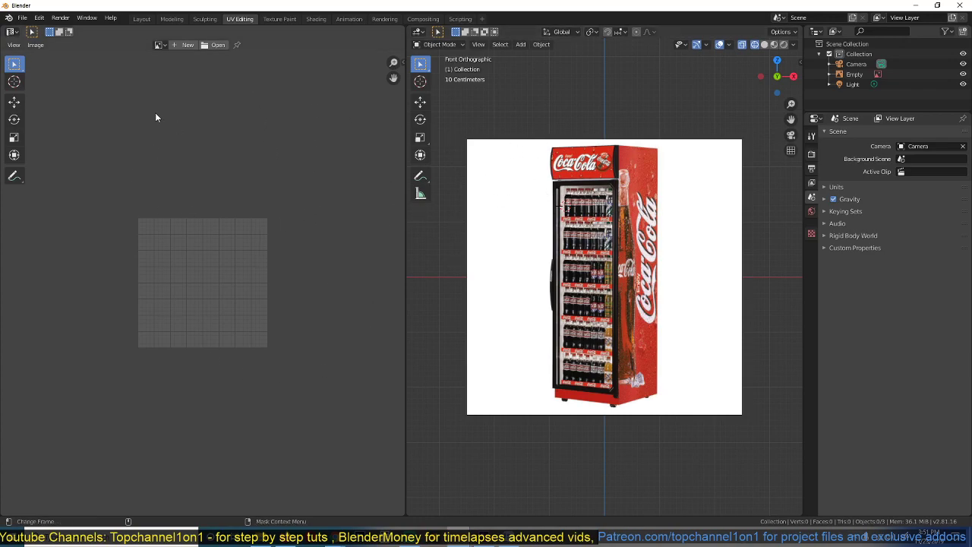
{"action": "left_click", "coordinate": [12, 32]}
{"action": "left_click", "coordinate": [84, 101]}
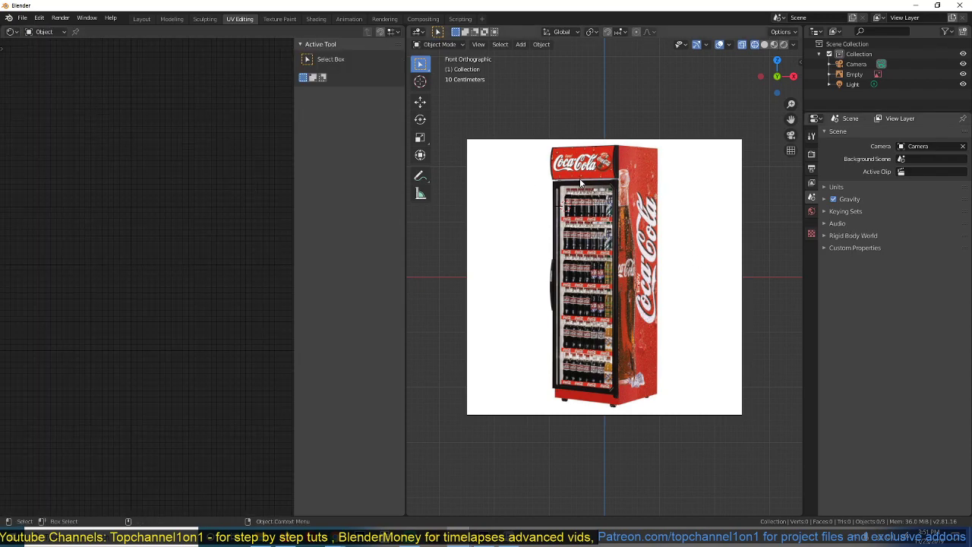
{"action": "middle_click_drag", "start_coordinate": [580, 183], "coordinate": [564, 172], "text": "shift"}
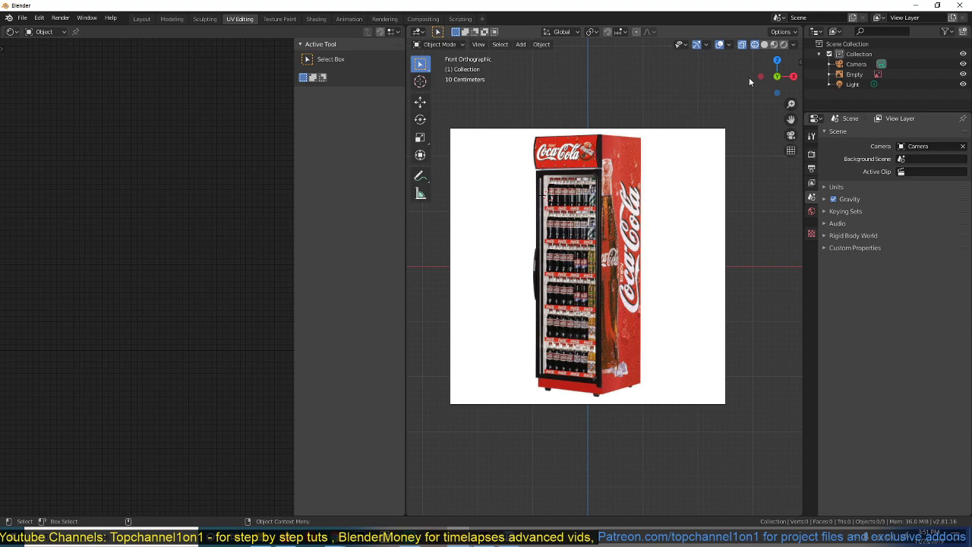
{"action": "middle_click_drag", "start_coordinate": [629, 221], "coordinate": [598, 185], "text": "shift"}
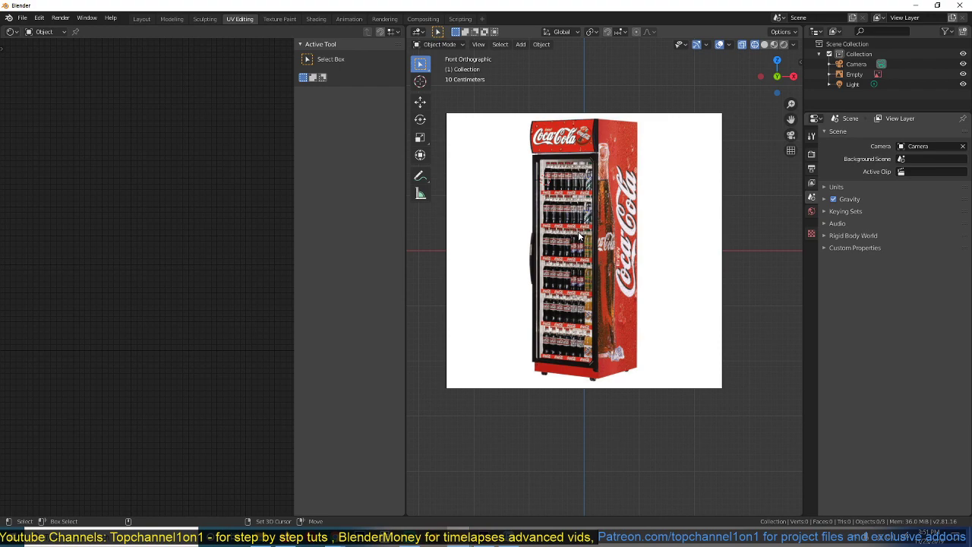
- Add a plane over the fridge reference and rotate it 90 degrees about the X axis
{"action": "key", "text": "shift+a"}
{"action": "left_click", "coordinate": [625, 233]}
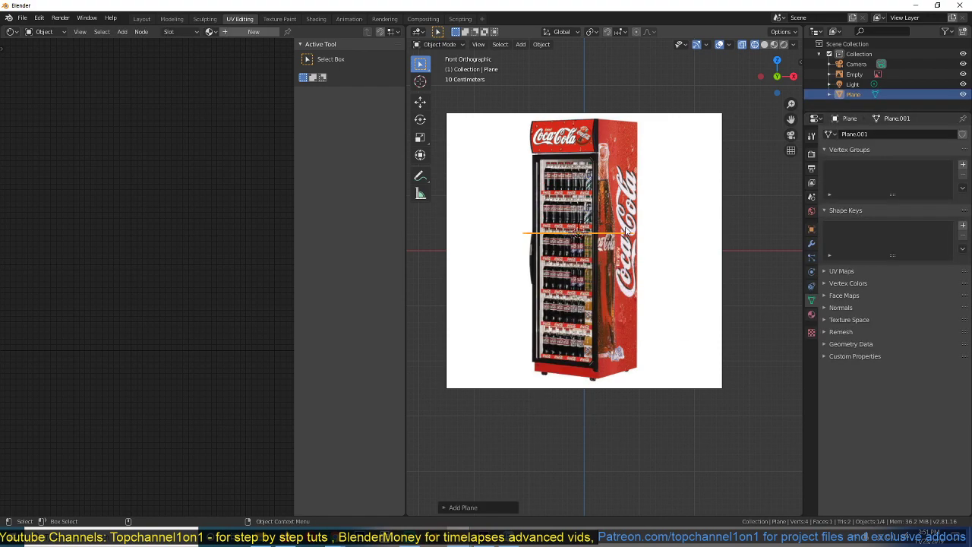
{"action": "key", "text": "r"}
{"action": "key", "text": "x"}
{"action": "key", "text": "9"}
{"action": "key", "text": "0"}
{"action": "key", "text": "Return"}
- Move the plane along the Y axis until it stands in front of the fridge reference image
{"action": "middle_click_drag", "start_coordinate": [628, 233], "coordinate": [605, 260]}
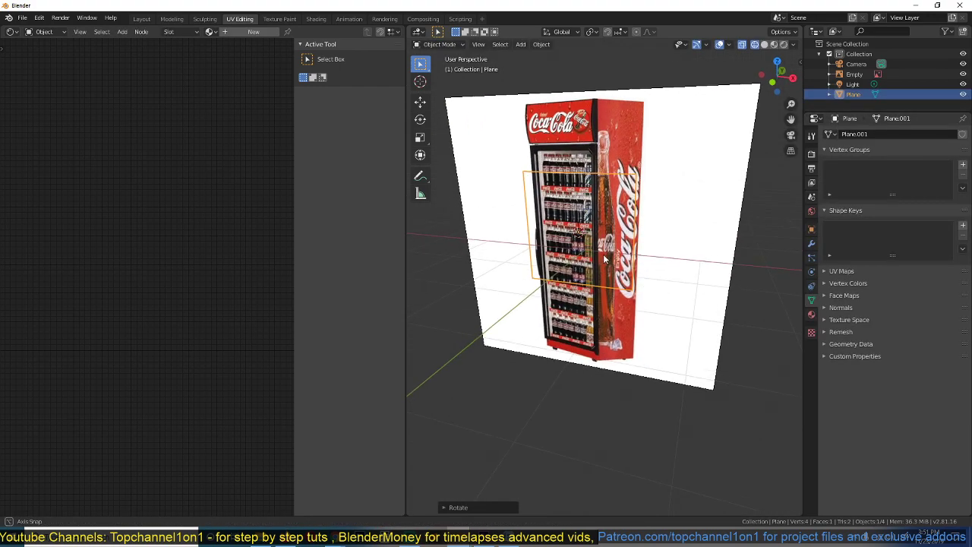
{"action": "key", "text": "g"}
{"action": "key", "text": "y"}
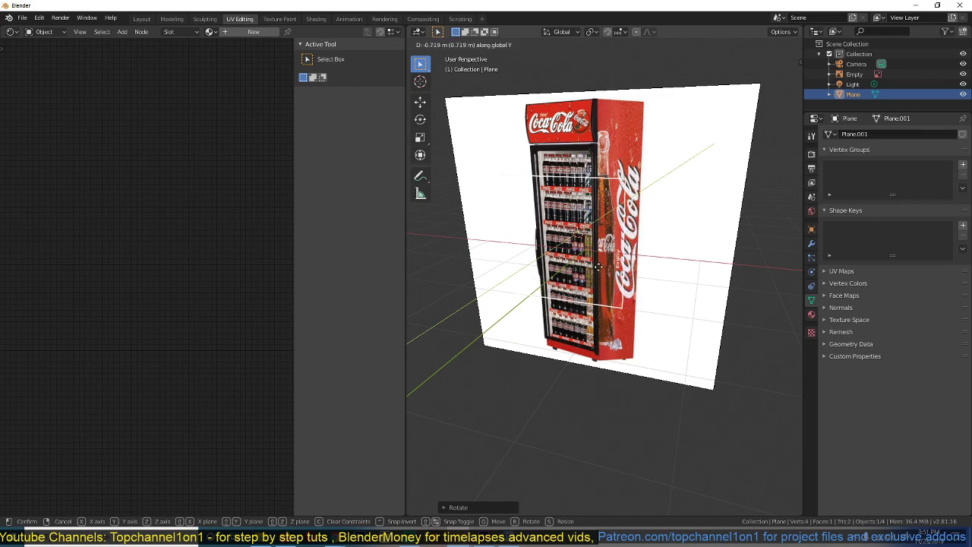
{"action": "left_click", "coordinate": [579, 295]}
{"action": "middle_click_drag", "start_coordinate": [581, 297], "coordinate": [671, 271]}
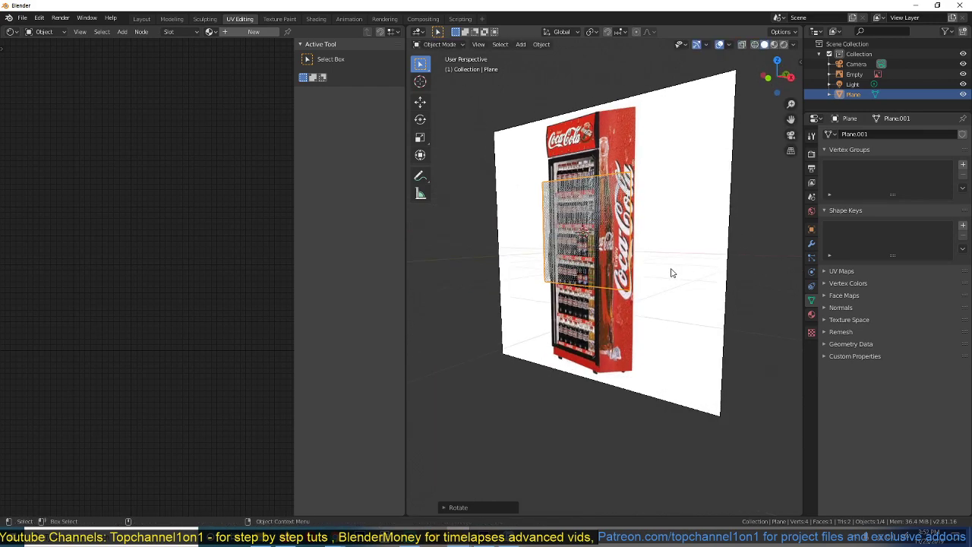
{"action": "key", "text": "g"}
{"action": "key", "text": "y"}
{"action": "left_click", "coordinate": [636, 263]}
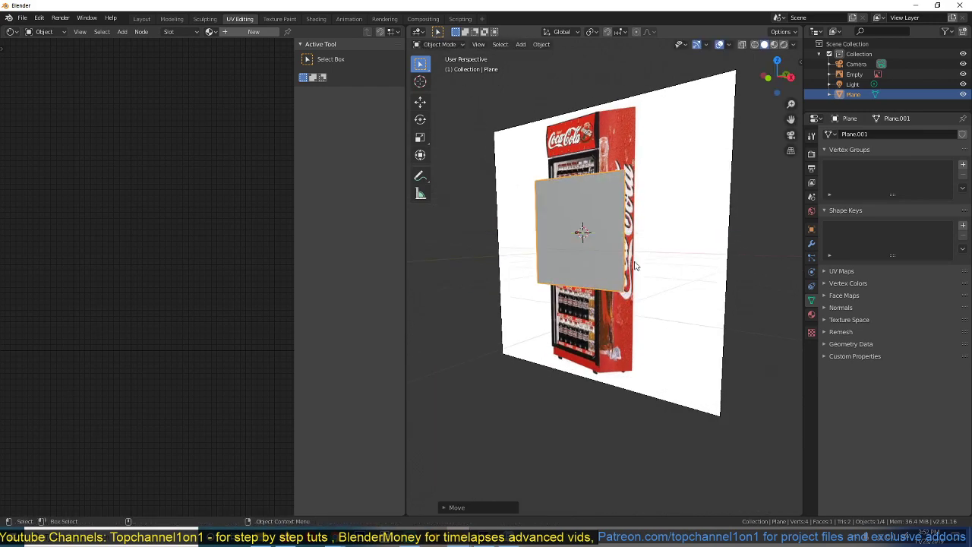
- In front view, shrink the plane to the width of the fridge's front and stretch it about 3.63 times along Z
{"action": "key", "text": "KP_1"}
{"action": "key", "text": "s"}
{"action": "left_click", "coordinate": [634, 258]}
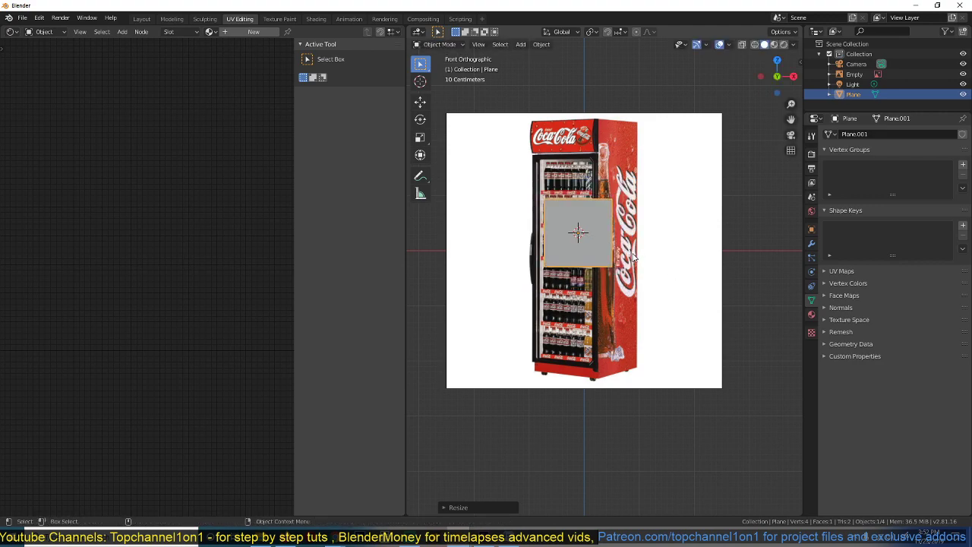
{"action": "key", "text": "s"}
{"action": "key", "text": "z"}
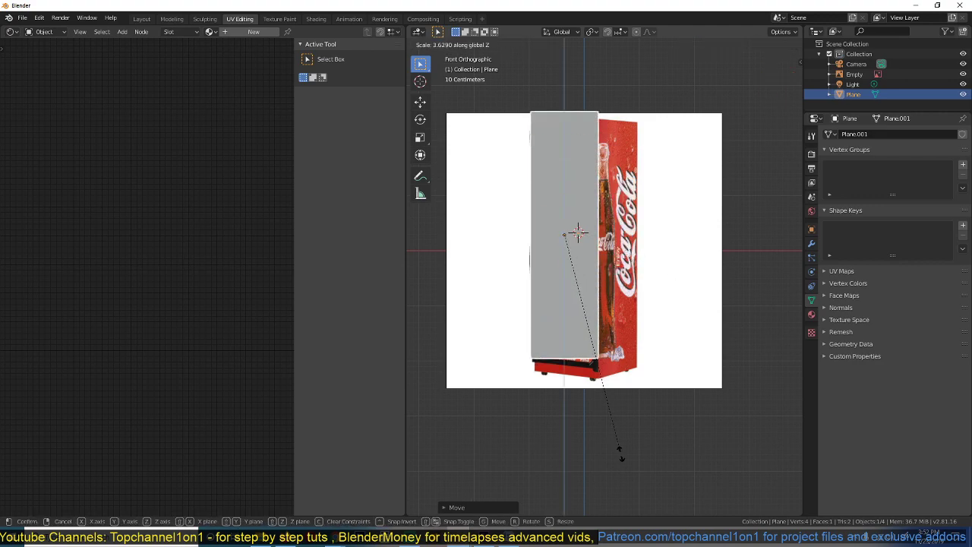
{"action": "left_click", "coordinate": [621, 454]}
- Widen the plane along X beyond the fridge's front and enlarge it slightly to span nearly the fridge's full height
{"action": "key", "text": "s"}
{"action": "key", "text": "x"}
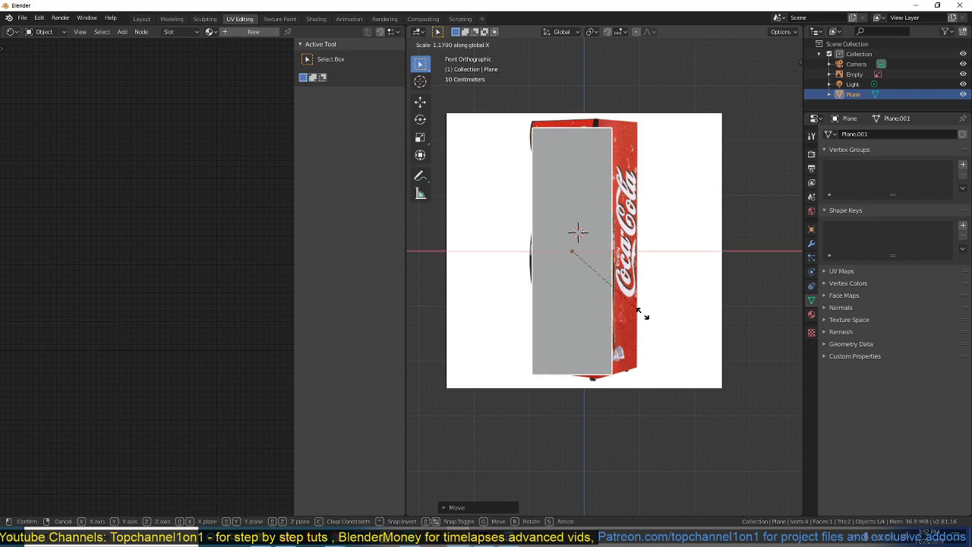
{"action": "left_click", "coordinate": [674, 312]}
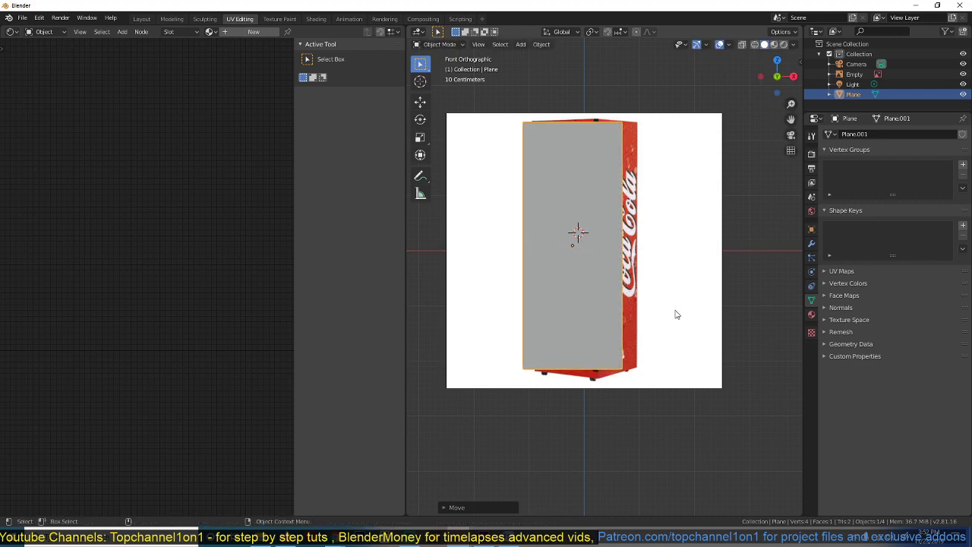
{"action": "key", "text": "s"}
{"action": "left_click", "coordinate": [677, 316]}
- Apply the plane's scale and unwrap its face with Project From View
{"action": "key", "text": "Tab"}
{"action": "key", "text": "Tab"}
{"action": "key", "text": "ctrl+a"}
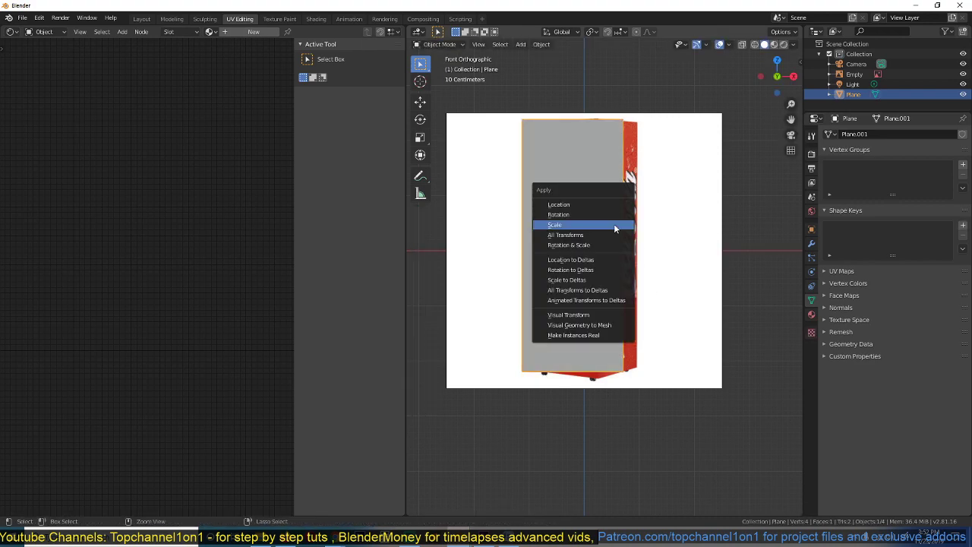
{"action": "left_click", "coordinate": [613, 226]}
{"action": "key", "text": "Tab"}
{"action": "key", "text": "u"}
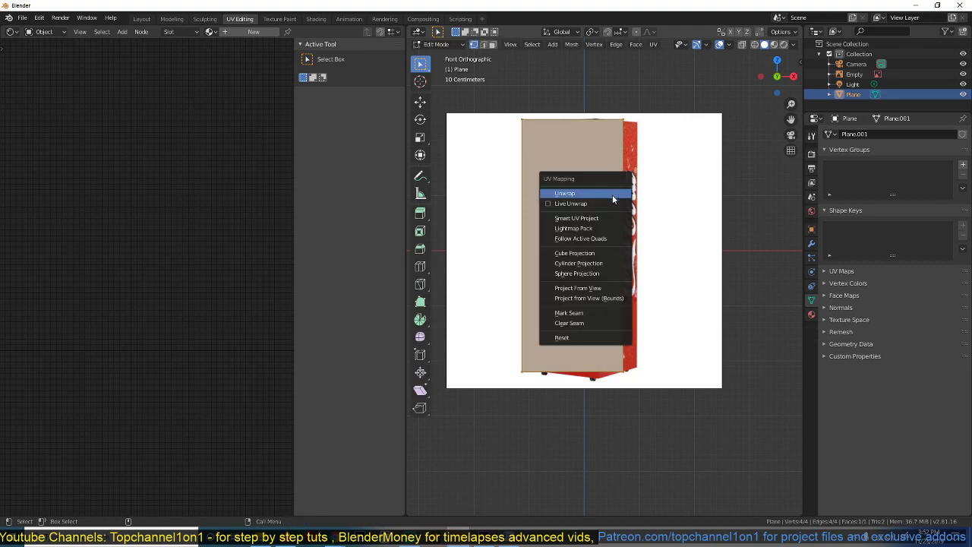
{"action": "left_click", "coordinate": [602, 290]}
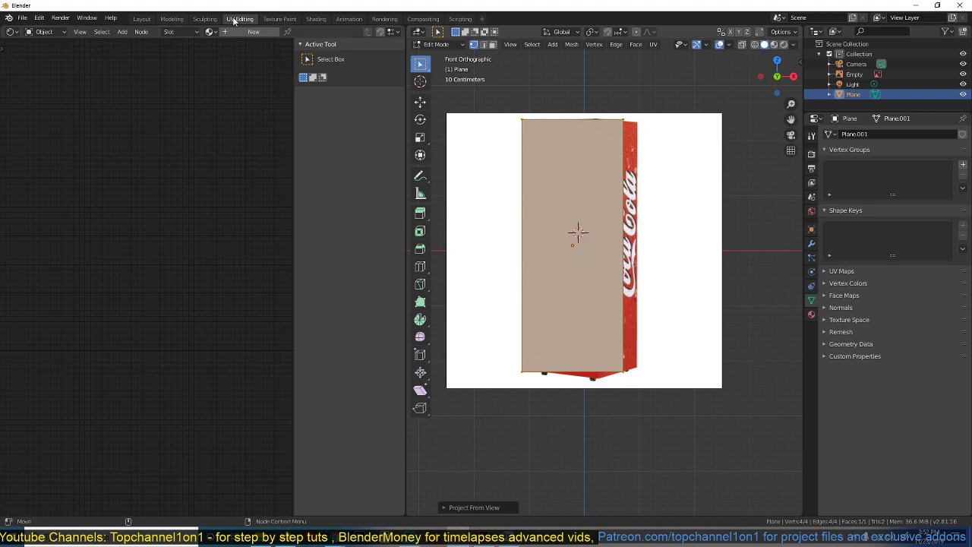
- Display the plane's UVs in a UV Editor, load sup76-coke-15.jpg as the image, and return to Object Mode
{"action": "left_click", "coordinate": [11, 32]}
{"action": "left_click", "coordinate": [30, 94]}
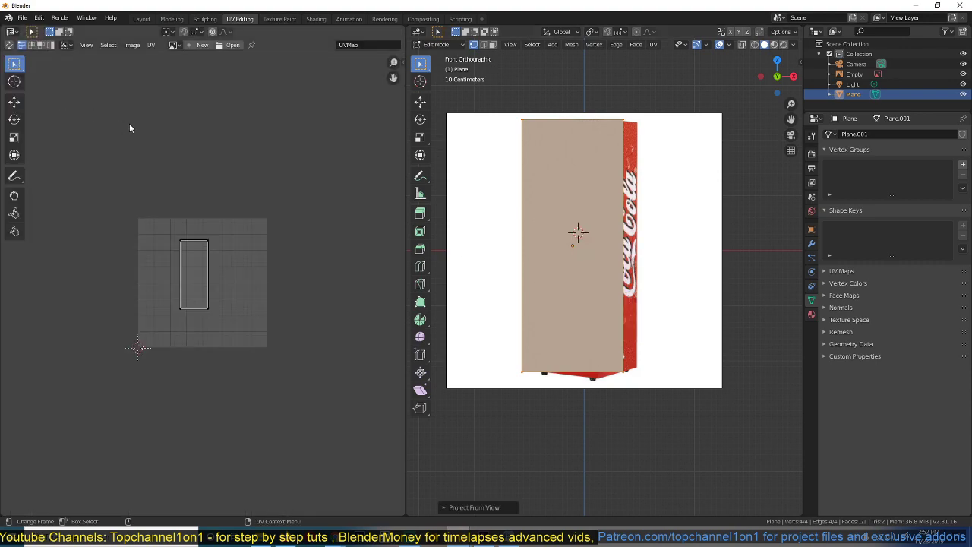
{"action": "left_click", "coordinate": [175, 45]}
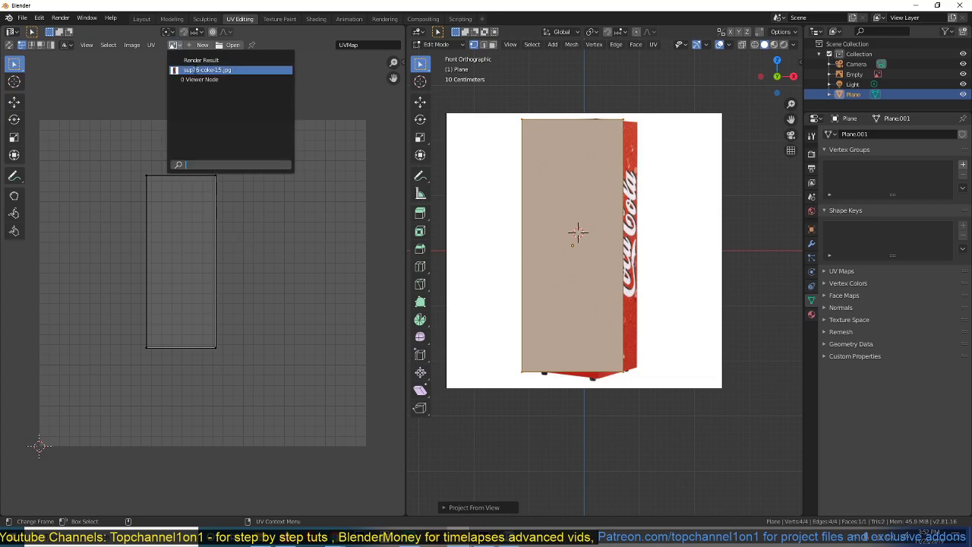
{"action": "left_click", "coordinate": [199, 69]}
{"action": "key", "text": "Tab"}
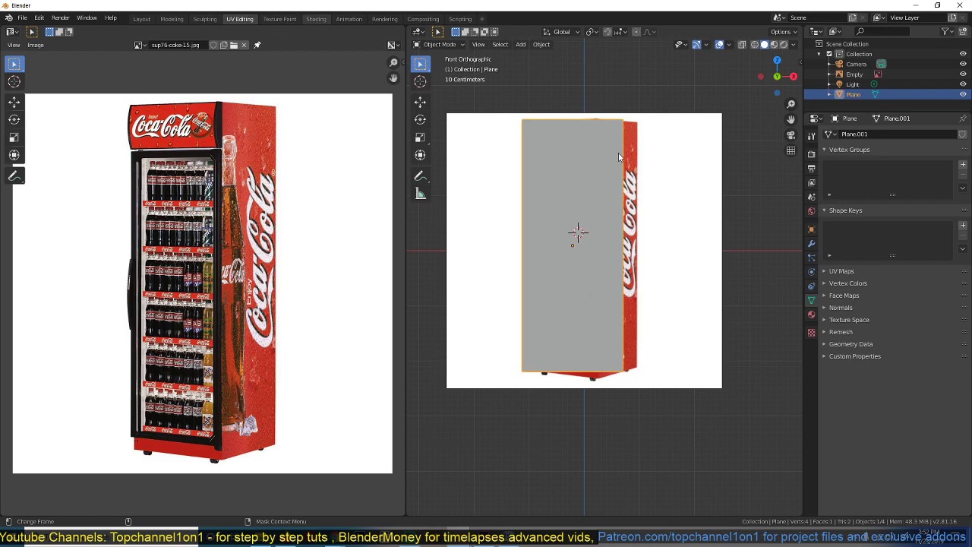
- Go to the Shading workspace and move the plane along Y farther away from the fridge reference
{"action": "left_click", "coordinate": [323, 20]}
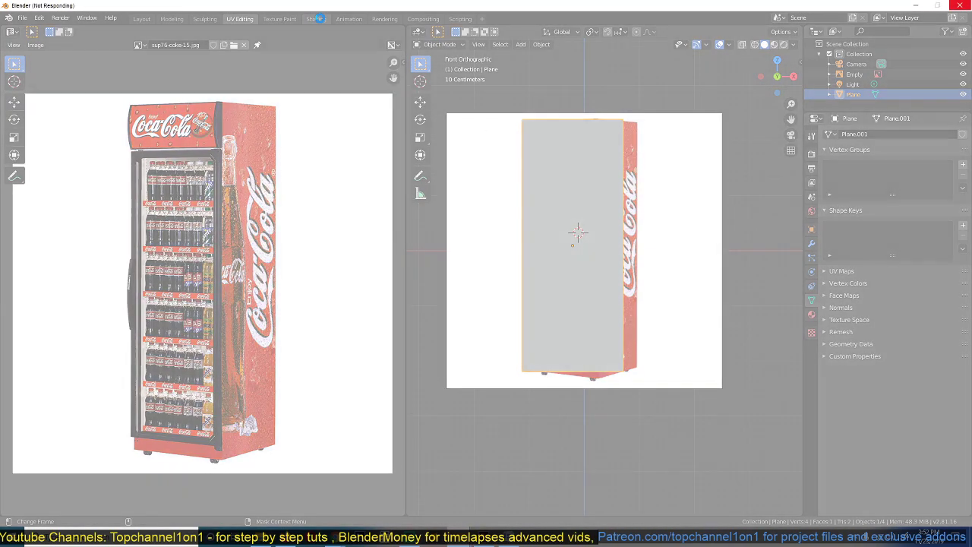
{"action": "middle_click_drag", "start_coordinate": [497, 174], "coordinate": [555, 193]}
{"action": "scroll", "coordinate": [555, 193], "scroll_direction": "up", "scroll_amount": 4}
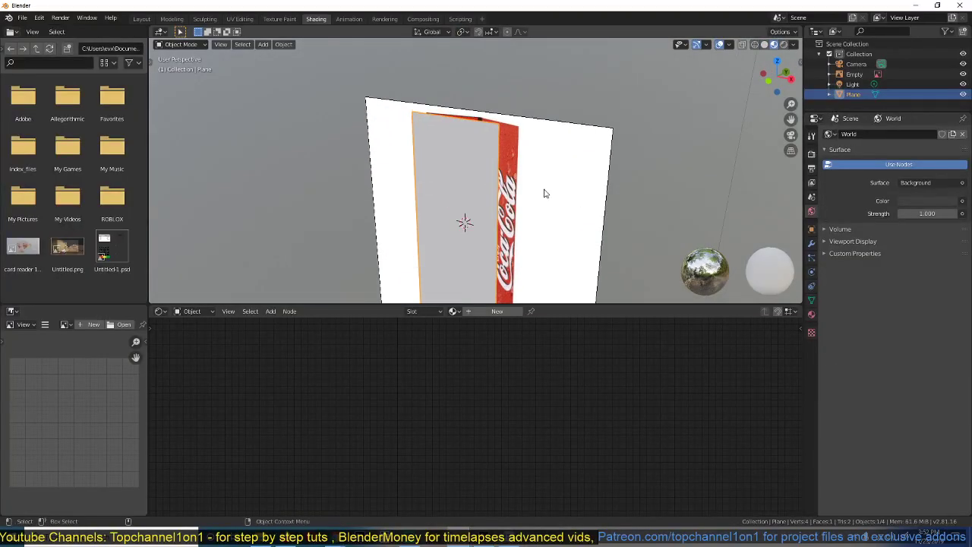
{"action": "key", "text": "g"}
{"action": "key", "text": "y"}
{"action": "left_click", "coordinate": [475, 216]}
{"action": "scroll", "coordinate": [496, 228], "scroll_direction": "up", "scroll_amount": 2}
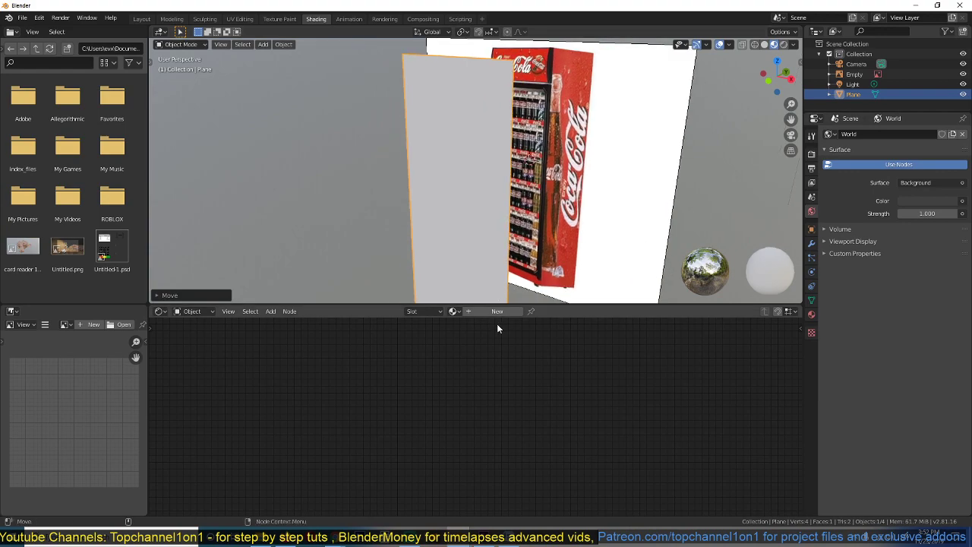
- Give the plane a new material and add an Image Texture node beside the Principled BSDF
{"action": "left_click", "coordinate": [497, 313]}
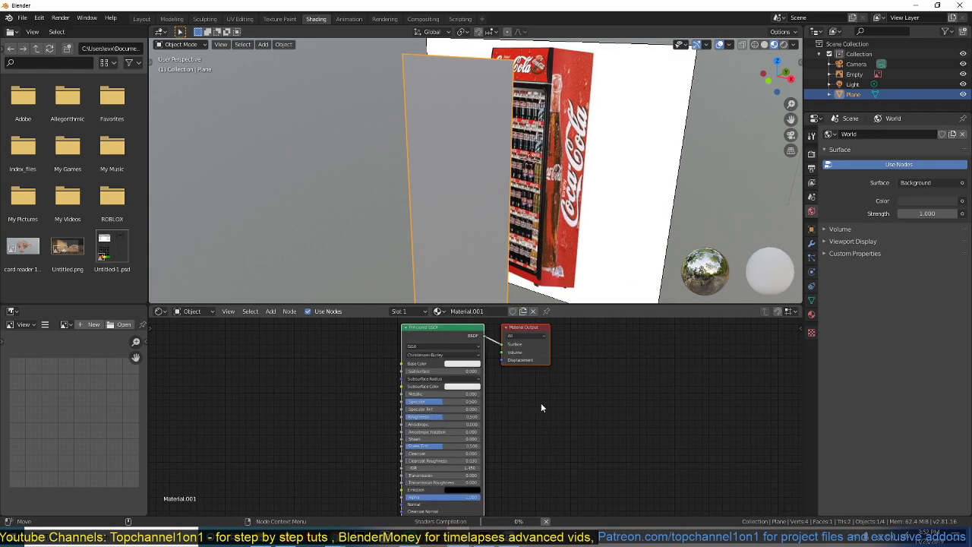
{"action": "middle_click_drag", "start_coordinate": [595, 400], "coordinate": [718, 405]}
{"action": "key", "text": "shift+a"}
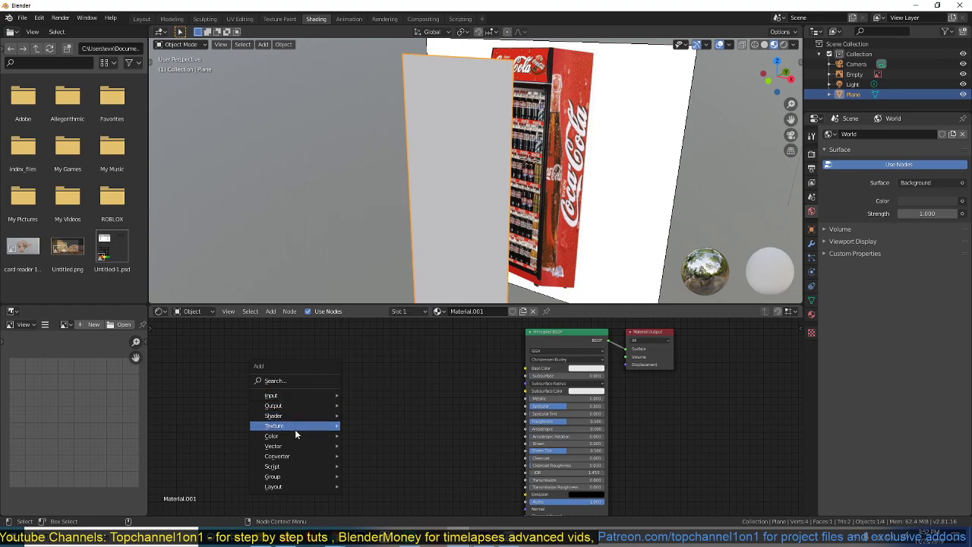
{"action": "mouse_move", "coordinate": [298, 422]}
{"action": "left_click", "coordinate": [389, 326]}
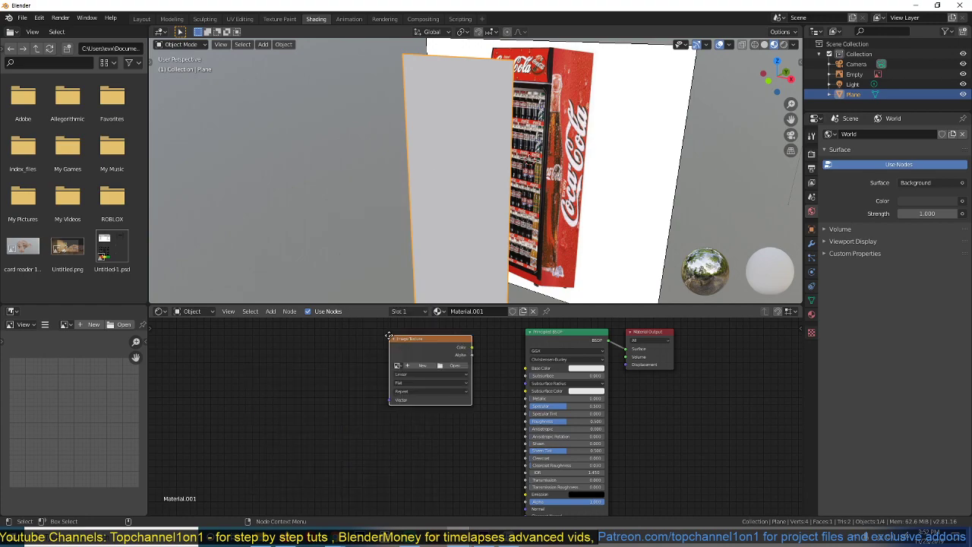
{"action": "left_click", "coordinate": [311, 362]}
- Assign sup76-coke-15.jpg to the Image Texture node
{"action": "left_click", "coordinate": [321, 392]}
{"action": "left_click", "coordinate": [323, 405]}
{"action": "left_click", "coordinate": [325, 400]}
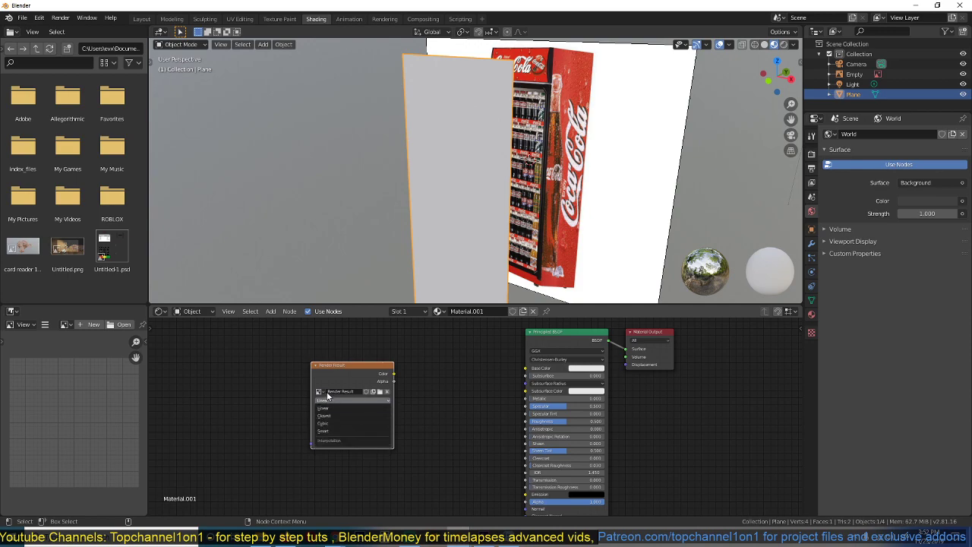
{"action": "left_click", "coordinate": [324, 392]}
{"action": "left_click", "coordinate": [322, 391]}
{"action": "left_click", "coordinate": [338, 411]}
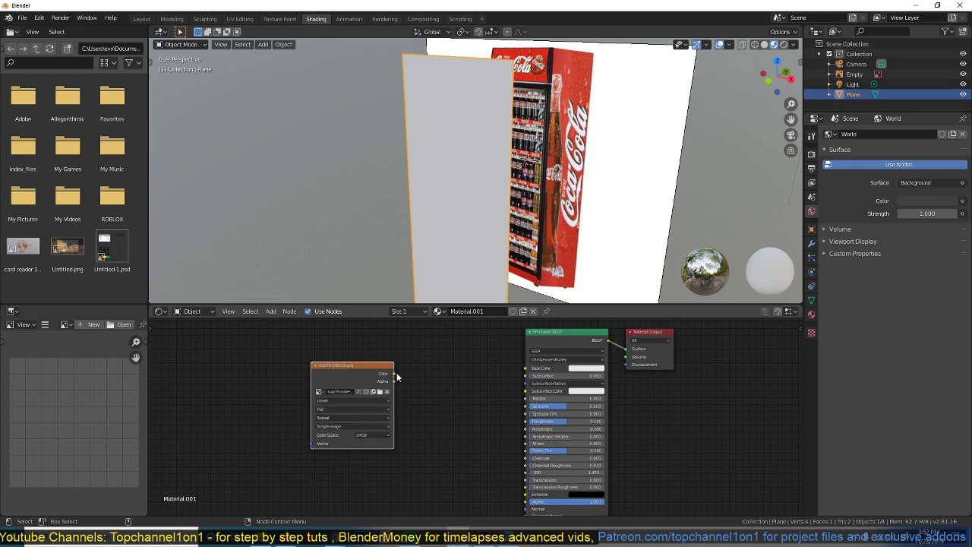
- Connect the image texture's Color to the Principled BSDF's Base Color, and show the plane in Material Preview in the UV Editing workspace
{"action": "mouse_move", "coordinate": [395, 375]}
{"action": "left_mouse_down"}
{"action": "mouse_move", "coordinate": [534, 376]}
{"action": "mouse_move", "coordinate": [526, 370]}
{"action": "left_mouse_up"}
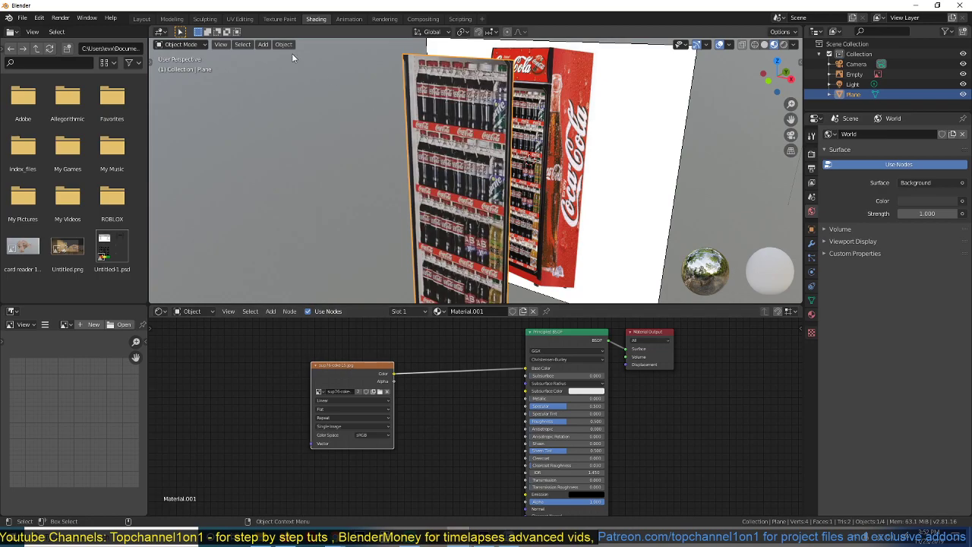
{"action": "left_click", "coordinate": [244, 20]}
{"action": "scroll", "coordinate": [578, 199], "scroll_direction": "up", "scroll_amount": 1}
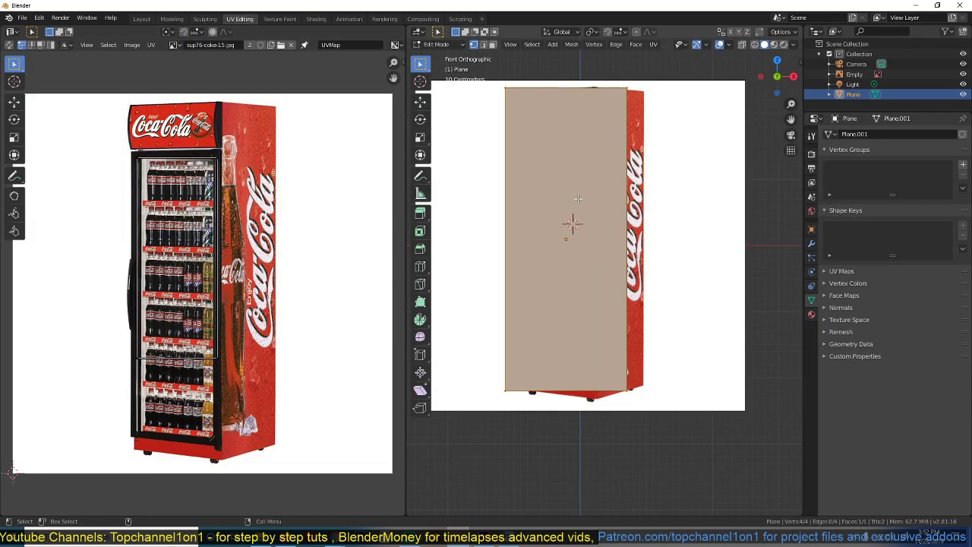
{"action": "left_click", "coordinate": [773, 46]}
{"action": "middle_click_drag", "start_coordinate": [609, 143], "coordinate": [581, 184]}
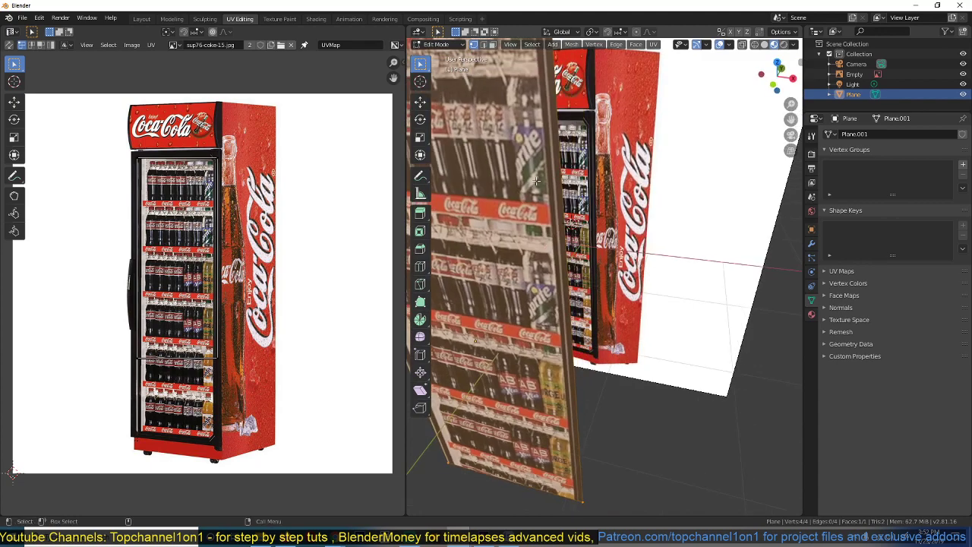
{"action": "scroll", "coordinate": [563, 184], "scroll_direction": "down", "scroll_amount": 4}
{"action": "scroll", "coordinate": [240, 194], "scroll_direction": "up", "scroll_amount": 2}
{"action": "scroll", "coordinate": [170, 157], "scroll_direction": "down", "scroll_amount": 4}
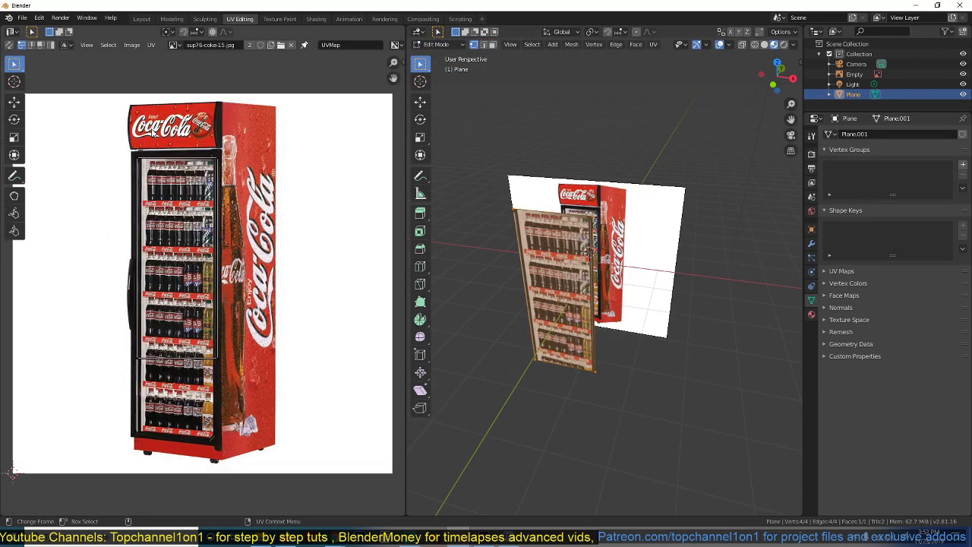
- Scale the plane's UVs up slightly so they reach the outer frame of the fridge door in the photo
{"action": "scroll", "coordinate": [162, 205], "scroll_direction": "up", "scroll_amount": 3}
{"action": "key", "text": "s"}
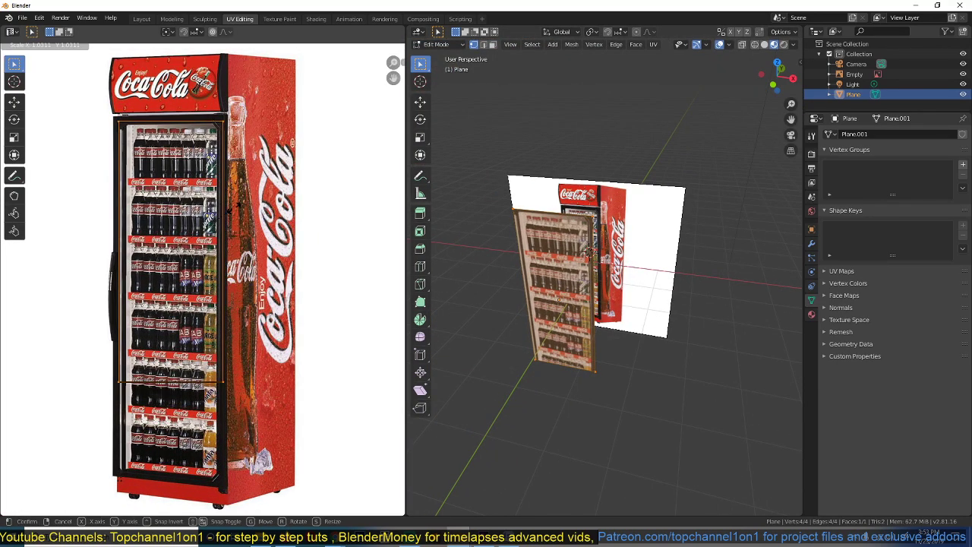
{"action": "left_click", "coordinate": [230, 186]}
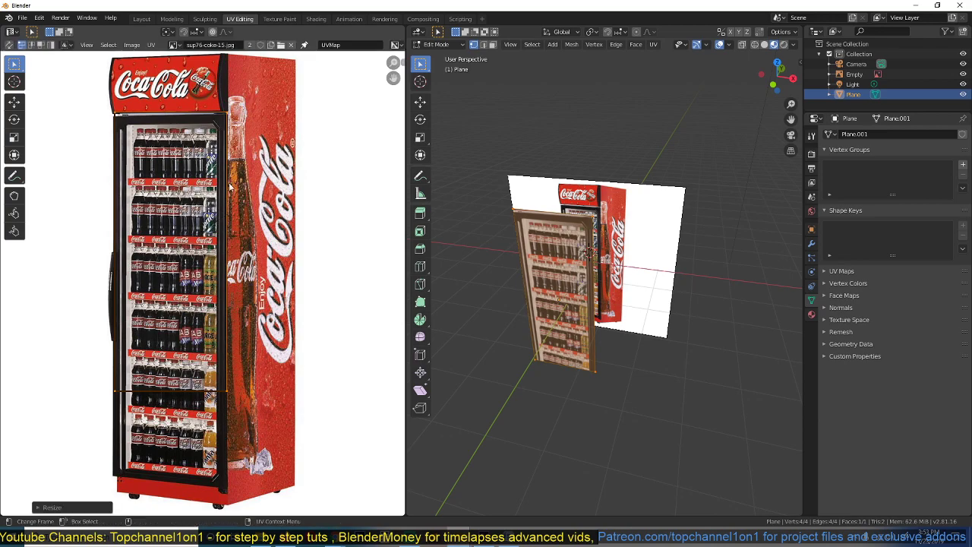
- Move the UVs' top edge up along Y to the fridge's top, and fit the upper-left corner to the header's corner
{"action": "left_click", "coordinate": [197, 103]}
{"action": "key", "text": "g"}
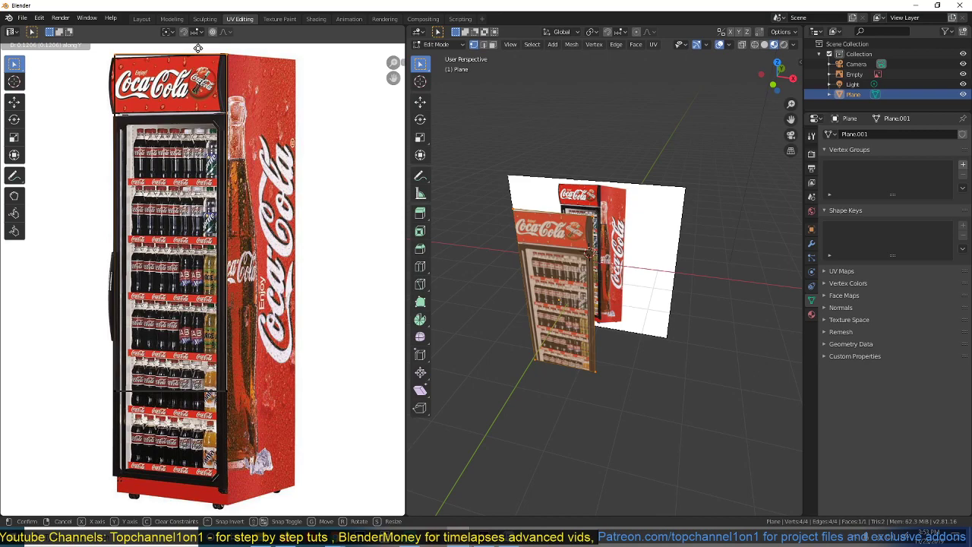
{"action": "left_click", "coordinate": [196, 49]}
{"action": "key", "text": "g"}
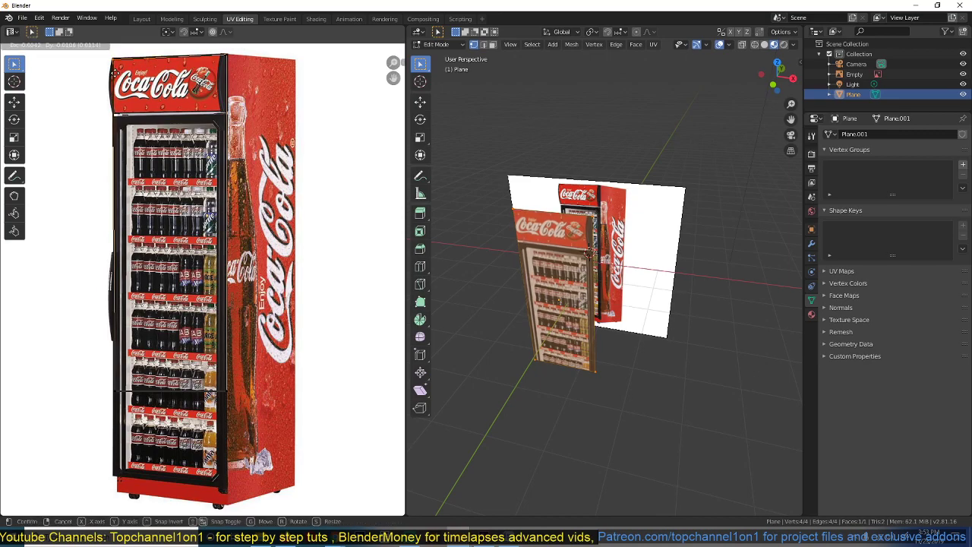
{"action": "left_click", "coordinate": [120, 70]}
- Move the two bottom UV vertices down to the lower corners of the fridge's red base panel
{"action": "middle_click_drag", "start_coordinate": [175, 272], "coordinate": [224, 191]}
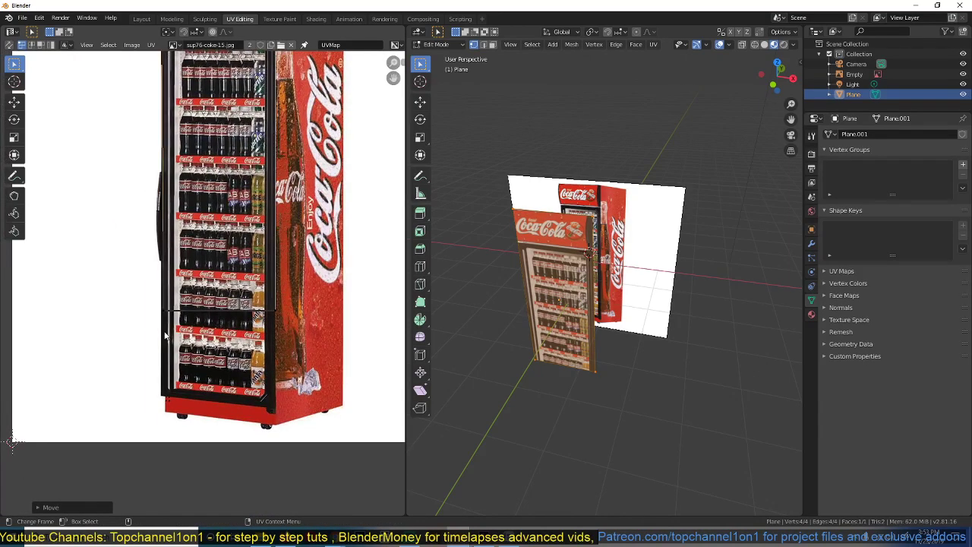
{"action": "left_click", "coordinate": [166, 320]}
{"action": "key", "text": "g"}
{"action": "left_click", "coordinate": [170, 413]}
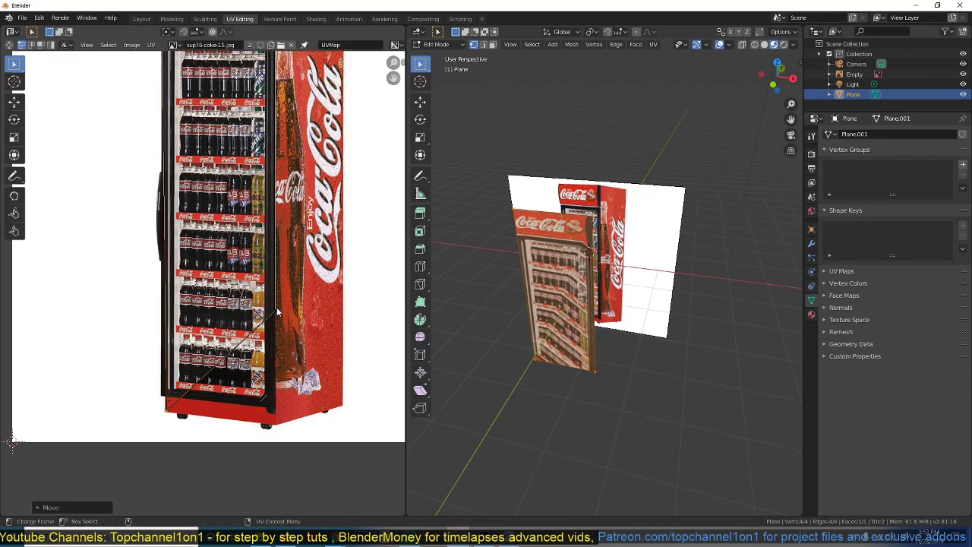
{"action": "left_click", "coordinate": [277, 308]}
{"action": "key", "text": "g"}
{"action": "left_click", "coordinate": [279, 429]}
- Extrude the textured plane backward toward the reference image to give the fridge its depth
{"action": "key", "text": "Tab"}
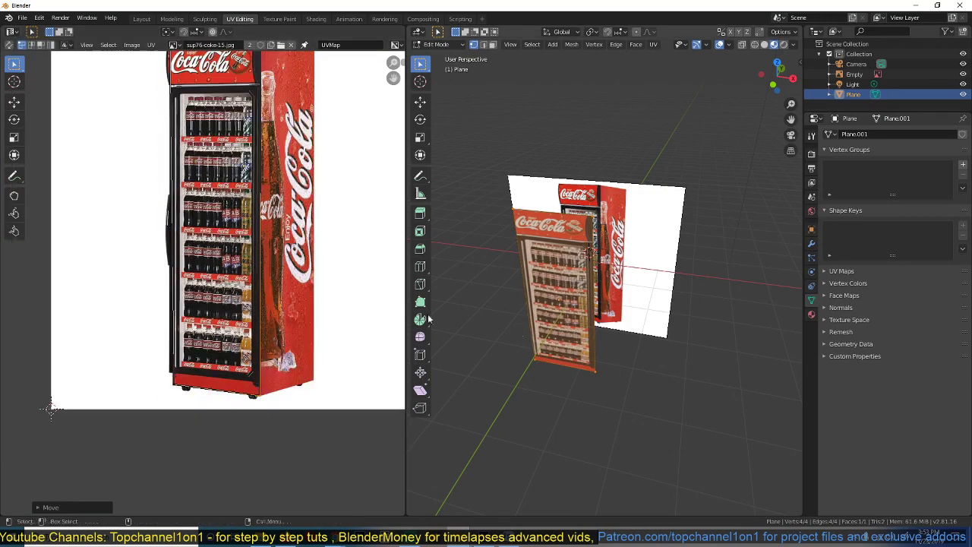
{"action": "middle_click_drag", "start_coordinate": [494, 289], "coordinate": [549, 263]}
{"action": "key", "text": "Tab"}
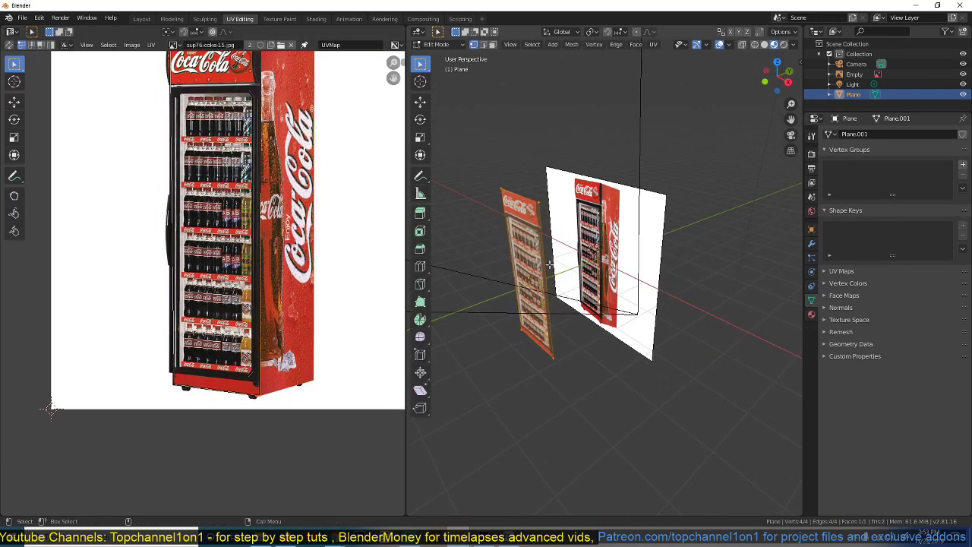
{"action": "key", "text": "e"}
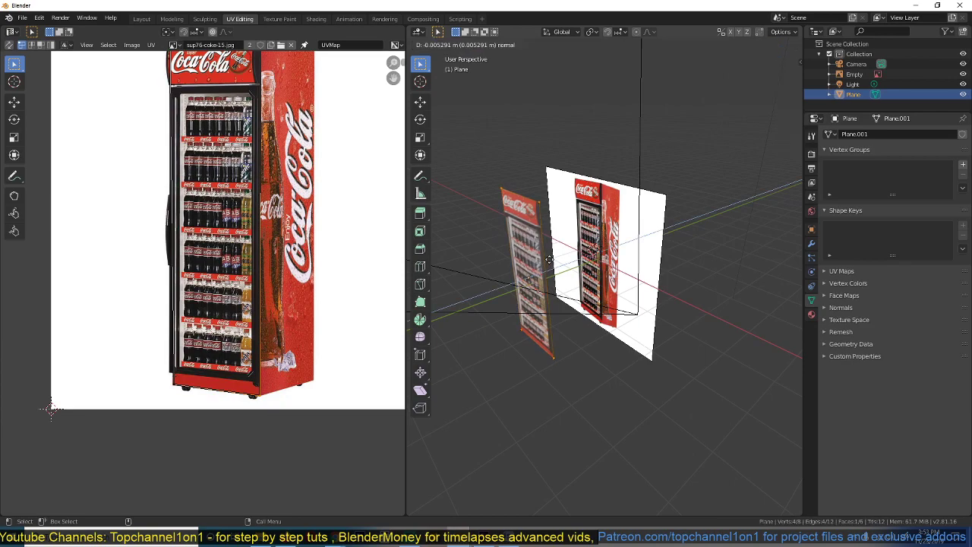
{"action": "left_click", "coordinate": [594, 246]}
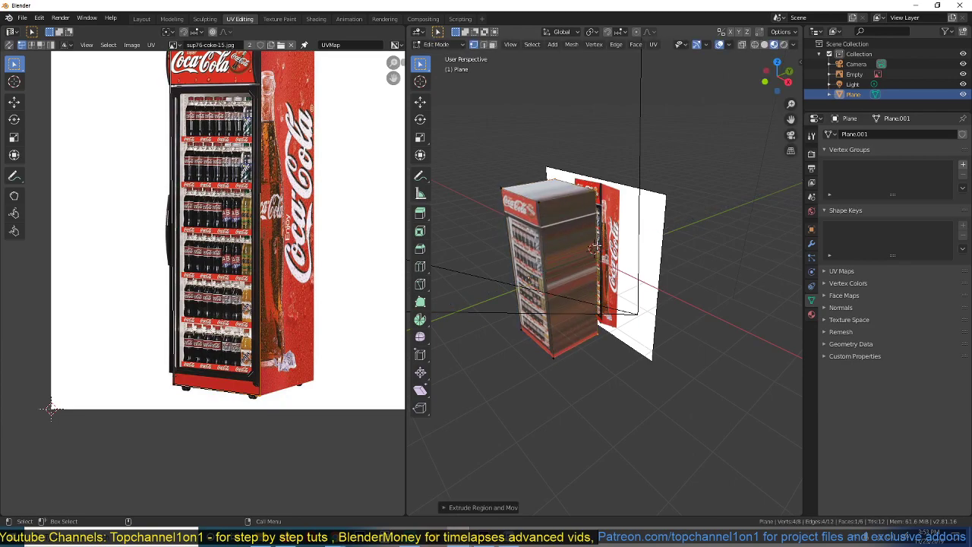
{"action": "mouse_move", "coordinate": [595, 247]}
{"action": "middle_mouse_down"}
{"action": "mouse_move", "coordinate": [705, 218]}
{"action": "mouse_move", "coordinate": [595, 245]}
{"action": "middle_mouse_up"}
- In Object Mode, move the reference image empty along X until it stands clear beside the fridge box
{"action": "key", "text": "Tab"}
{"action": "left_click", "coordinate": [623, 227]}
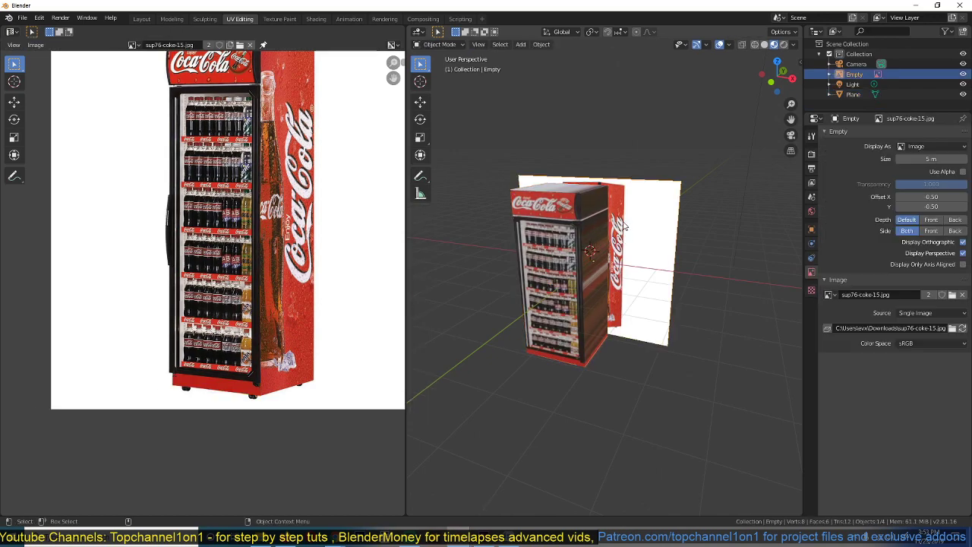
{"action": "key", "text": "g"}
{"action": "key", "text": "x"}
{"action": "left_click", "coordinate": [741, 246]}
{"action": "middle_click_drag", "start_coordinate": [742, 246], "coordinate": [558, 218]}
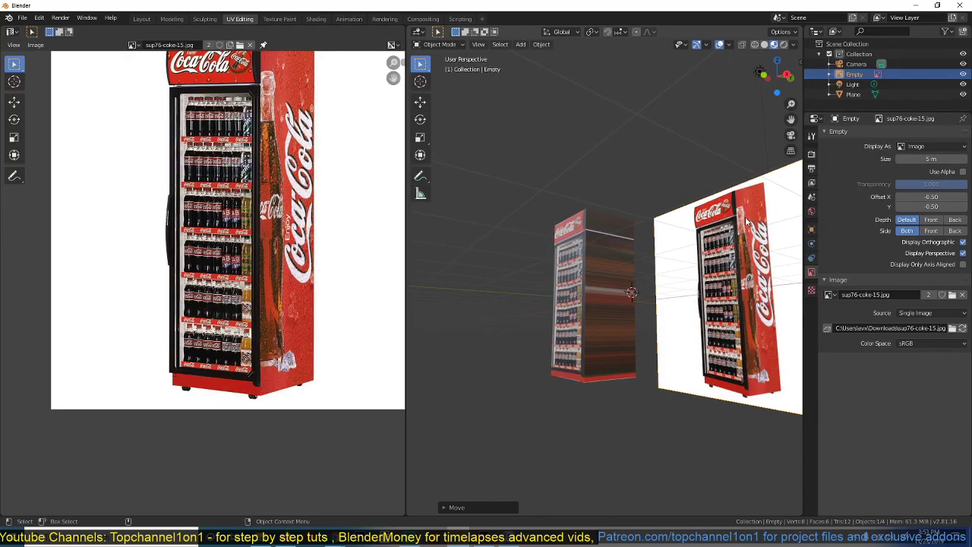
- Edit the fridge box in face select mode and select every face except the textured front
{"action": "left_click", "coordinate": [609, 263]}
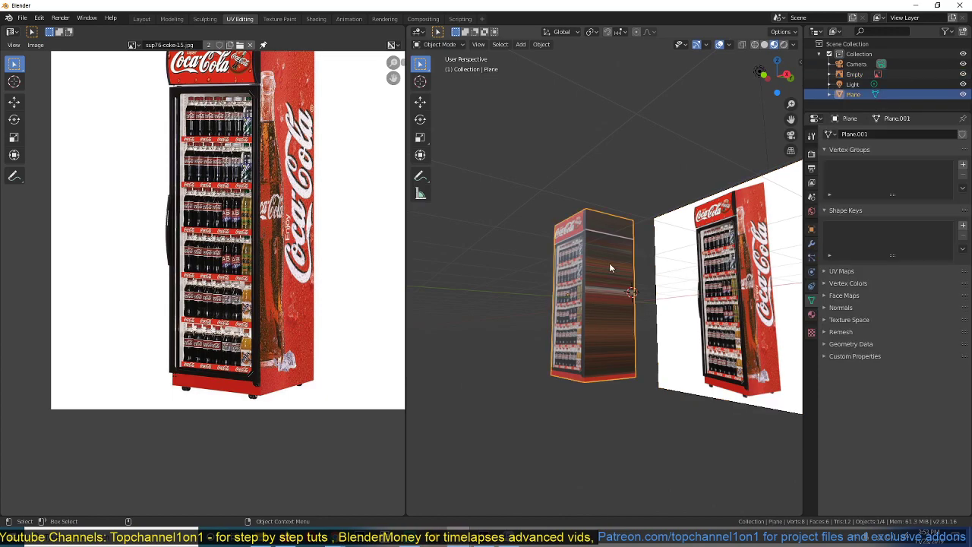
{"action": "key", "text": "Tab"}
{"action": "key", "text": "3"}
{"action": "left_click", "coordinate": [572, 247]}
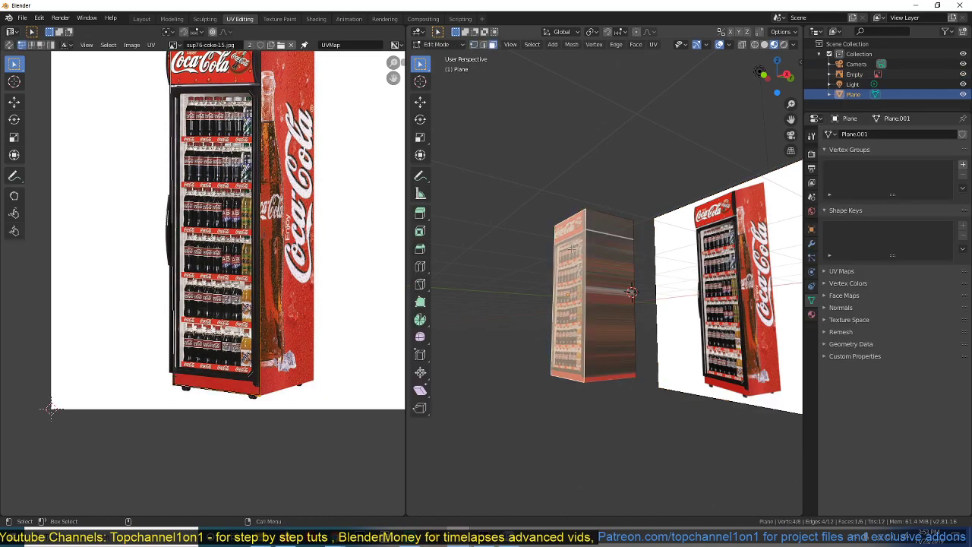
{"action": "scroll", "coordinate": [217, 203], "scroll_direction": "down", "scroll_amount": 3}
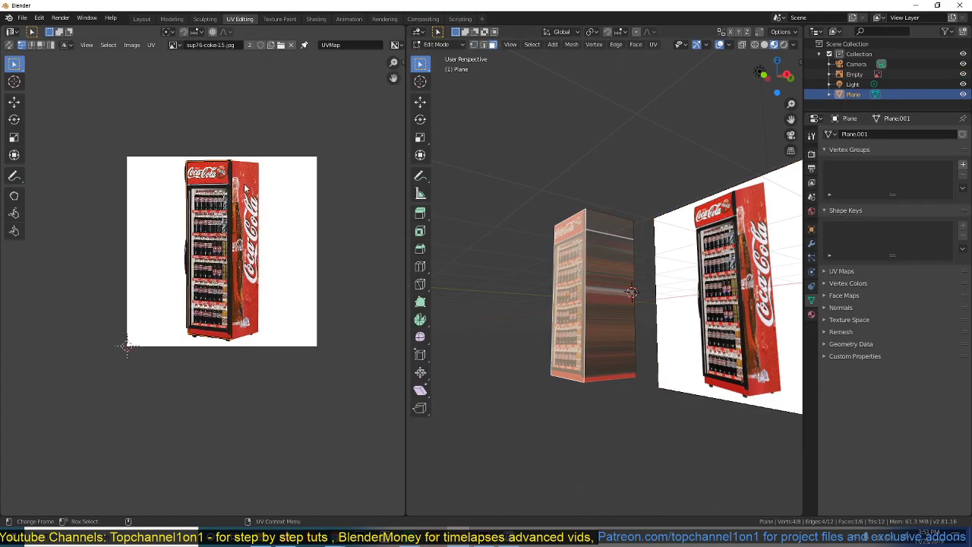
{"action": "scroll", "coordinate": [215, 220], "scroll_direction": "up", "scroll_amount": 2}
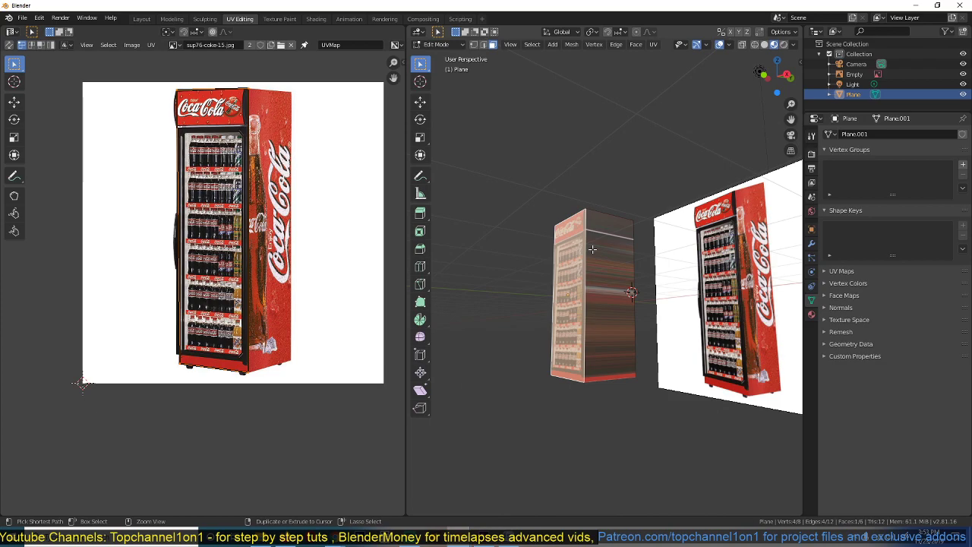
{"action": "key", "text": "a"}
{"action": "middle_click_drag", "start_coordinate": [610, 233], "coordinate": [643, 266]}
- UV map the selected side faces with Project From View, with the box seen from its front corner
{"action": "key", "text": "u"}
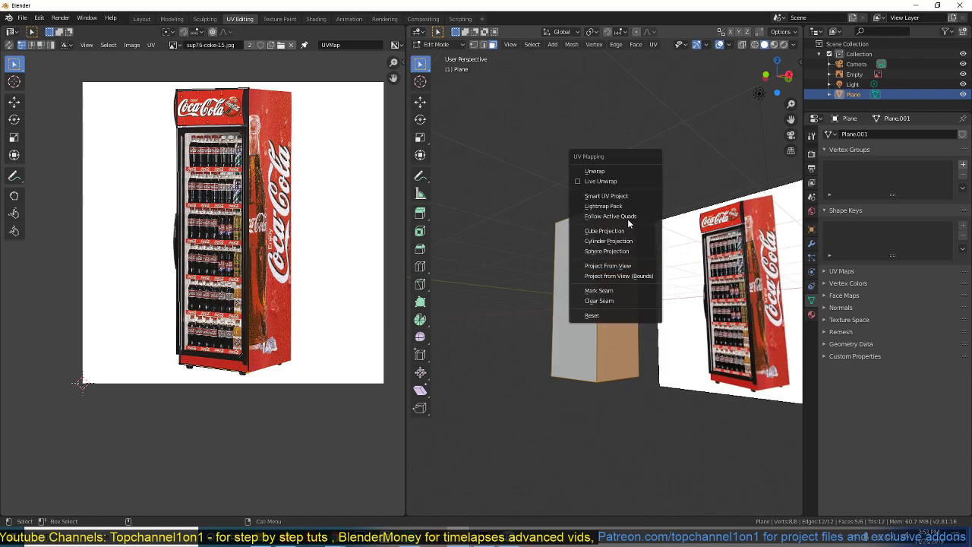
{"action": "key", "text": "Escape"}
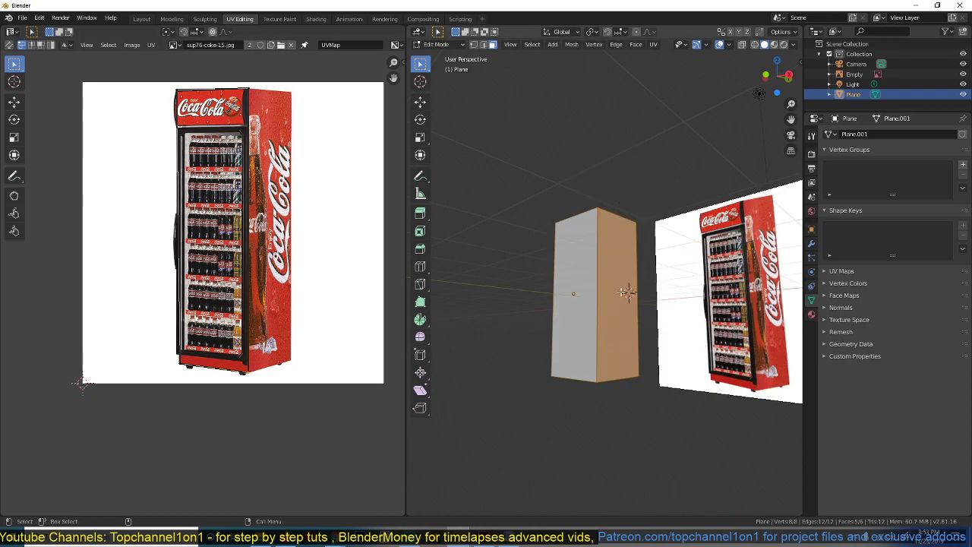
{"action": "key", "text": "u"}
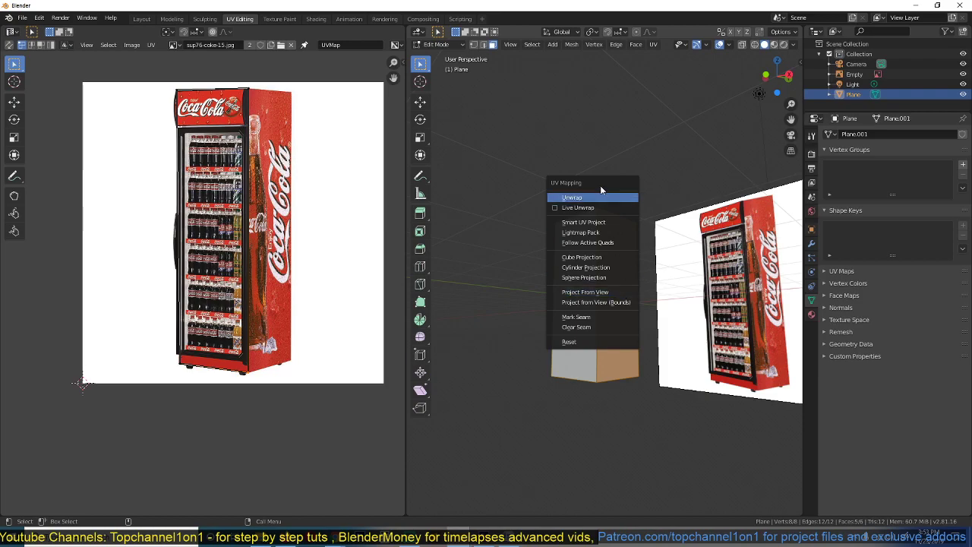
{"action": "left_click", "coordinate": [590, 293]}
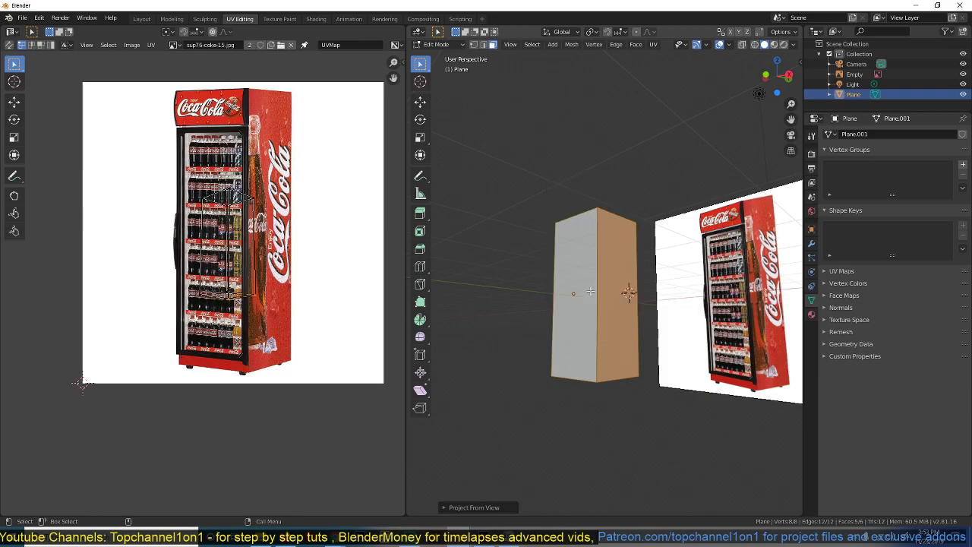
{"action": "key", "text": "u"}
{"action": "left_click", "coordinate": [591, 292]}
- Show the box in Material Preview, and reselect all its faces except the front in Edit Mode
{"action": "key", "text": "Tab"}
{"action": "left_click", "coordinate": [773, 44]}
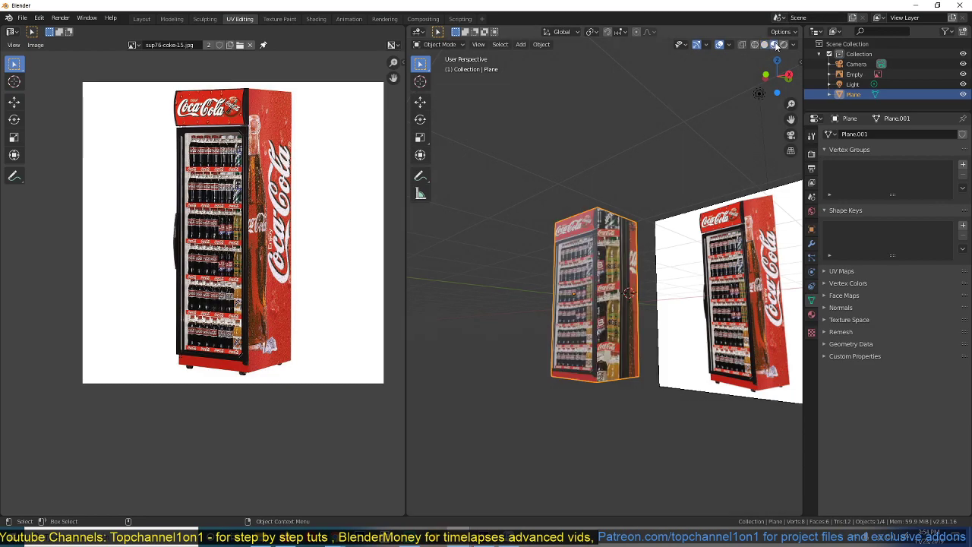
{"action": "key", "text": "Tab"}
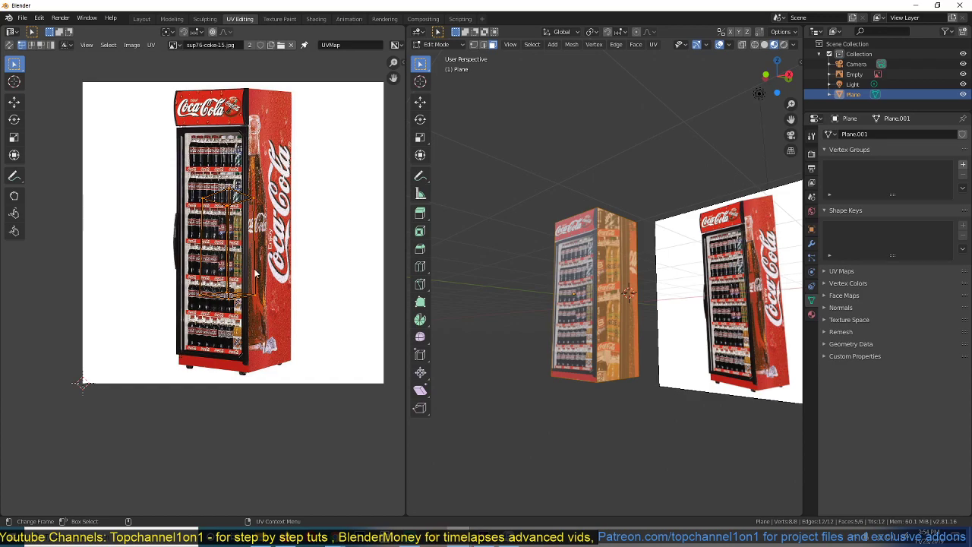
{"action": "key", "text": "Tab"}
{"action": "key", "text": "Tab"}
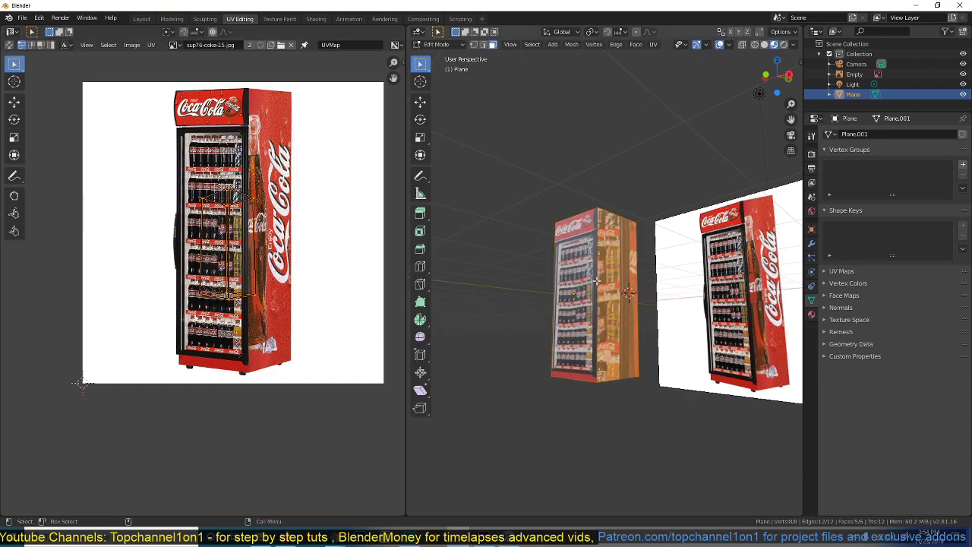
{"action": "left_click", "coordinate": [582, 251]}
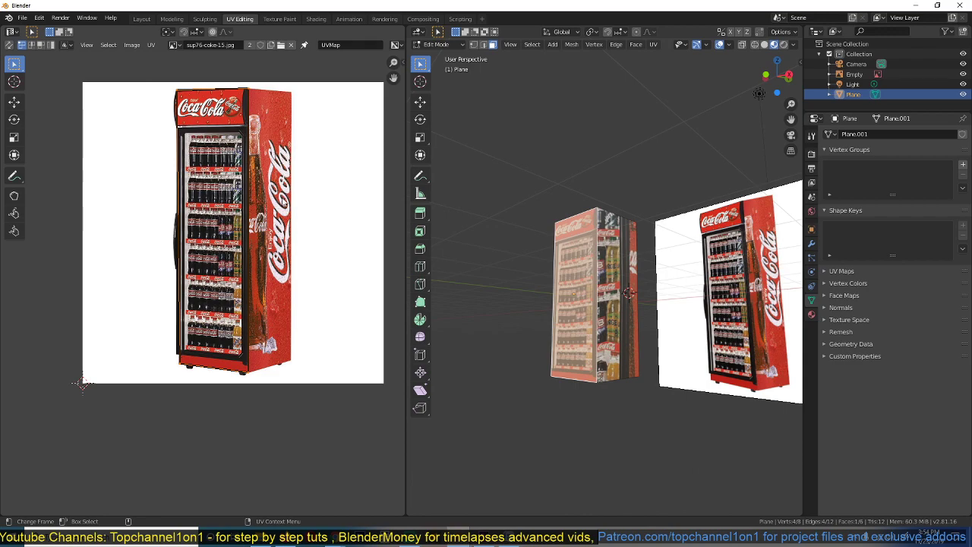
{"action": "key", "text": "ctrl+KP_Add"}
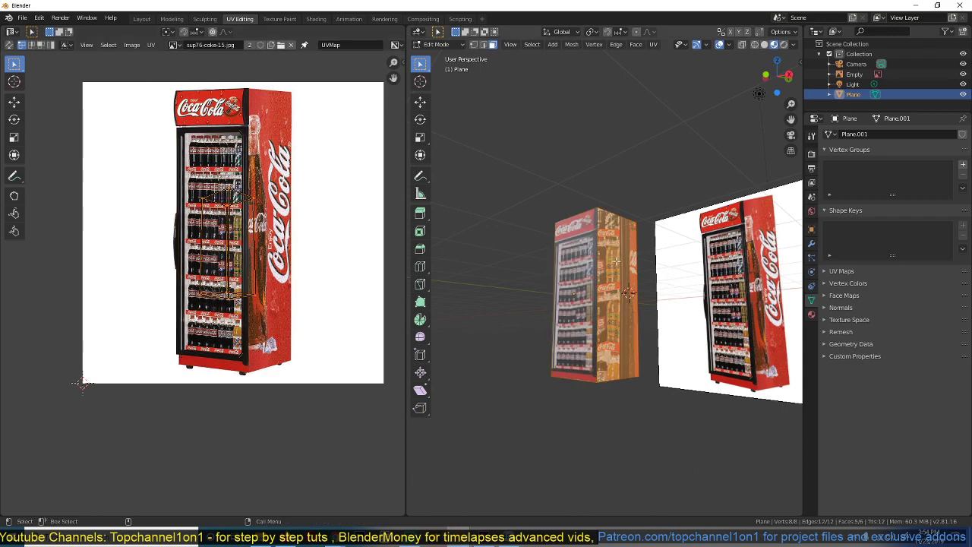
- Scale the projected UVs up to roughly the fridge's size, and move the side face's rear top vertex to the fridge's rear top corner
{"action": "key", "text": "s"}
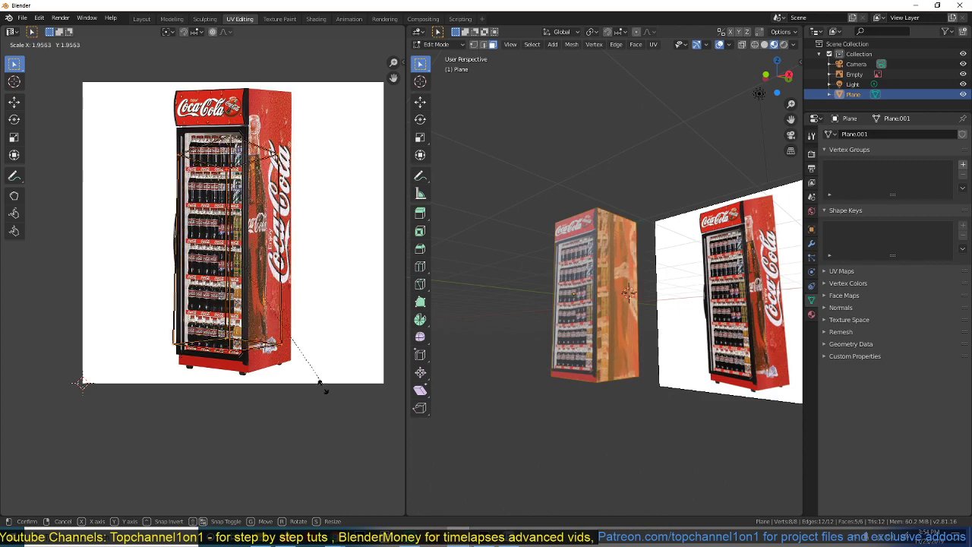
{"action": "left_click", "coordinate": [330, 396]}
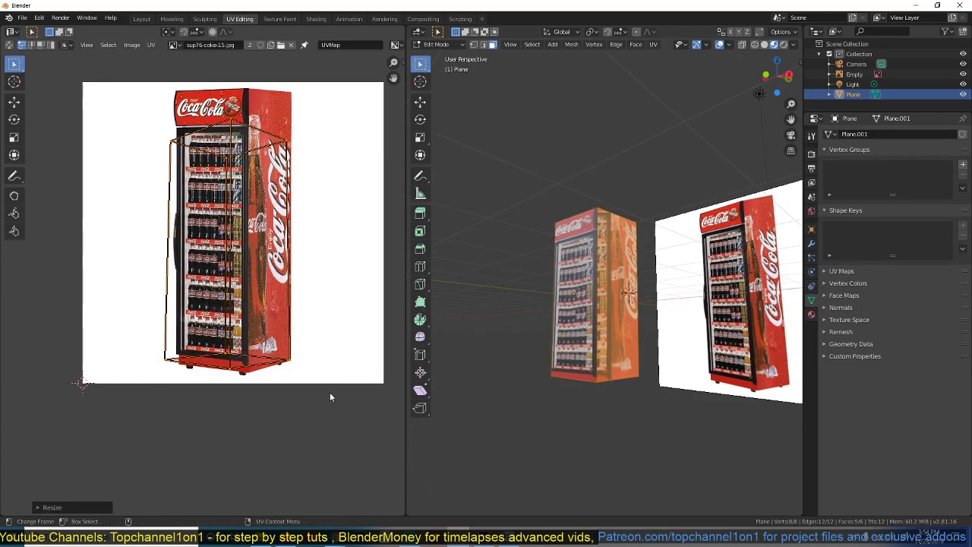
{"action": "left_click", "coordinate": [288, 145]}
{"action": "left_click_drag", "start_coordinate": [291, 147], "coordinate": [291, 90]}
- Move the side face's front top and bottom UV vertices onto the ends of the fridge's front vertical edge
{"action": "key", "text": "g"}
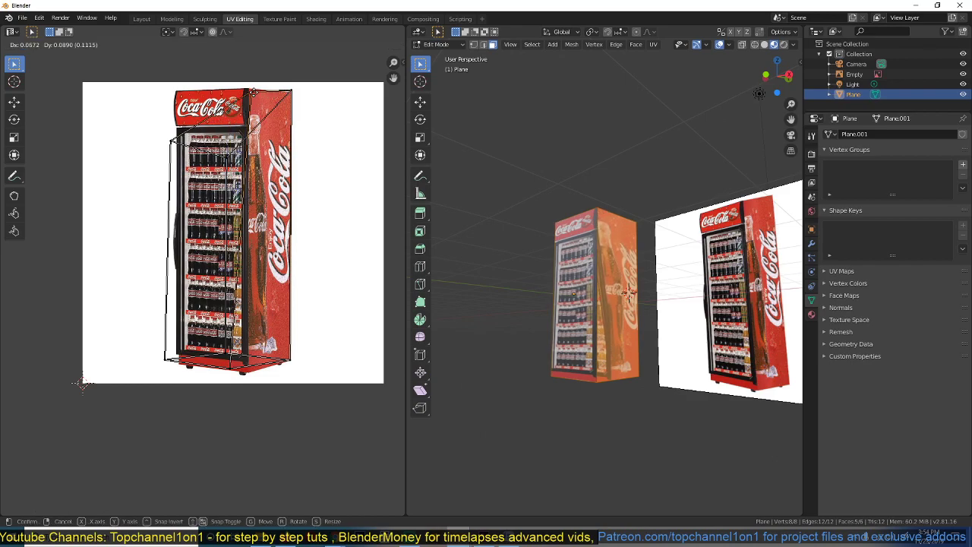
{"action": "left_click", "coordinate": [247, 93]}
{"action": "left_click_drag", "start_coordinate": [229, 375], "coordinate": [250, 372]}
{"action": "left_click", "coordinate": [250, 373]}
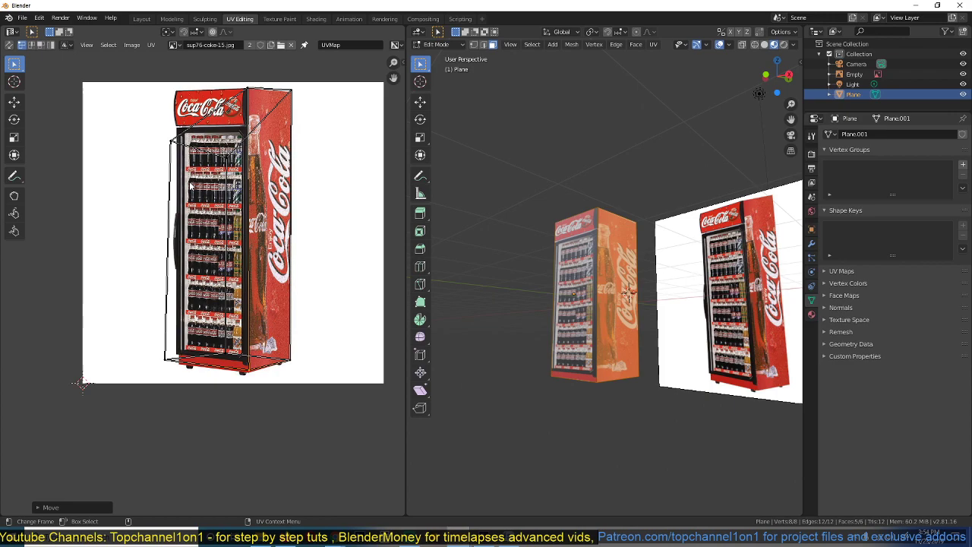
- Raise the remaining inner top UV vertex onto the red header, and fine-tune the side face's rear top corner
{"action": "left_click", "coordinate": [227, 159]}
{"action": "key", "text": "g"}
{"action": "left_click_drag", "start_coordinate": [224, 99], "coordinate": [227, 98]}
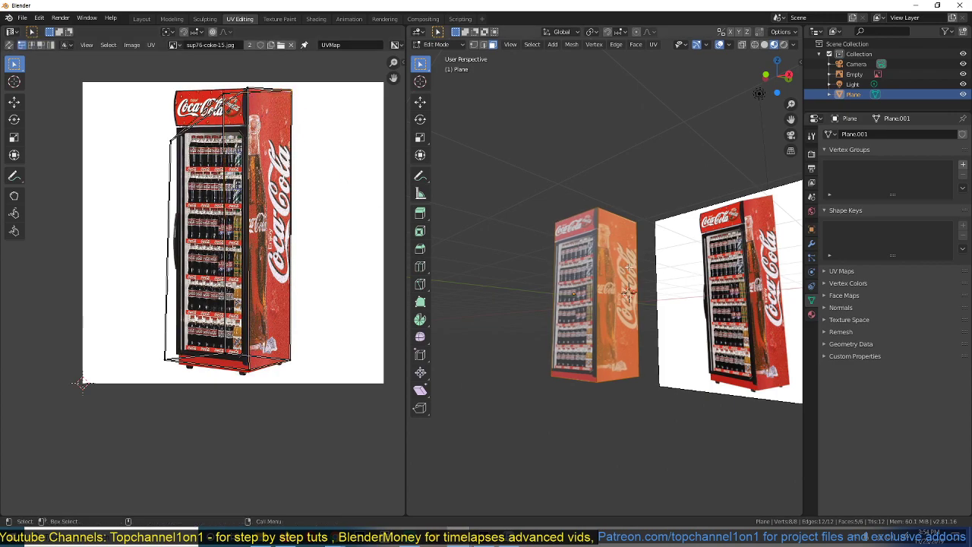
{"action": "key", "text": "g"}
{"action": "left_click", "coordinate": [289, 99]}
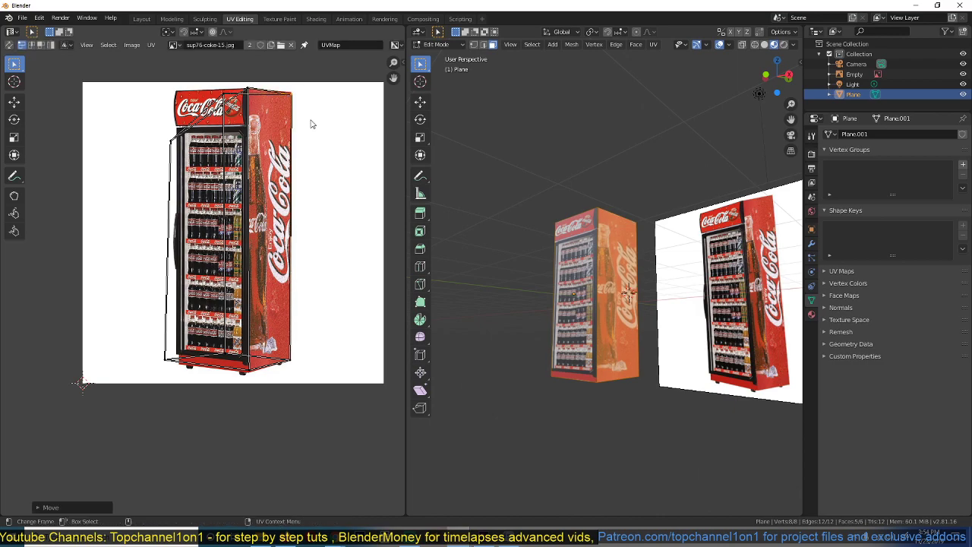
- Move the two outlying UV vertices onto the top and bottom corners of the fridge front's outer edge, and return to Object Mode
{"action": "left_click_drag", "start_coordinate": [169, 139], "coordinate": [177, 78]}
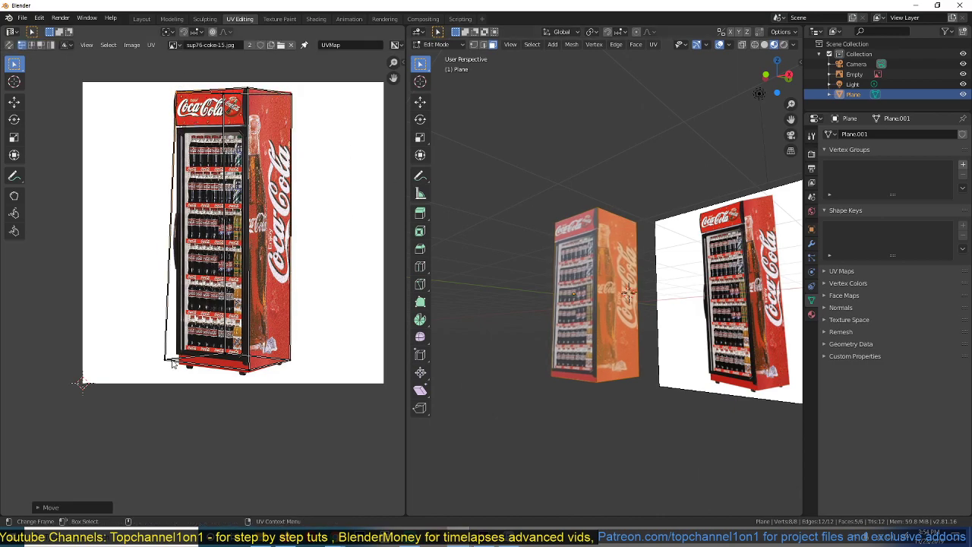
{"action": "left_click_drag", "start_coordinate": [166, 356], "coordinate": [176, 356]}
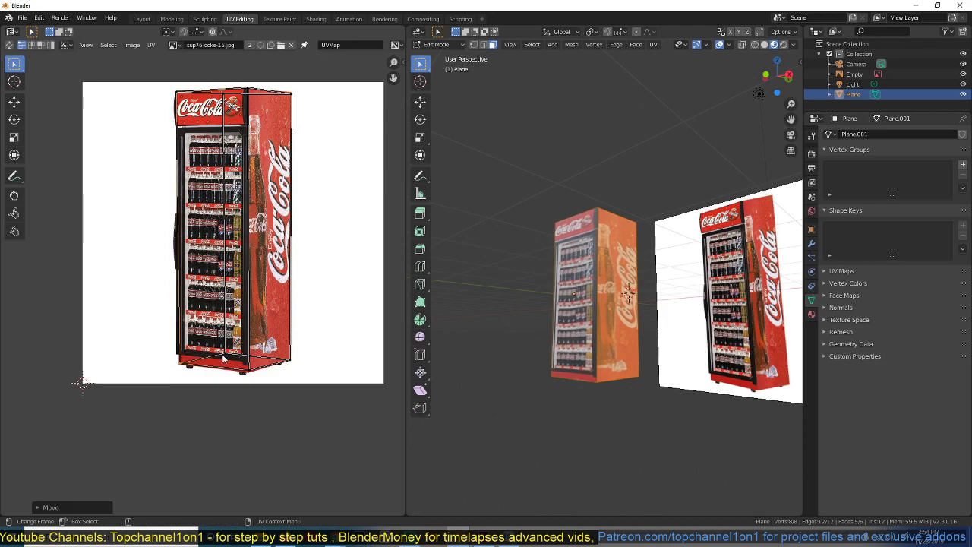
{"action": "left_click_drag", "start_coordinate": [249, 372], "coordinate": [247, 375]}
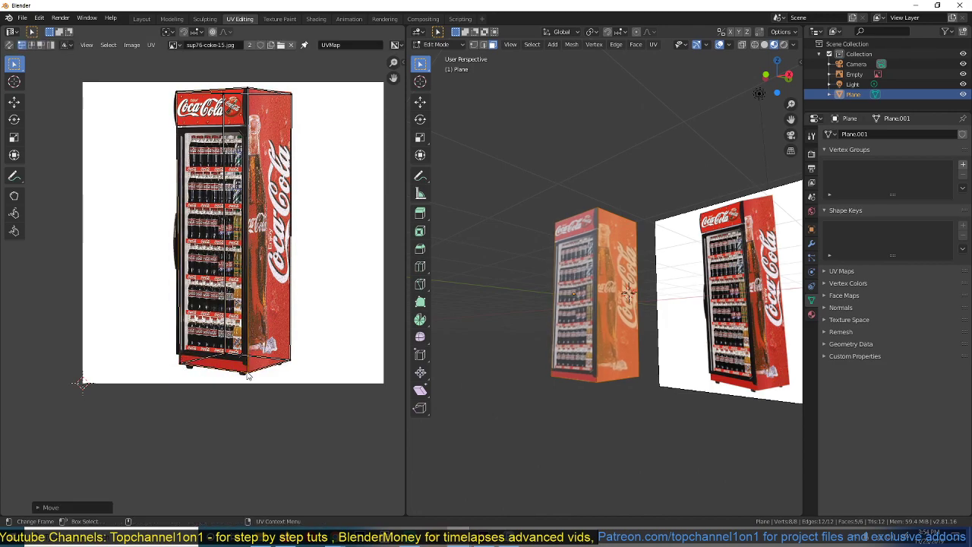
{"action": "key", "text": "Tab"}
{"action": "scroll", "coordinate": [536, 259], "scroll_direction": "up", "scroll_amount": 4}
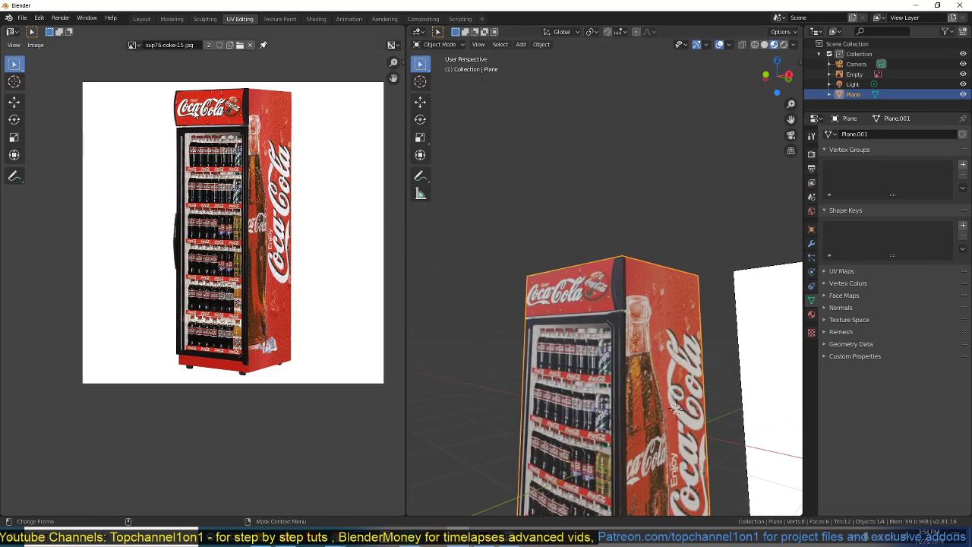
- Add a loop cut around the box at the lower border of the red header, and another across the header's middle
{"action": "key", "text": "Tab"}
{"action": "key", "text": "ctrl+r"}
{"action": "left_click", "coordinate": [623, 298]}
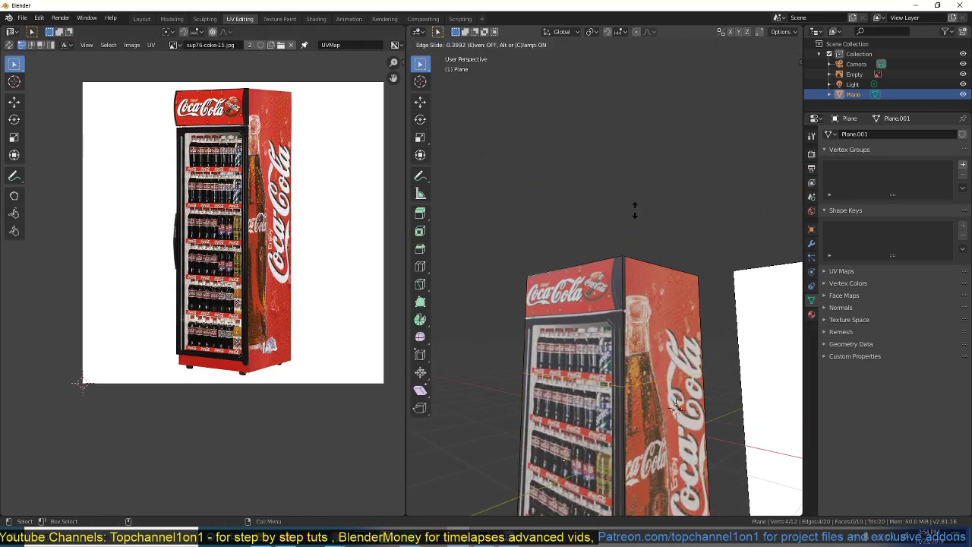
{"action": "left_click", "coordinate": [647, 123]}
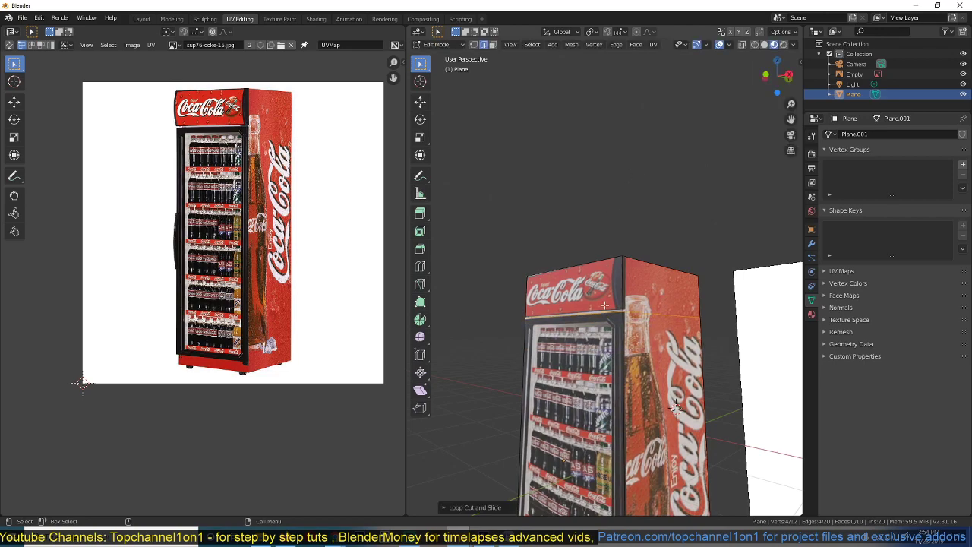
{"action": "key", "text": "ctrl+r"}
{"action": "left_click", "coordinate": [623, 284]}
{"action": "left_click", "coordinate": [623, 285]}
- Pull the header's middle front edge outward along the Y axis by about 0.17 m
{"action": "left_click", "coordinate": [588, 280]}
{"action": "middle_click_drag", "start_coordinate": [586, 294], "coordinate": [578, 323]}
{"action": "key", "text": "g"}
{"action": "key", "text": "y"}
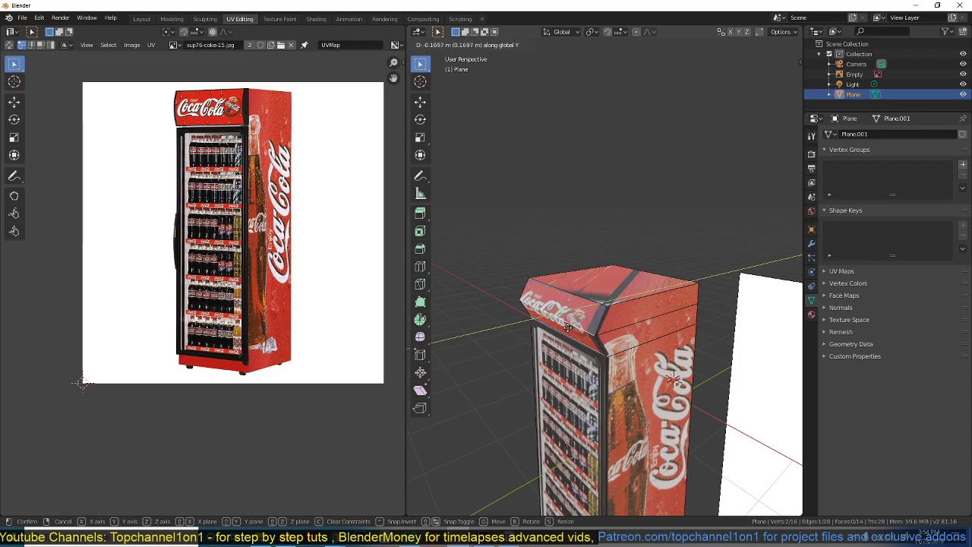
{"action": "left_click", "coordinate": [582, 320]}
- Bevel the edge loop around the header's middle with 4 segments and a width of about 0.234 m to round the front
{"action": "left_click", "coordinate": [667, 298]}
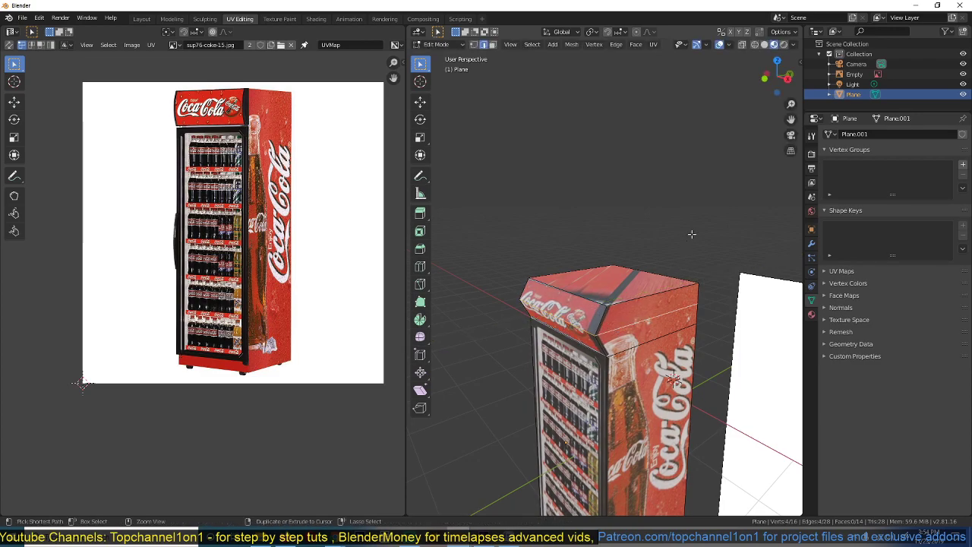
{"action": "key", "text": "ctrl+b"}
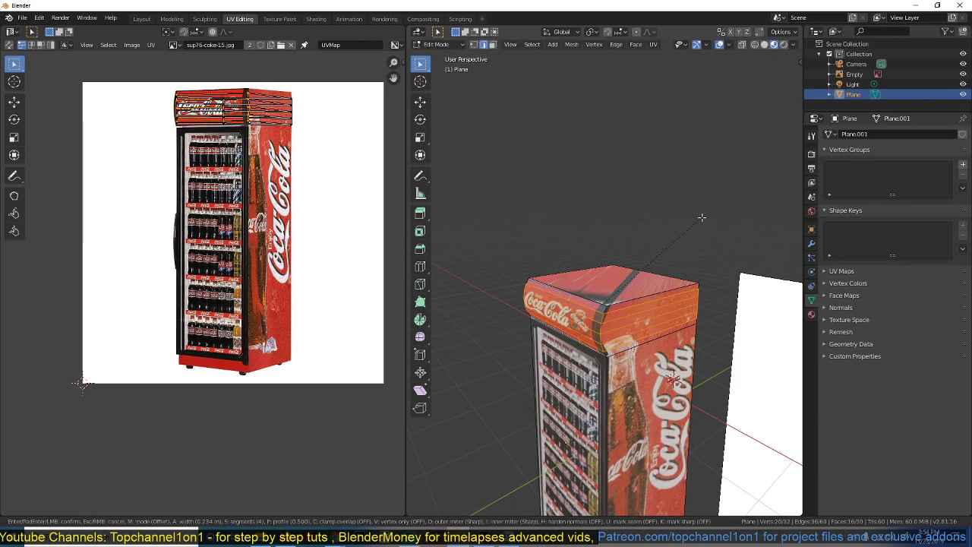
{"action": "left_click", "coordinate": [702, 217]}
{"action": "key", "text": "Tab"}
{"action": "middle_click_drag", "start_coordinate": [650, 278], "coordinate": [607, 316]}
{"action": "key", "text": "Tab"}
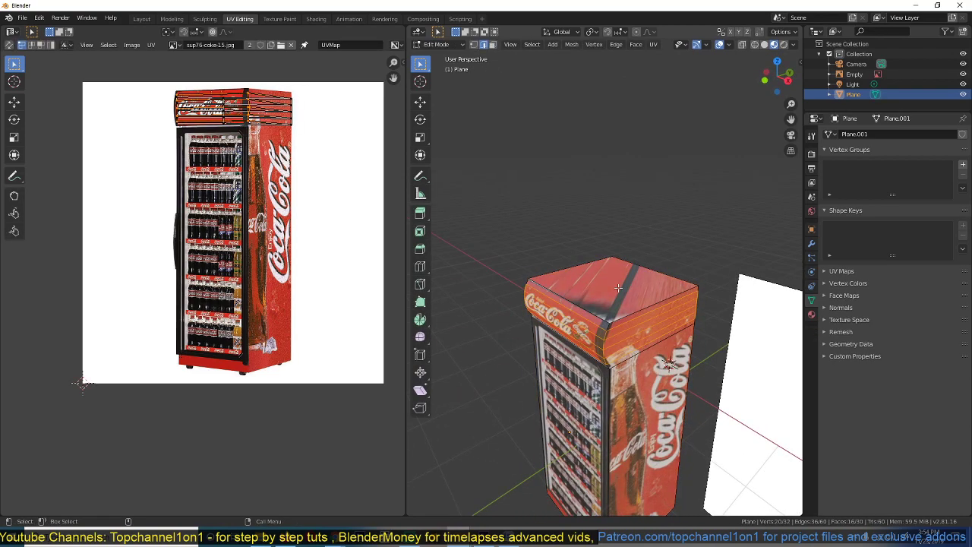
- Unwrap the box's top face, then shrink its UV island and move it toward the fridge's red side panel
{"action": "key", "text": "3"}
{"action": "left_click", "coordinate": [618, 288]}
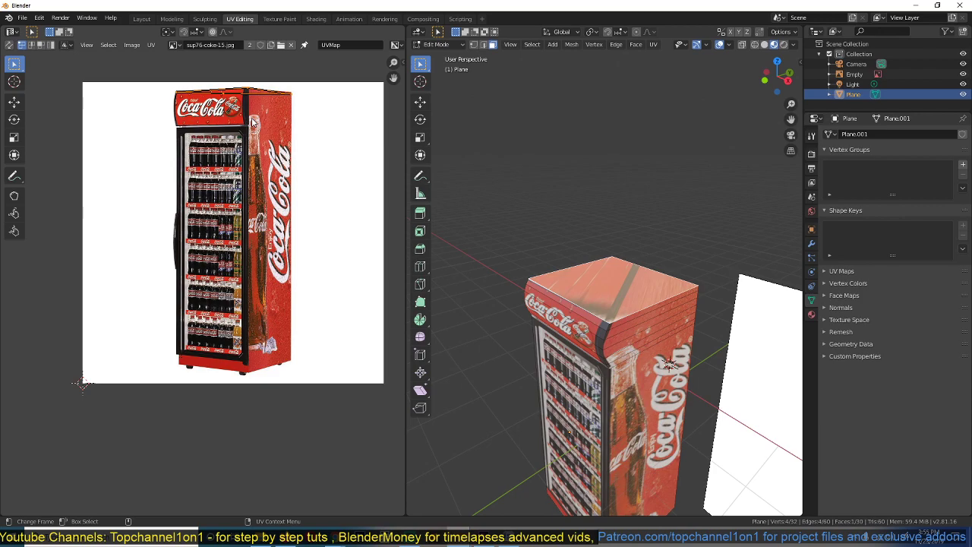
{"action": "key", "text": "u"}
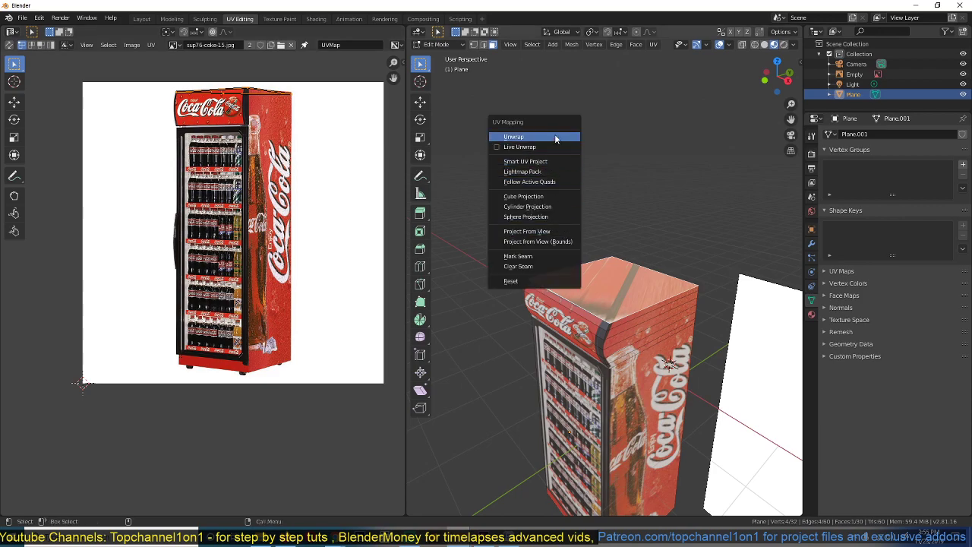
{"action": "left_click", "coordinate": [559, 138]}
{"action": "key", "text": "s"}
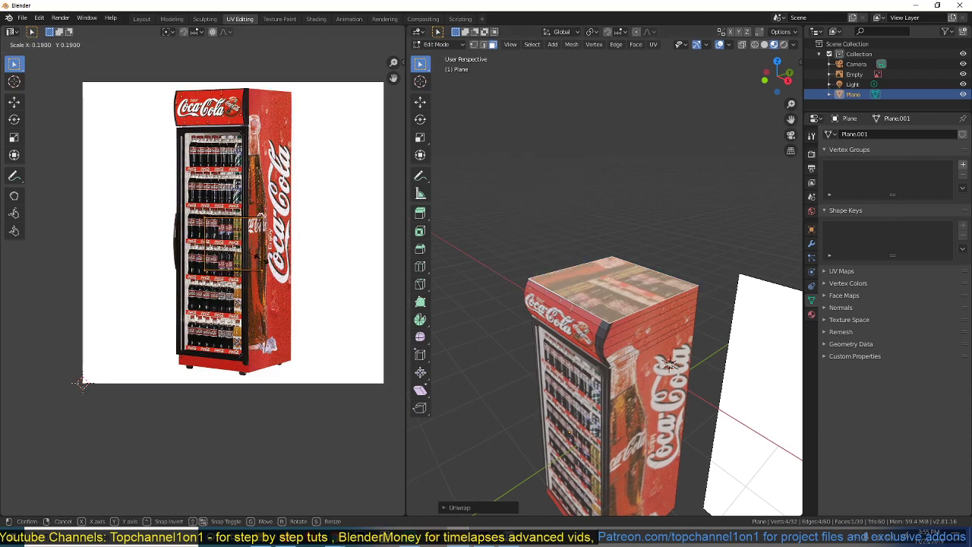
{"action": "left_click", "coordinate": [259, 266]}
{"action": "key", "text": "g"}
{"action": "left_click", "coordinate": [300, 296]}
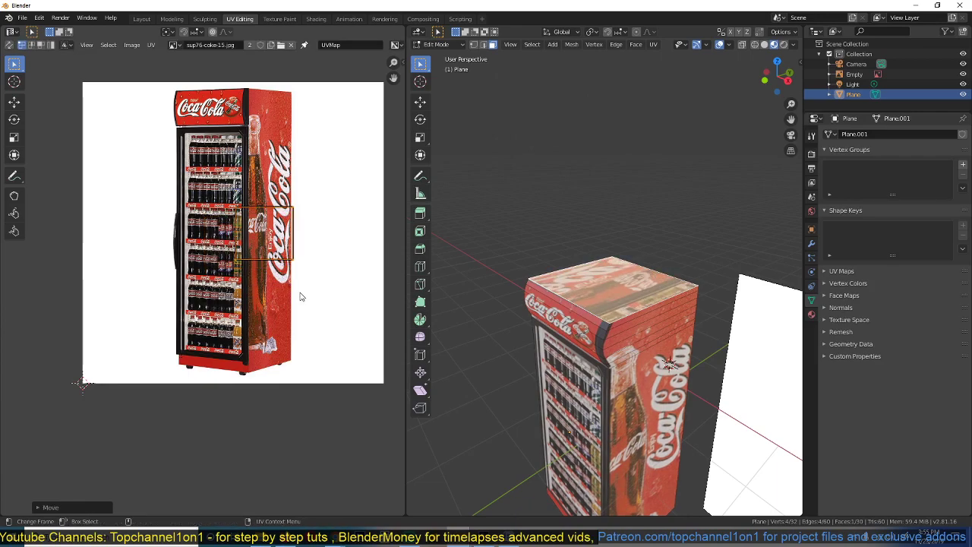
- Shrink the top face's UV island to fit within the red side panel, and stretch it along Y over most of the panel
{"action": "key", "text": "s"}
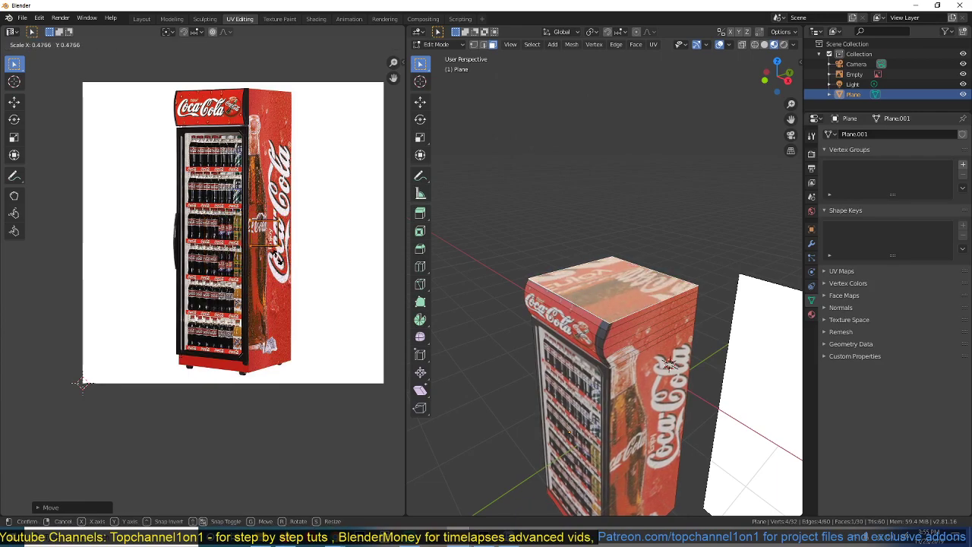
{"action": "left_click", "coordinate": [278, 266]}
{"action": "key", "text": "s"}
{"action": "key", "text": "y"}
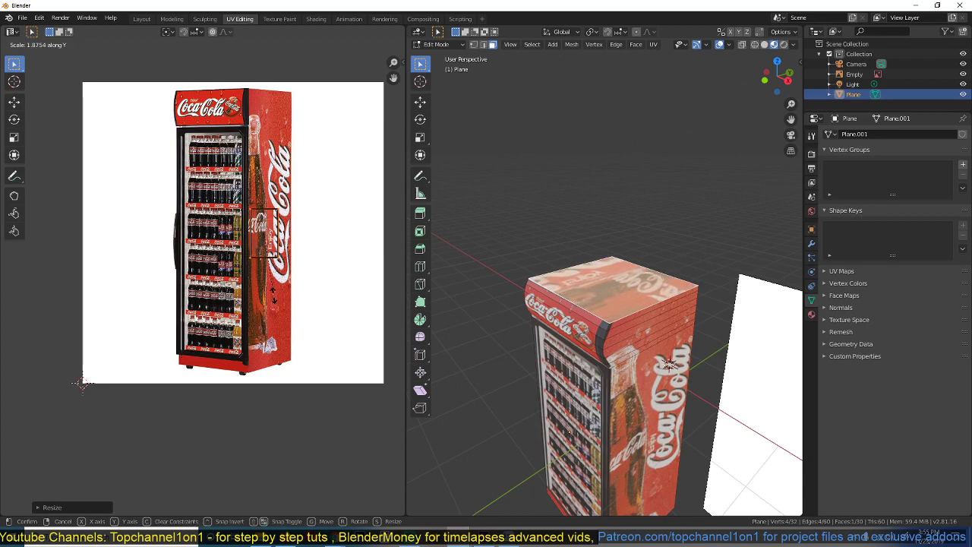
{"action": "key", "text": "x"}
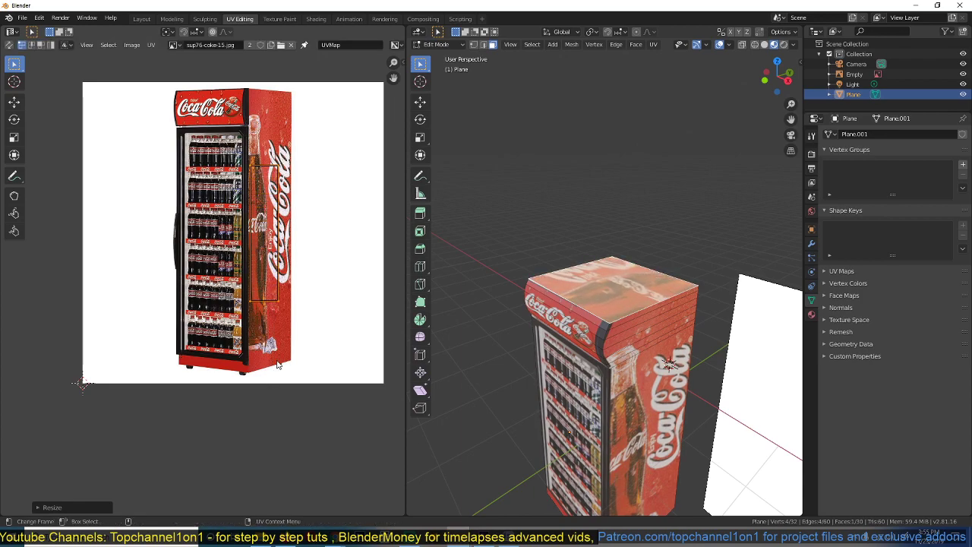
{"action": "key", "text": "y"}
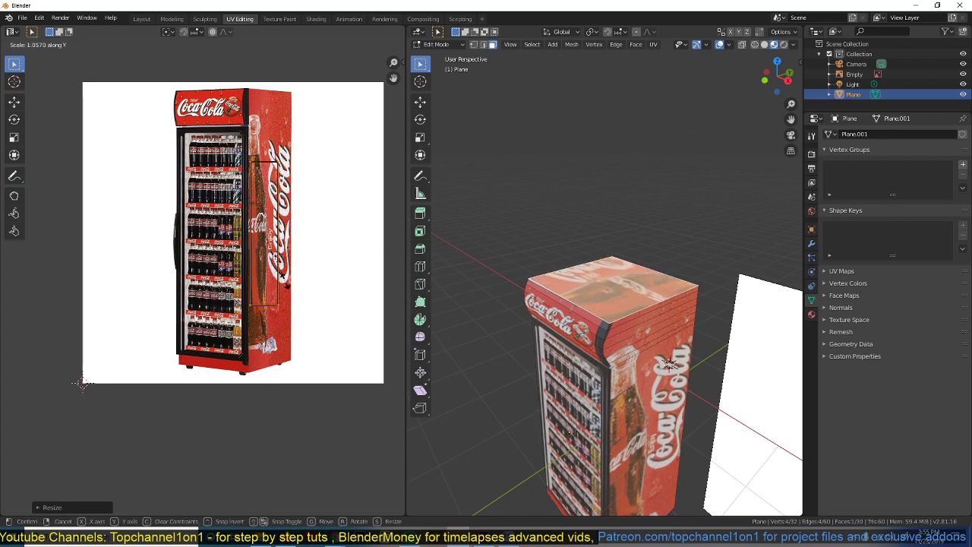
{"action": "left_click", "coordinate": [323, 274]}
- Delete the faces of the side wall that shows the mirrored front texture, from the header down to the base
{"action": "middle_click_drag", "start_coordinate": [760, 304], "coordinate": [737, 372]}
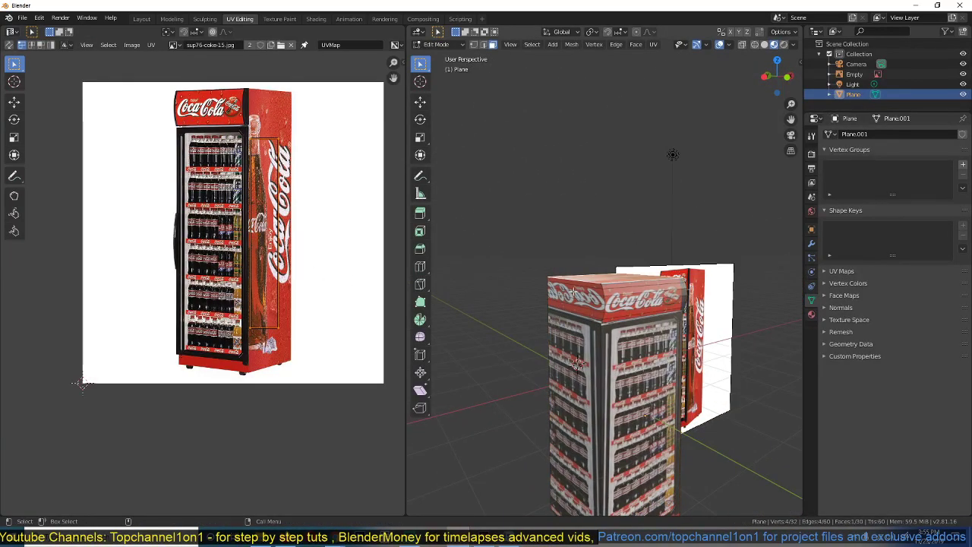
{"action": "left_click", "coordinate": [576, 289]}
{"action": "middle_click_drag", "start_coordinate": [589, 286], "coordinate": [624, 354]}
{"action": "left_click", "coordinate": [629, 380], "text": "ctrl"}
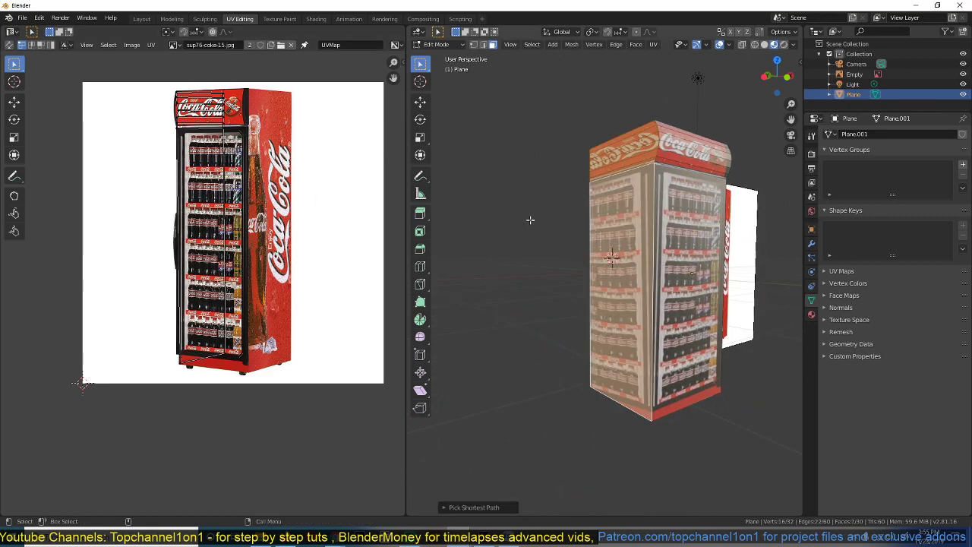
{"action": "middle_click_drag", "start_coordinate": [700, 210], "coordinate": [515, 216]}
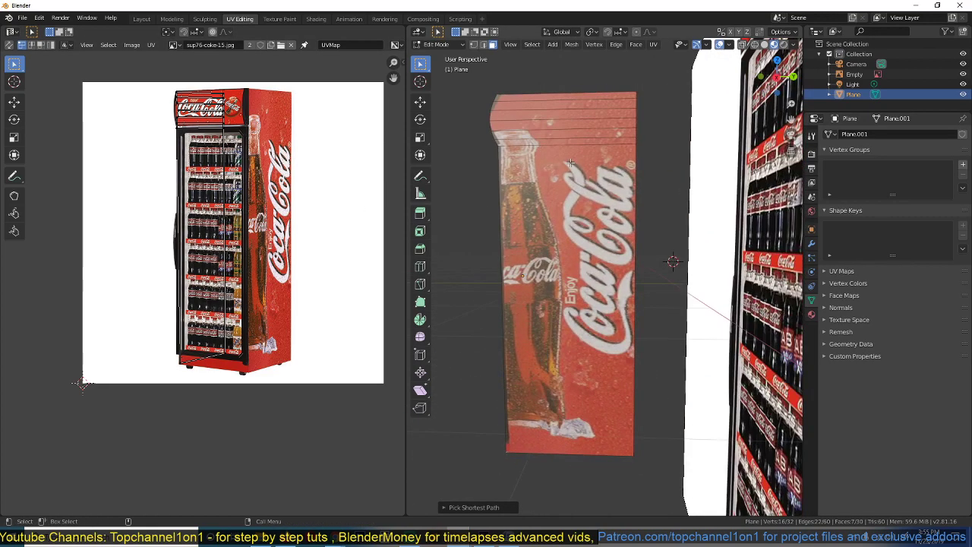
{"action": "scroll", "coordinate": [568, 176], "scroll_direction": "down", "scroll_amount": 4}
{"action": "middle_click_drag", "start_coordinate": [569, 176], "coordinate": [668, 250]}
{"action": "key", "text": "x"}
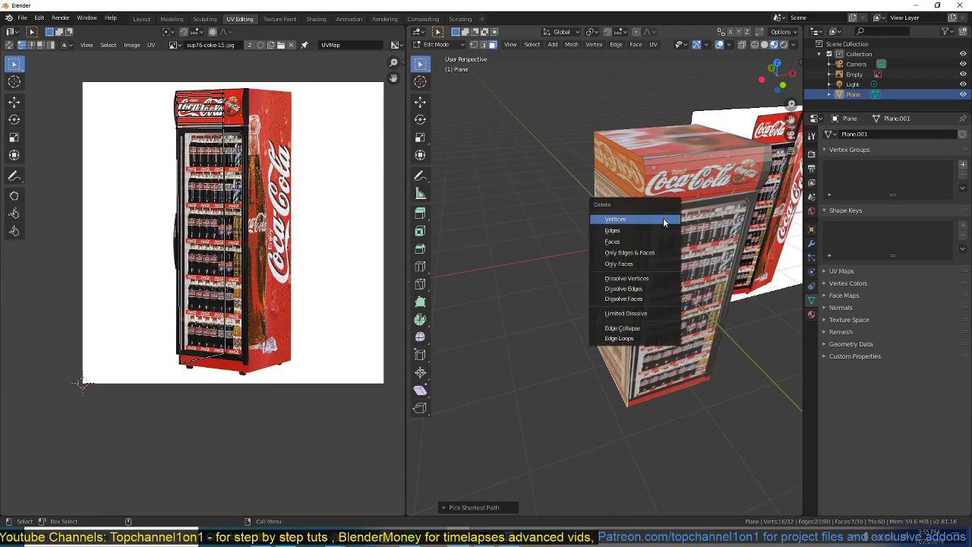
{"action": "left_click", "coordinate": [648, 244]}
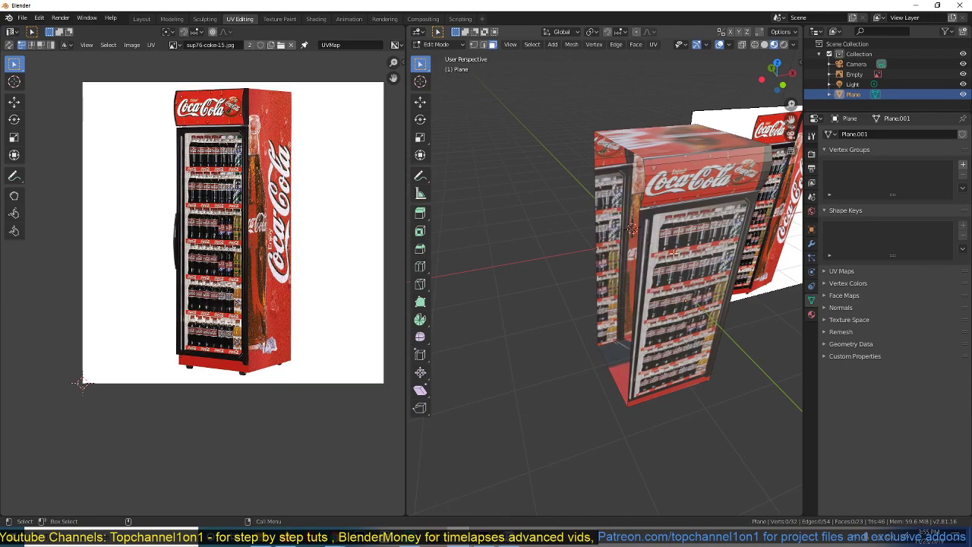
{"action": "middle_click_drag", "start_coordinate": [647, 244], "coordinate": [589, 248]}
{"action": "left_click", "coordinate": [669, 162]}
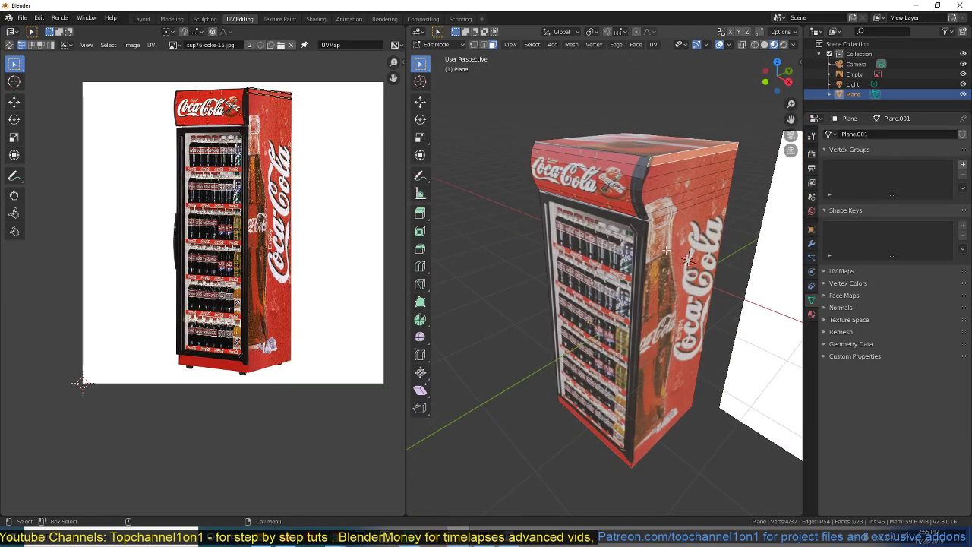
{"action": "left_click", "coordinate": [649, 437], "text": "ctrl"}
- In a top wireframe view, select the rear corner vertices on the open side and snap the 3D cursor to them
{"action": "key", "text": "KP_7"}
{"action": "middle_click_drag", "start_coordinate": [651, 342], "coordinate": [617, 291], "text": "shift"}
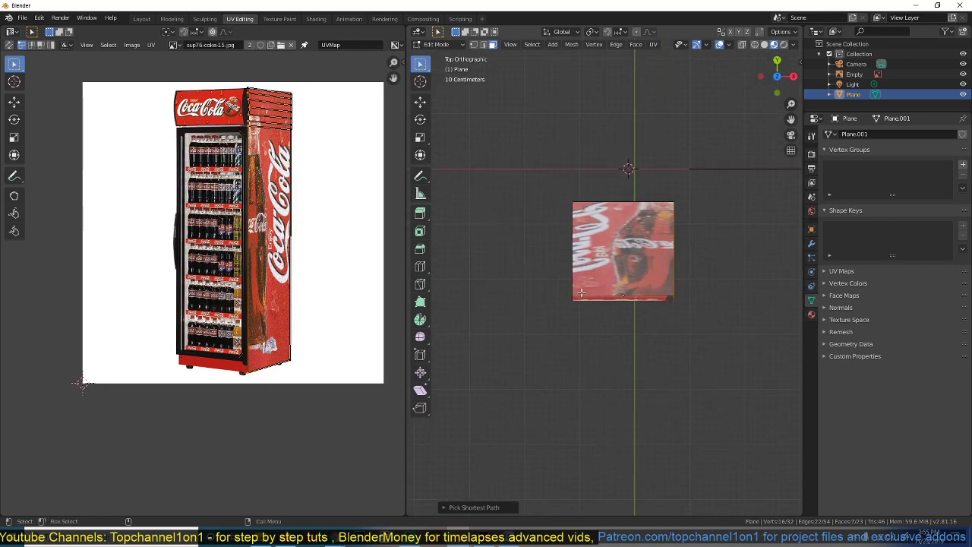
{"action": "key", "text": "shift+z"}
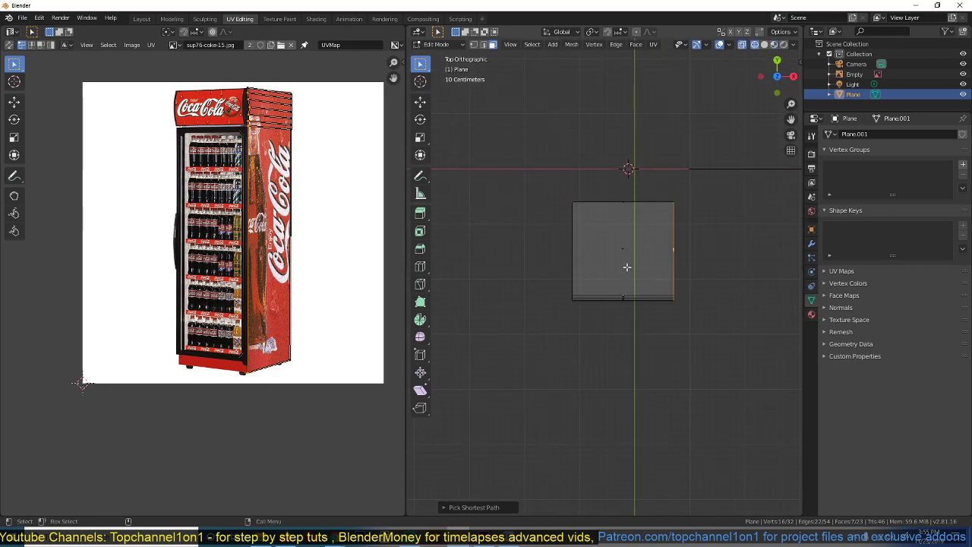
{"action": "key", "text": "alt+a"}
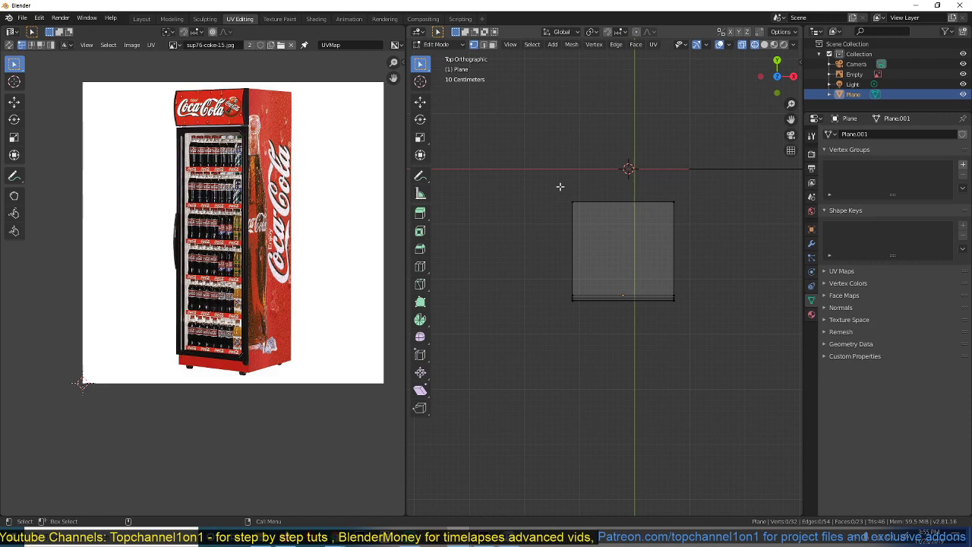
{"action": "left_click_drag", "start_coordinate": [559, 173], "coordinate": [600, 250]}
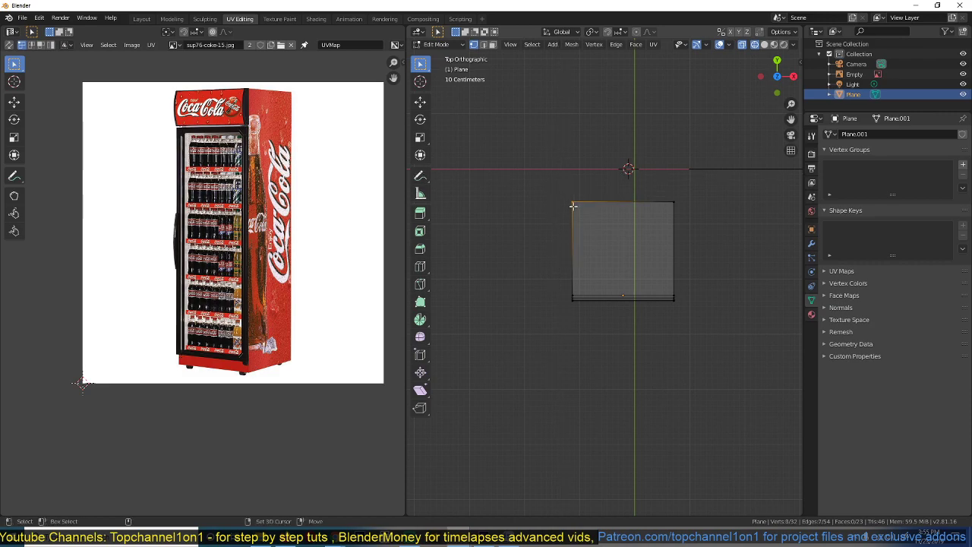
{"action": "scroll", "coordinate": [575, 297], "scroll_direction": "down", "scroll_amount": 5}
{"action": "middle_click_drag", "start_coordinate": [495, 262], "coordinate": [607, 225], "text": "shift"}
{"action": "scroll", "coordinate": [637, 219], "scroll_direction": "up", "scroll_amount": 5}
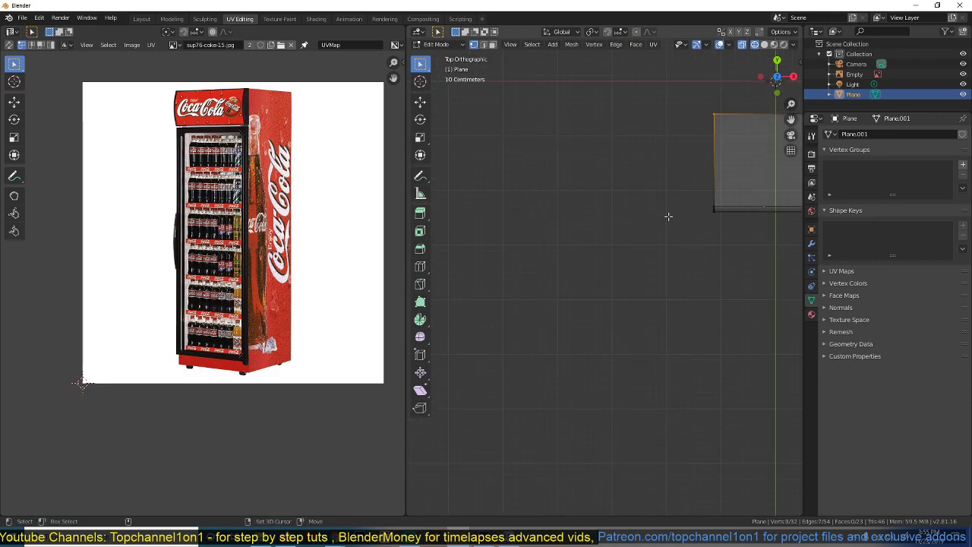
{"action": "middle_click_drag", "start_coordinate": [668, 212], "coordinate": [542, 326], "text": "shift"}
{"action": "key", "text": "shift+s"}
{"action": "left_click", "coordinate": [540, 381]}
{"action": "scroll", "coordinate": [601, 316], "scroll_direction": "up", "scroll_amount": 2}
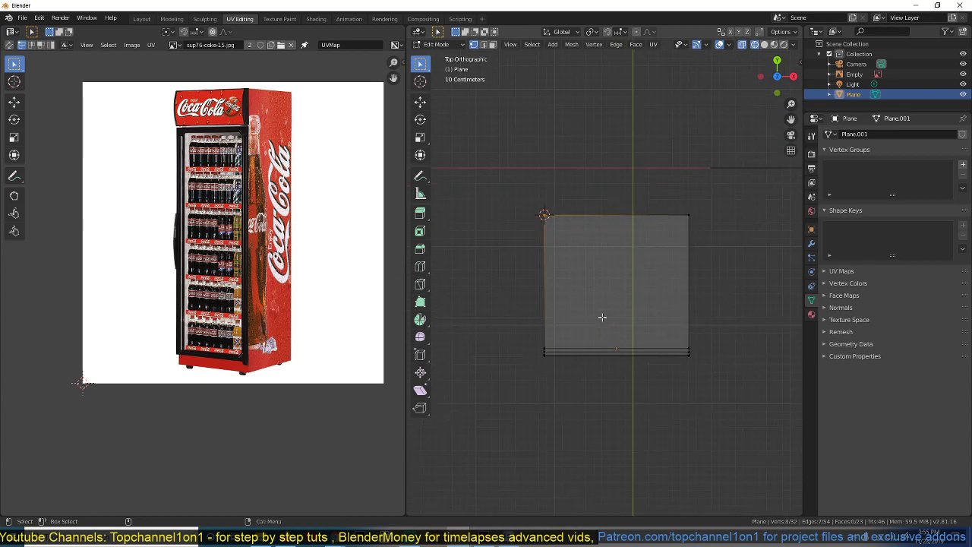
- Select all vertices of the remaining red side wall and duplicate it in place
{"action": "key", "text": "alt+a"}
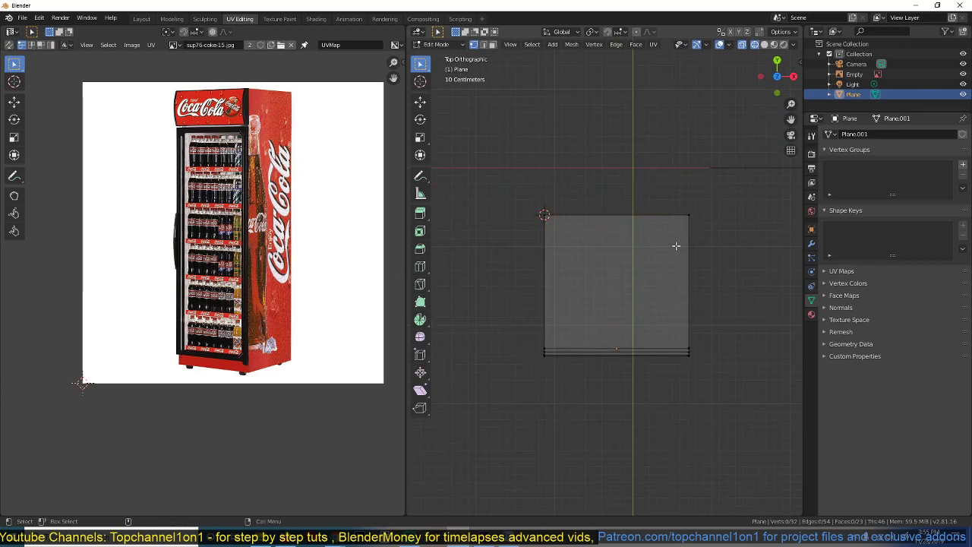
{"action": "key", "text": "b"}
{"action": "left_click_drag", "start_coordinate": [669, 174], "coordinate": [698, 403]}
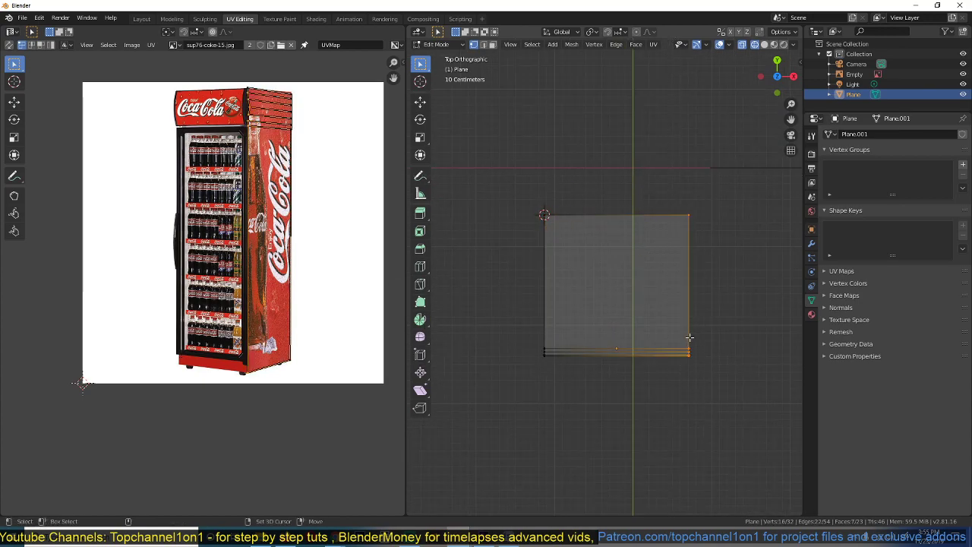
{"action": "key", "text": "shift+d"}
{"action": "right_click", "coordinate": [709, 332]}
- Switch the viewport back to Material Preview and view the fridge from the top with the duplicated side wall left in place
{"action": "middle_click_drag", "start_coordinate": [709, 332], "coordinate": [744, 167]}
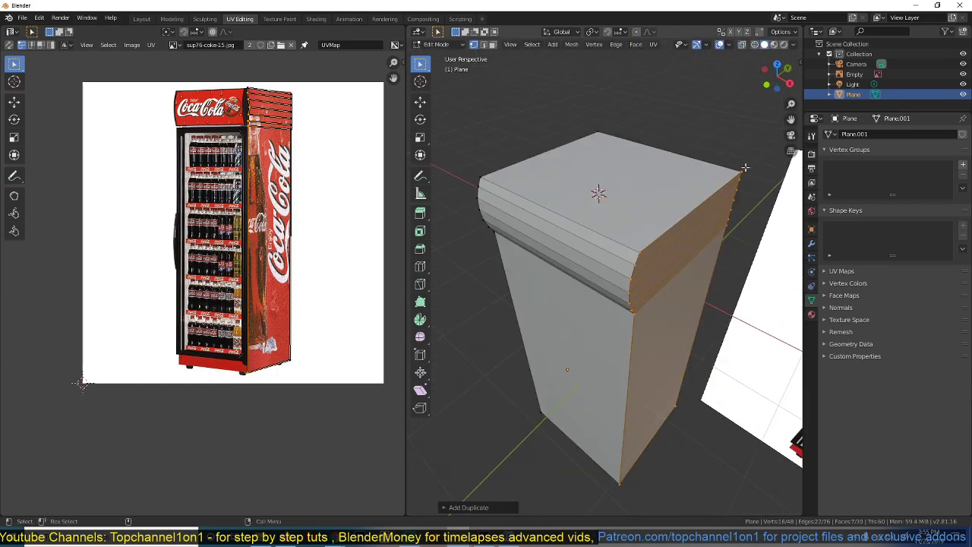
{"action": "left_click", "coordinate": [773, 44]}
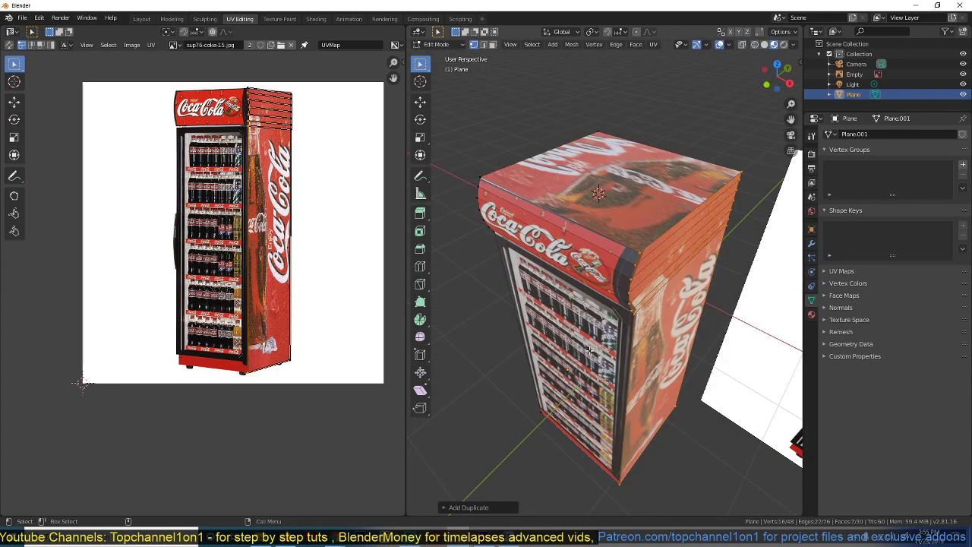
{"action": "key", "text": "g"}
{"action": "right_click", "coordinate": [612, 273]}
{"action": "key", "text": "KP_7"}
{"action": "scroll", "coordinate": [654, 271], "scroll_direction": "up", "scroll_amount": 3}
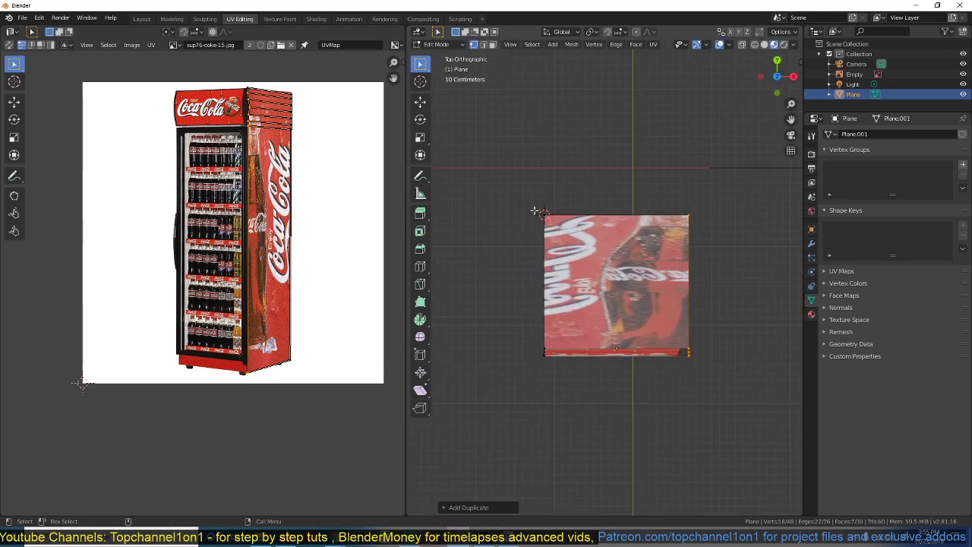
- Scale the duplicated side wall to 0 along X about the 3D cursor to place it on the open side, then restore Material Preview
{"action": "key", "text": "z"}
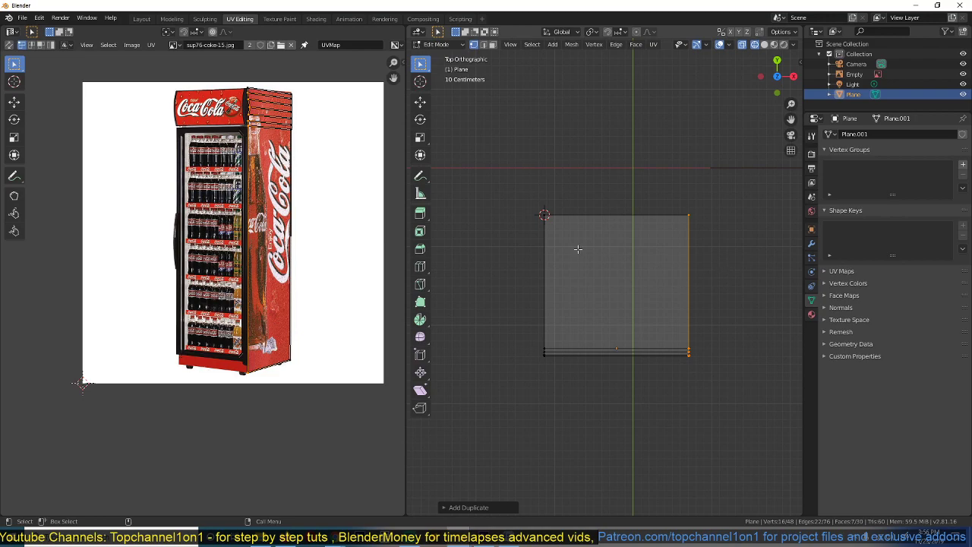
{"action": "key", "text": "z"}
{"action": "key", "text": "s"}
{"action": "key", "text": "x"}
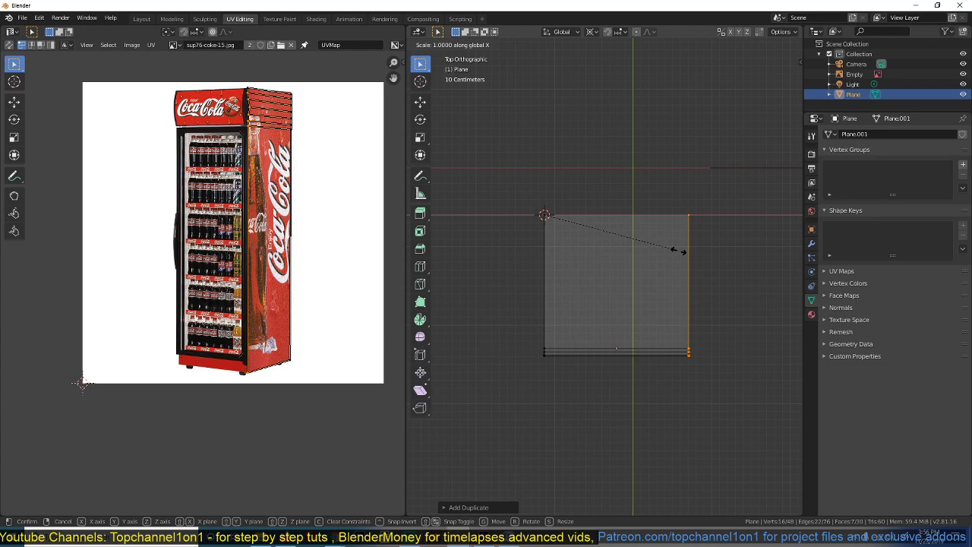
{"action": "key", "text": "0"}
{"action": "key", "text": "Return"}
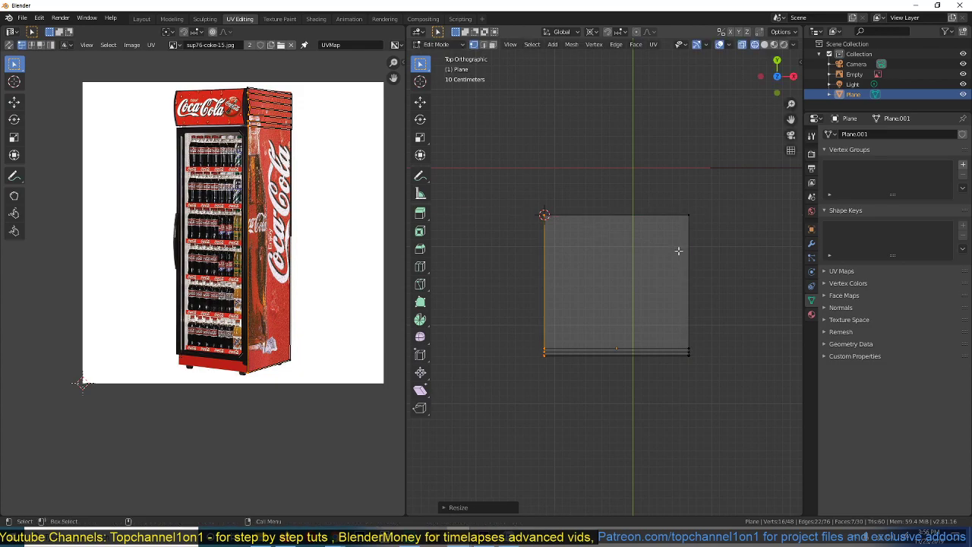
{"action": "middle_click_drag", "start_coordinate": [576, 289], "coordinate": [607, 273]}
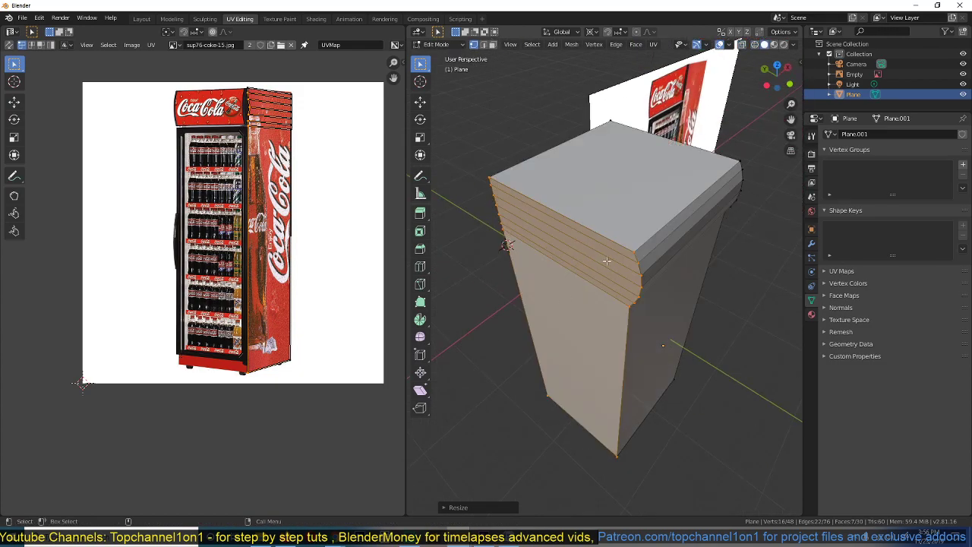
{"action": "left_click", "coordinate": [774, 44]}
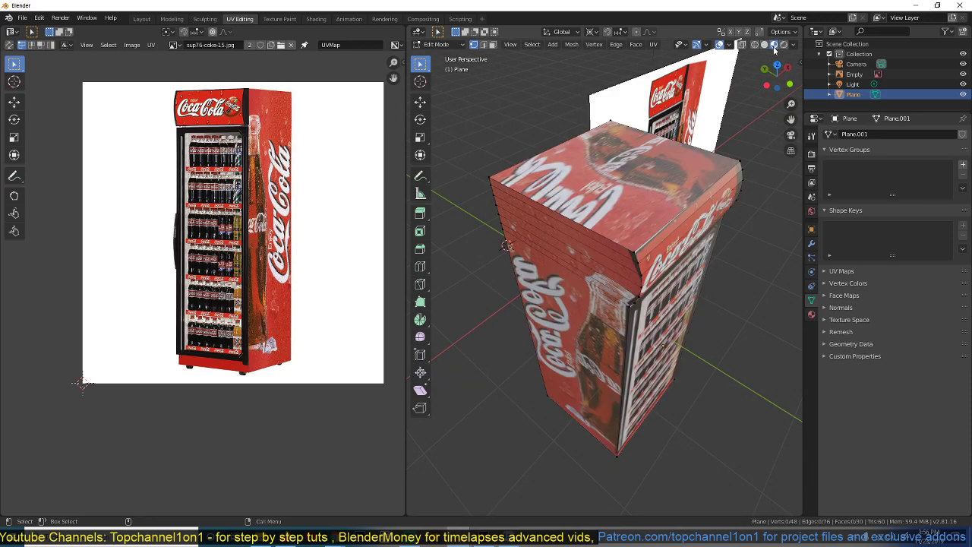
{"action": "middle_click_drag", "start_coordinate": [659, 267], "coordinate": [604, 299]}
- Select the fridge's entire mesh, merge its vertices by distance, and return to Object Mode
{"action": "key", "text": "Tab"}
{"action": "key", "text": "Tab"}
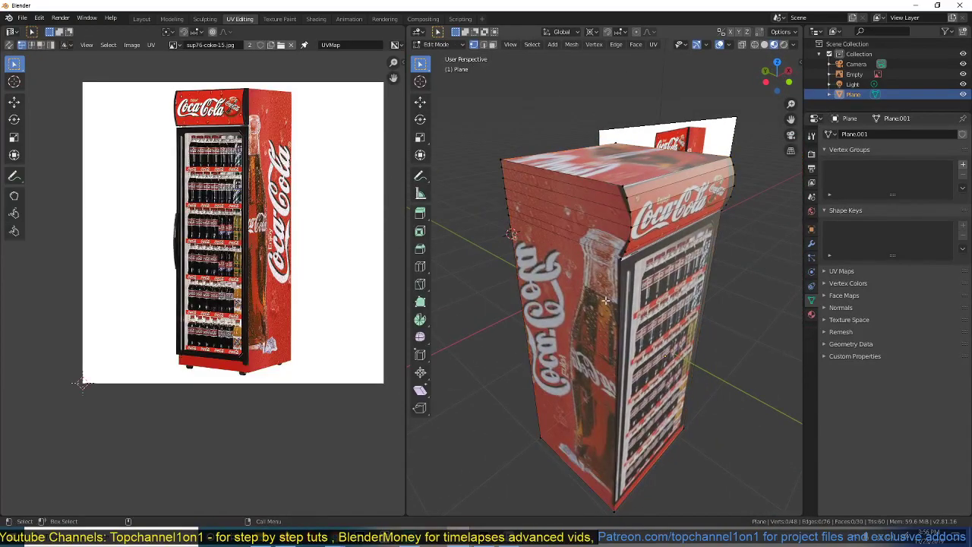
{"action": "key", "text": "a"}
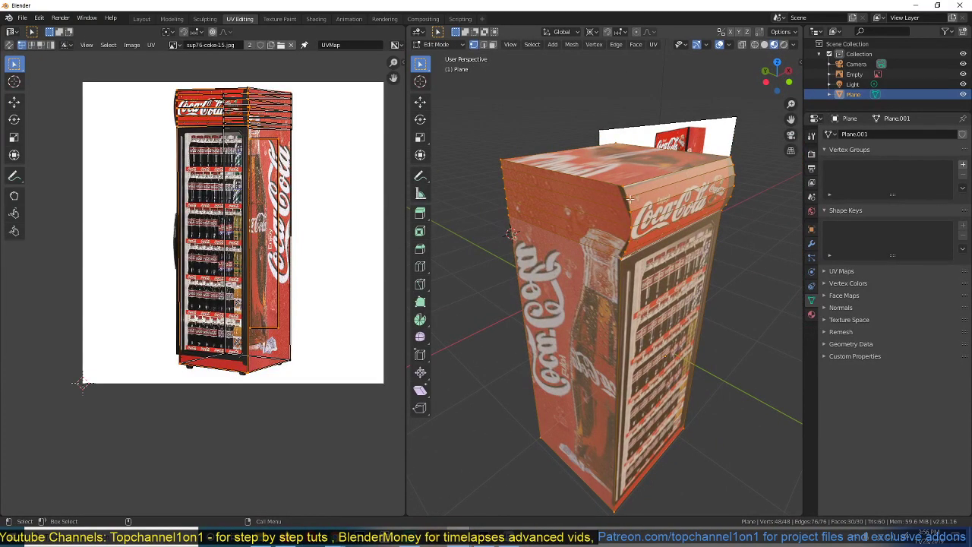
{"action": "right_click", "coordinate": [631, 198]}
{"action": "mouse_move", "coordinate": [630, 396]}
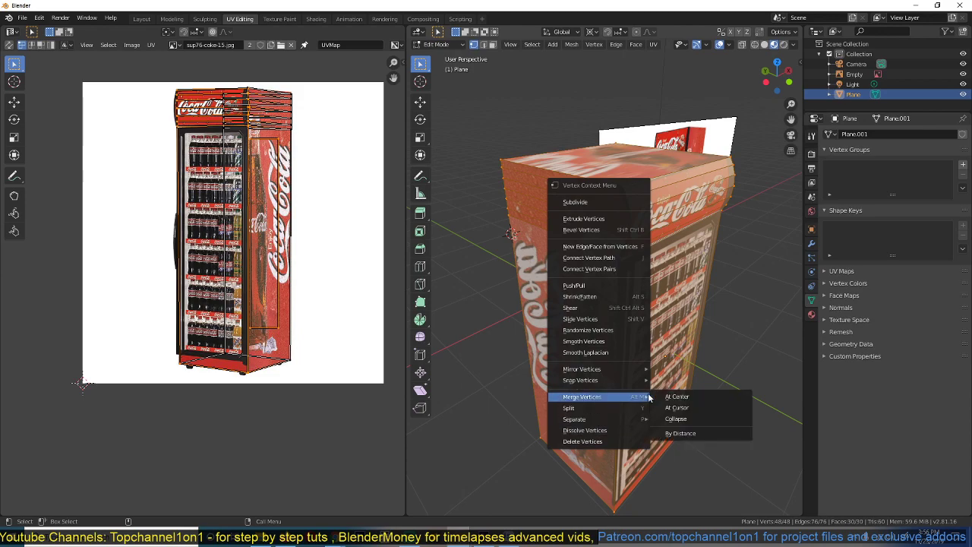
{"action": "left_click", "coordinate": [680, 434]}
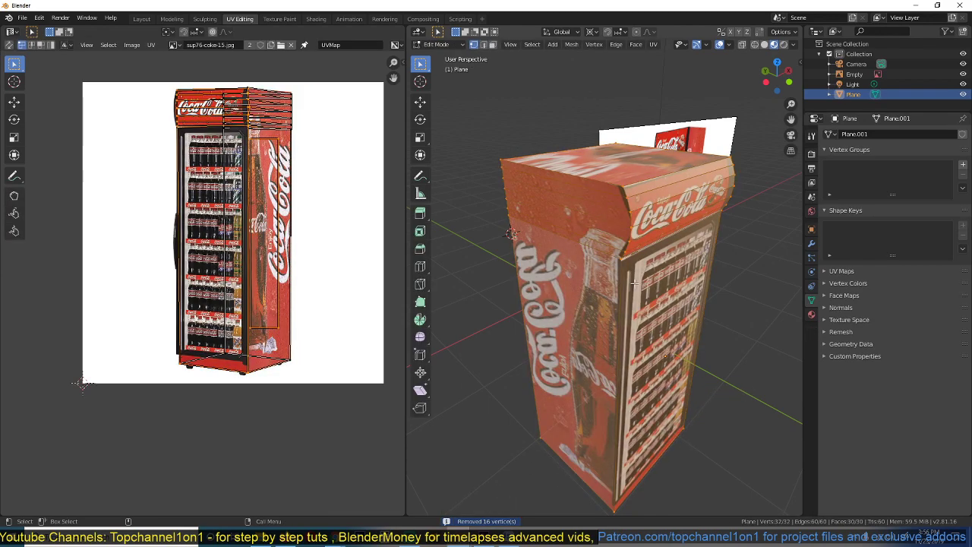
{"action": "key", "text": "Tab"}
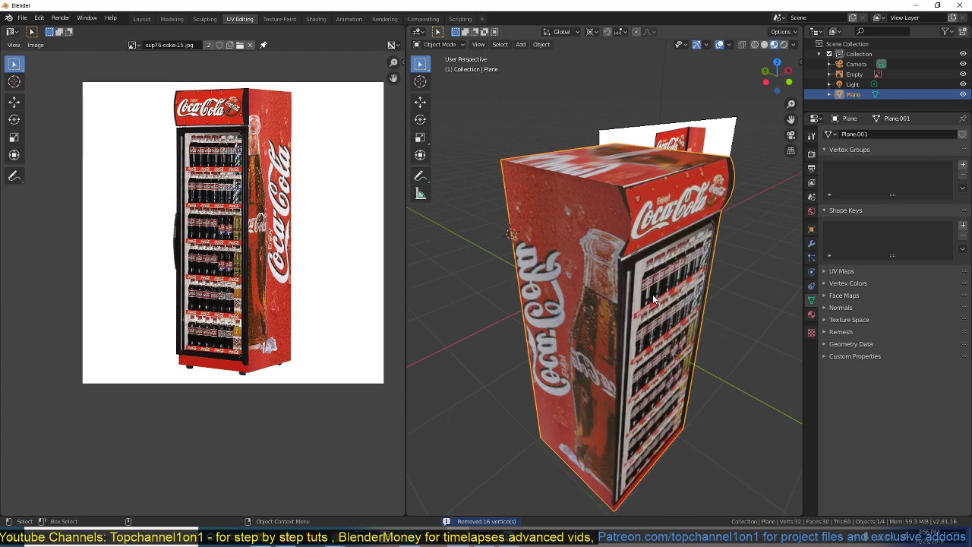
- Enable Auto Smooth in the fridge's normals settings and view the model from several sides
{"action": "left_click", "coordinate": [840, 307]}
{"action": "left_click", "coordinate": [841, 320]}
{"action": "key", "text": "Tab"}
{"action": "middle_click_drag", "start_coordinate": [655, 334], "coordinate": [628, 368]}
{"action": "key", "text": "Tab"}
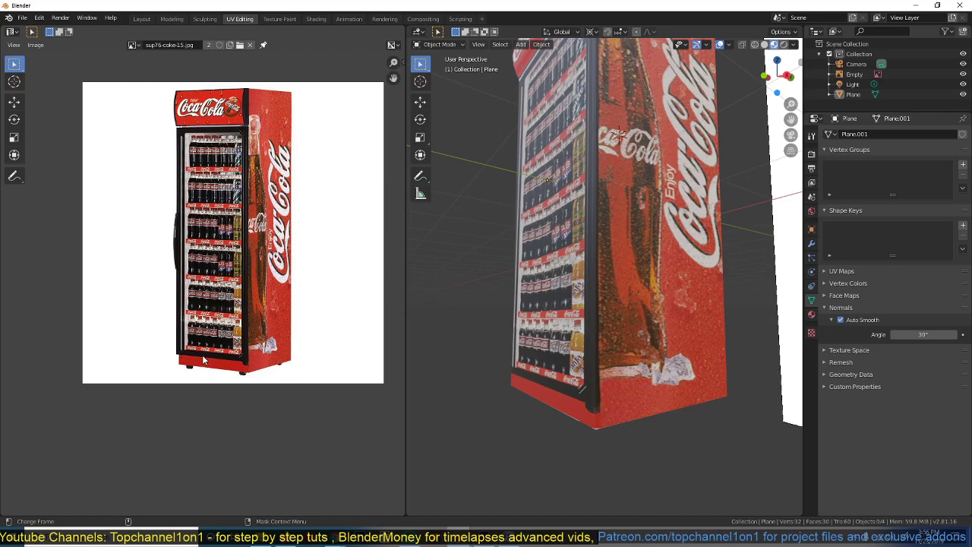
{"action": "scroll", "coordinate": [629, 351], "scroll_direction": "down", "scroll_amount": 5}
{"action": "mouse_move", "coordinate": [463, 205]}
{"action": "middle_mouse_down"}
{"action": "mouse_move", "coordinate": [536, 257]}
{"action": "mouse_move", "coordinate": [470, 244]}
{"action": "mouse_move", "coordinate": [633, 244]}
{"action": "mouse_move", "coordinate": [569, 231]}
{"action": "mouse_move", "coordinate": [586, 233]}
{"action": "middle_mouse_up"}
{"action": "scroll", "coordinate": [536, 257], "scroll_direction": "up", "scroll_amount": 2}
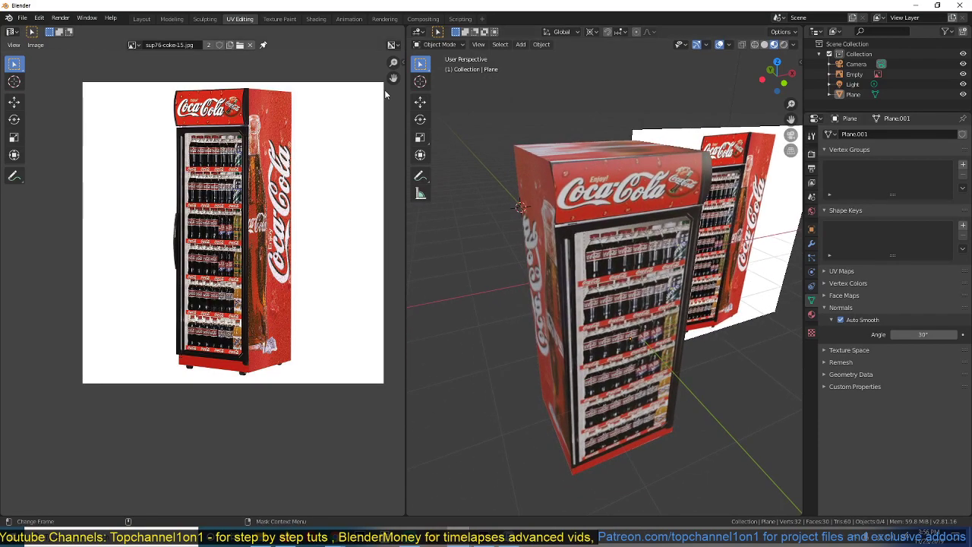
- Open the Shading workspace and select the fridge to work on its material
{"action": "left_click", "coordinate": [315, 19]}
{"action": "scroll", "coordinate": [410, 190], "scroll_direction": "down", "scroll_amount": 3}
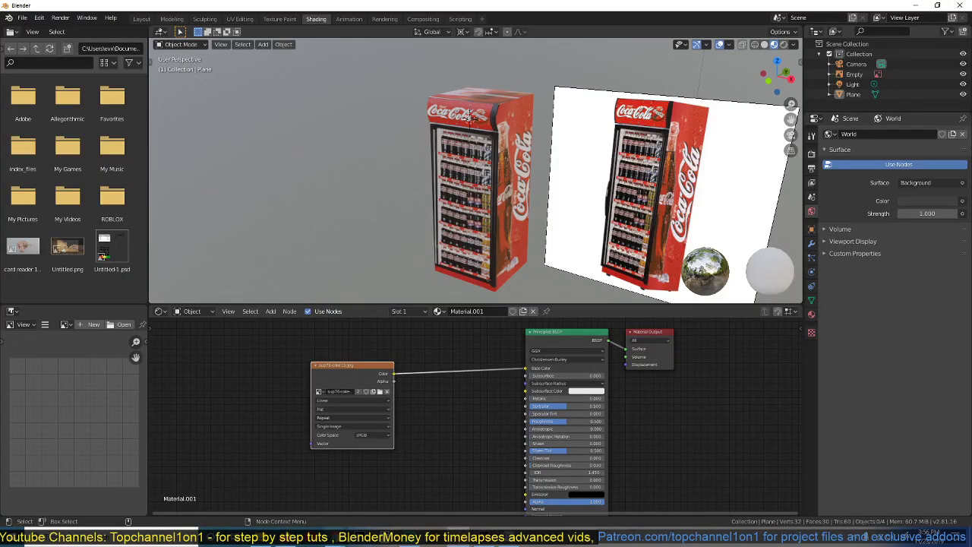
{"action": "mouse_move", "coordinate": [458, 538]}
{"action": "left_click", "coordinate": [415, 502]}
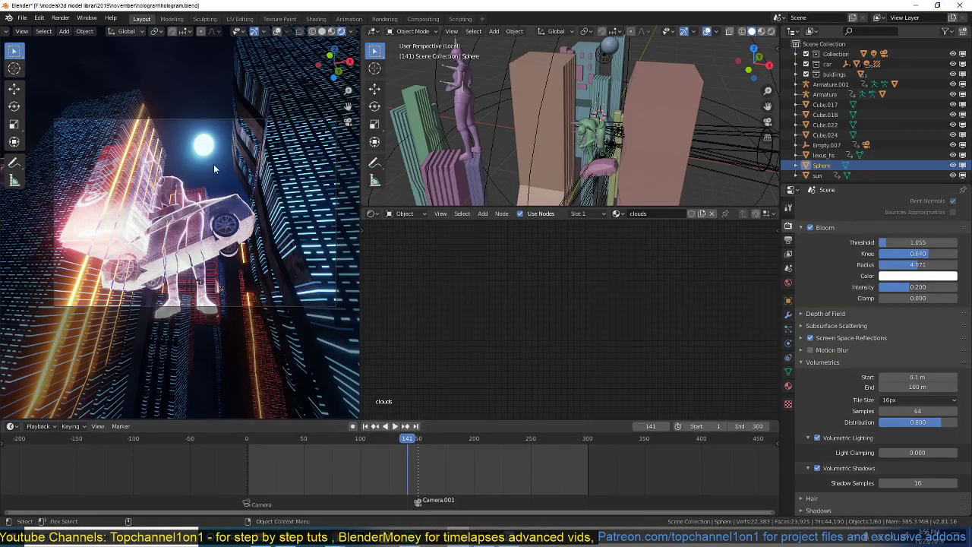
{"action": "left_click", "coordinate": [510, 486]}
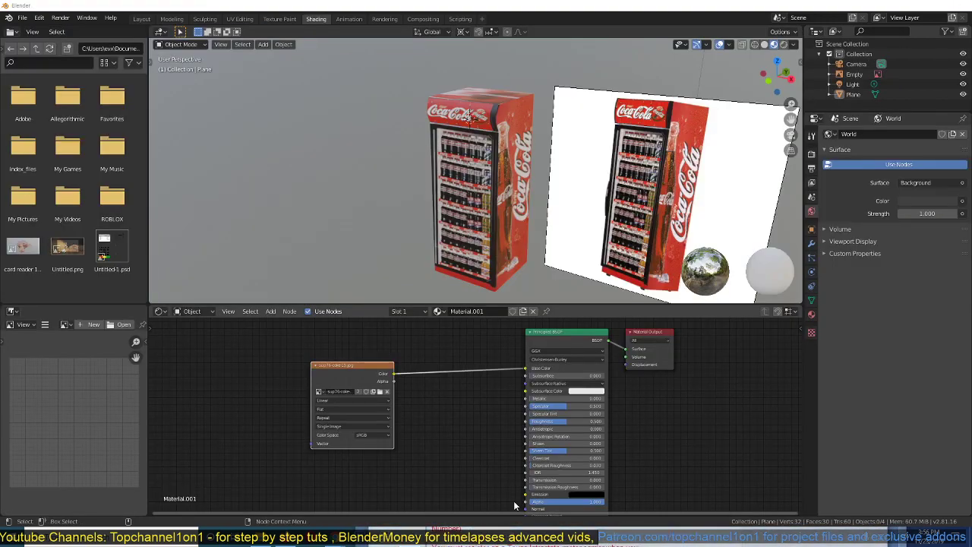
{"action": "left_click", "coordinate": [484, 219]}
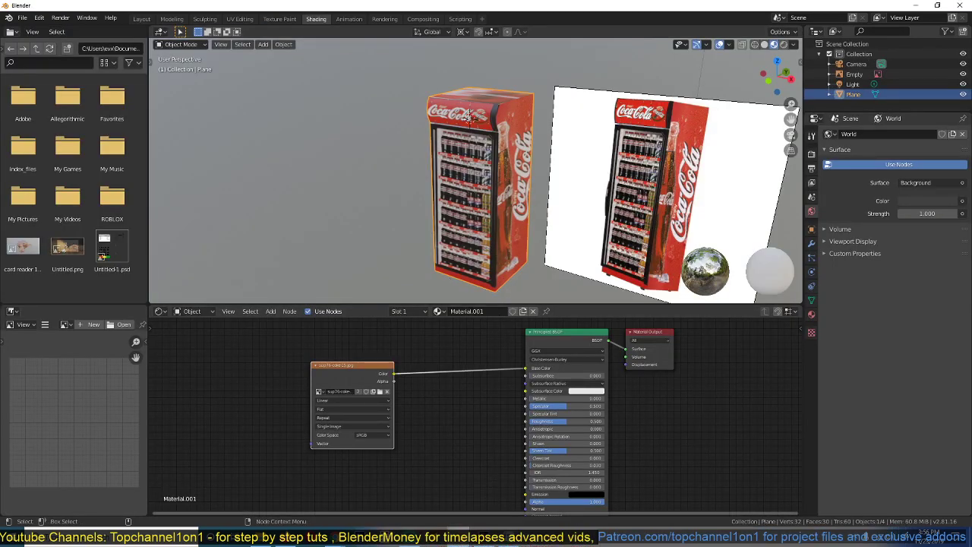
- Switch to the Blender window with hologram.blend, examine the animated hologram figure up close, and return to the fridge scene
{"action": "mouse_move", "coordinate": [463, 540]}
{"action": "left_click", "coordinate": [398, 499]}
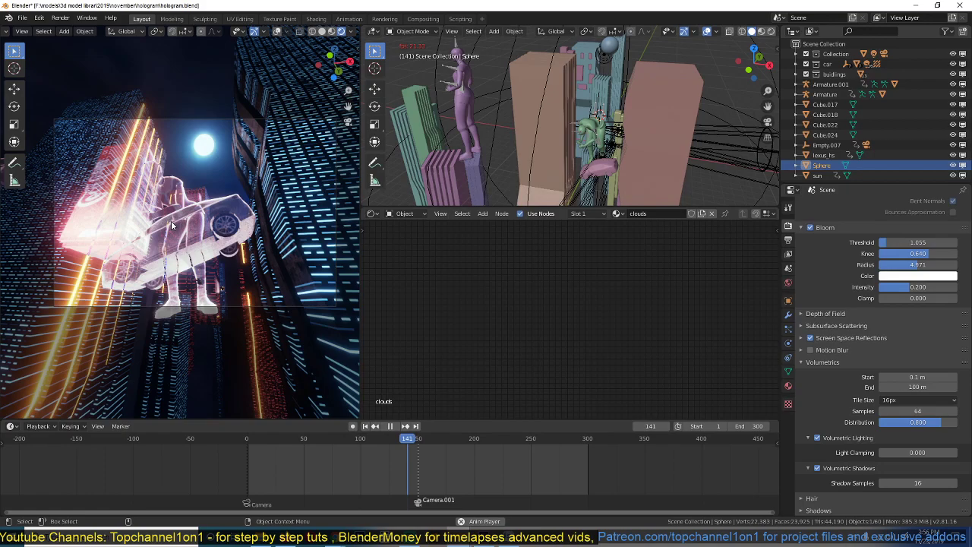
{"action": "key", "text": "space"}
{"action": "middle_click_drag", "start_coordinate": [171, 227], "coordinate": [286, 285]}
{"action": "scroll", "coordinate": [271, 227], "scroll_direction": "up", "scroll_amount": 5}
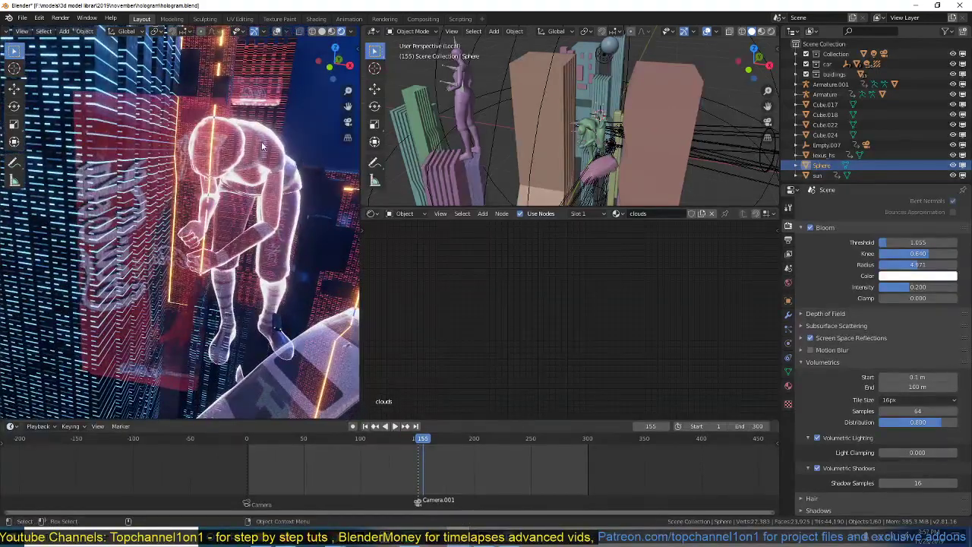
{"action": "key", "text": "space"}
{"action": "key", "text": "space"}
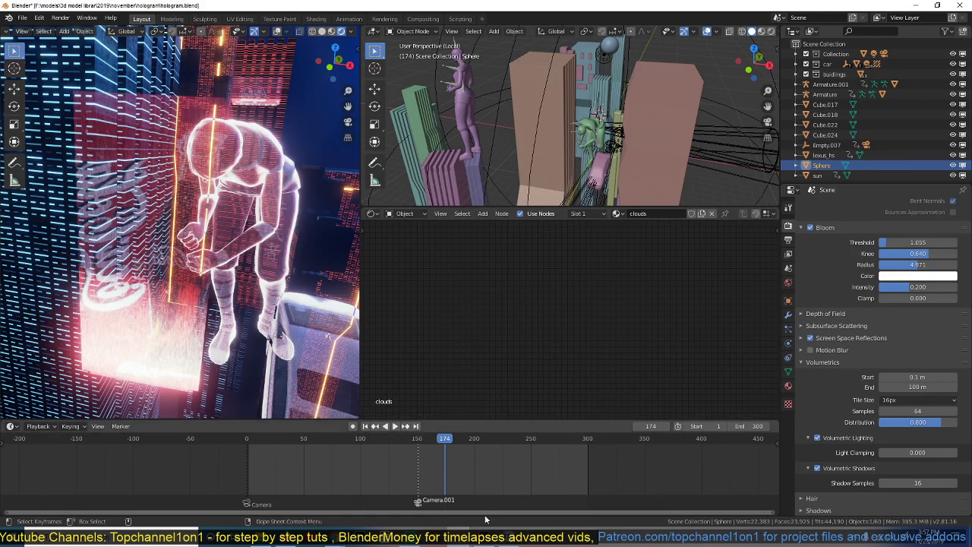
{"action": "mouse_move", "coordinate": [455, 541]}
{"action": "left_click", "coordinate": [482, 492]}
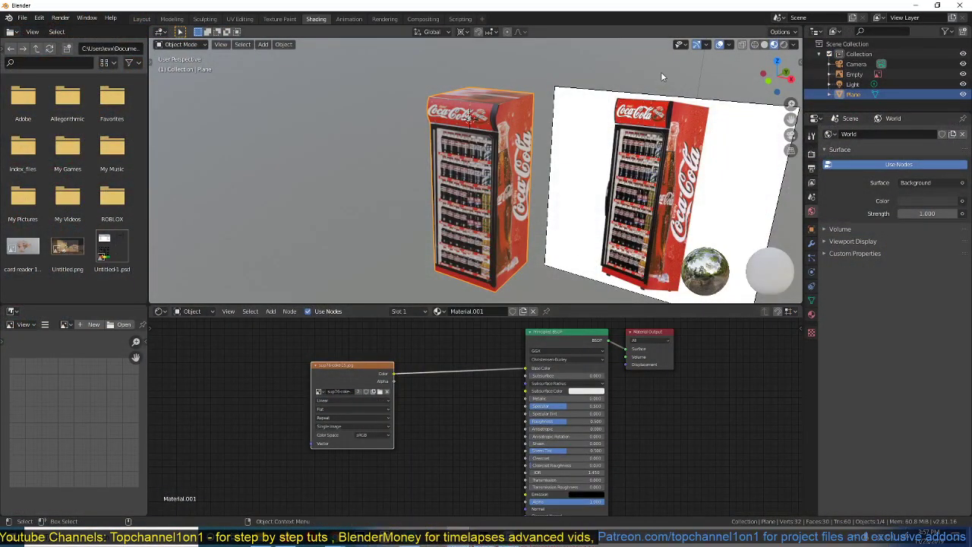
- Show the scene in Rendered shading and darken the world background colour to black
{"action": "left_click", "coordinate": [785, 45]}
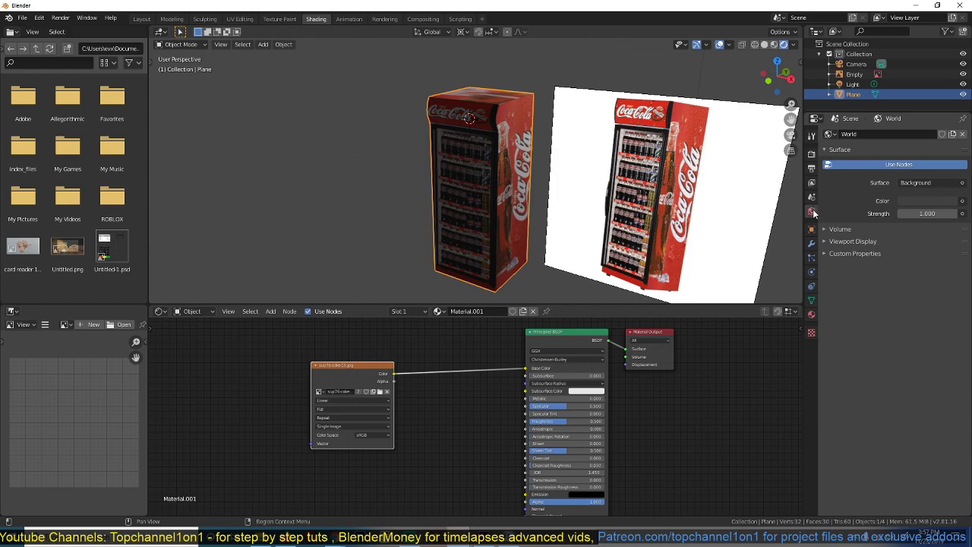
{"action": "left_click", "coordinate": [926, 201]}
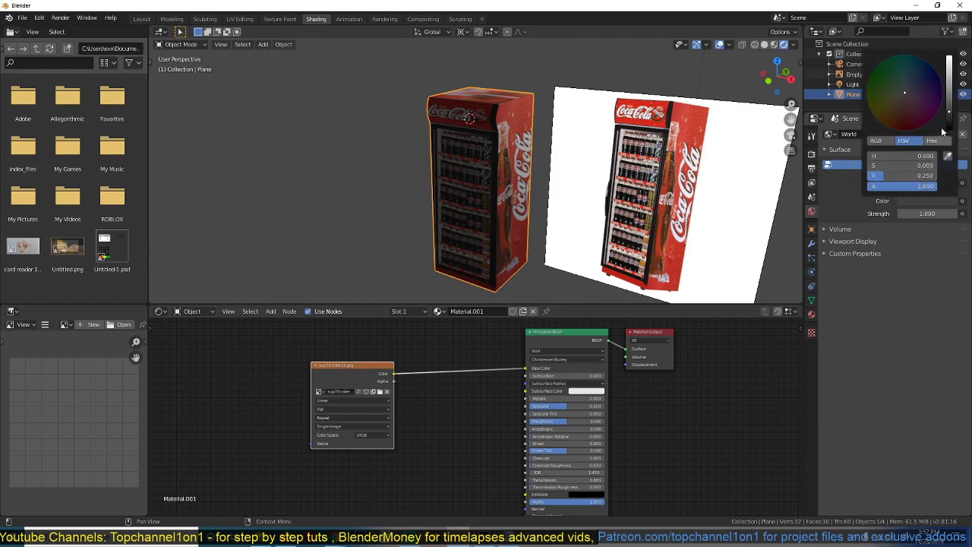
{"action": "left_click_drag", "start_coordinate": [949, 116], "coordinate": [949, 123]}
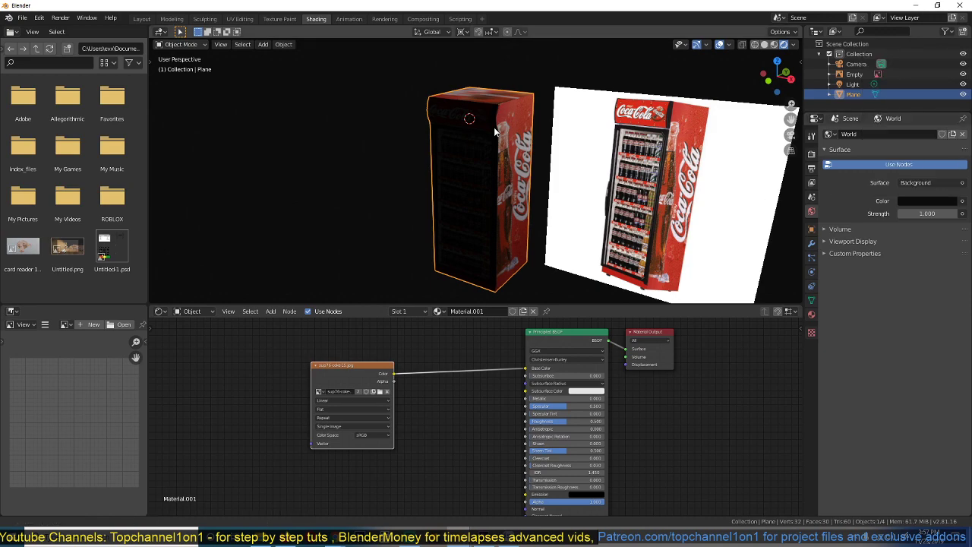
{"action": "middle_click_drag", "start_coordinate": [495, 127], "coordinate": [500, 121], "text": "shift"}
{"action": "middle_click_drag", "start_coordinate": [552, 420], "coordinate": [568, 414]}
- Move the Image Texture node farther from the Principled BSDF and delete the reference image empty from the scene
{"action": "left_click_drag", "start_coordinate": [366, 375], "coordinate": [269, 360]}
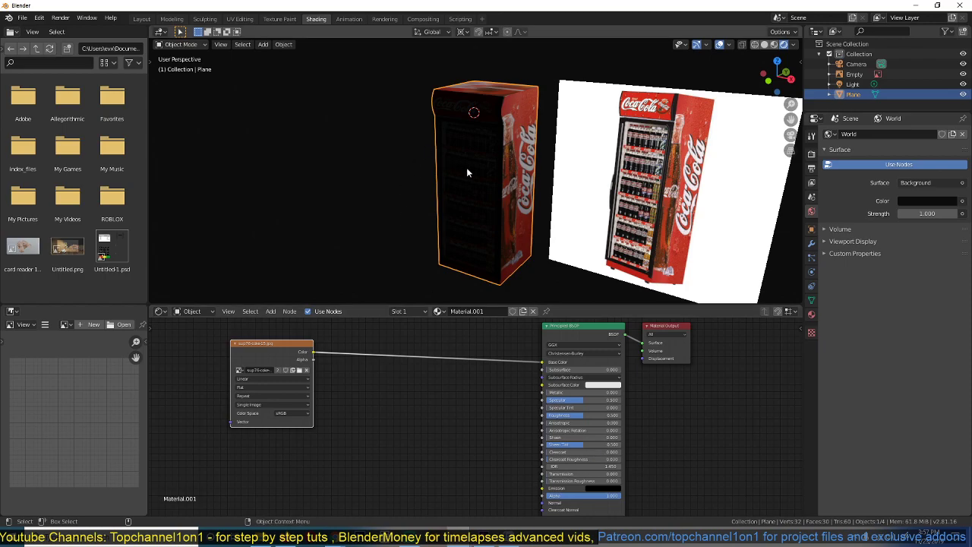
{"action": "left_click", "coordinate": [607, 168]}
{"action": "key", "text": "x"}
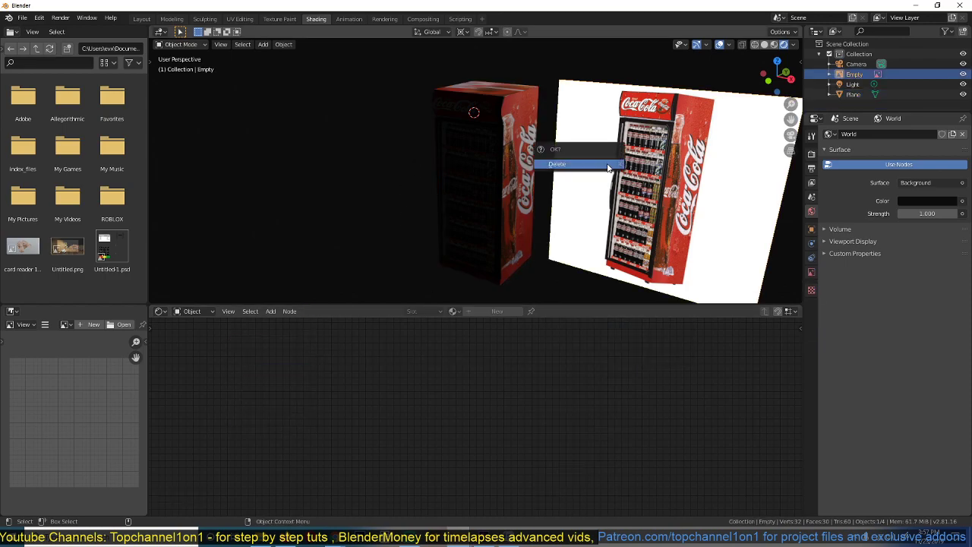
{"action": "left_click", "coordinate": [582, 162]}
- Reselect the fridge and widen the gap between its Image Texture node and the Principled BSDF to make room for new nodes
{"action": "left_click", "coordinate": [460, 167]}
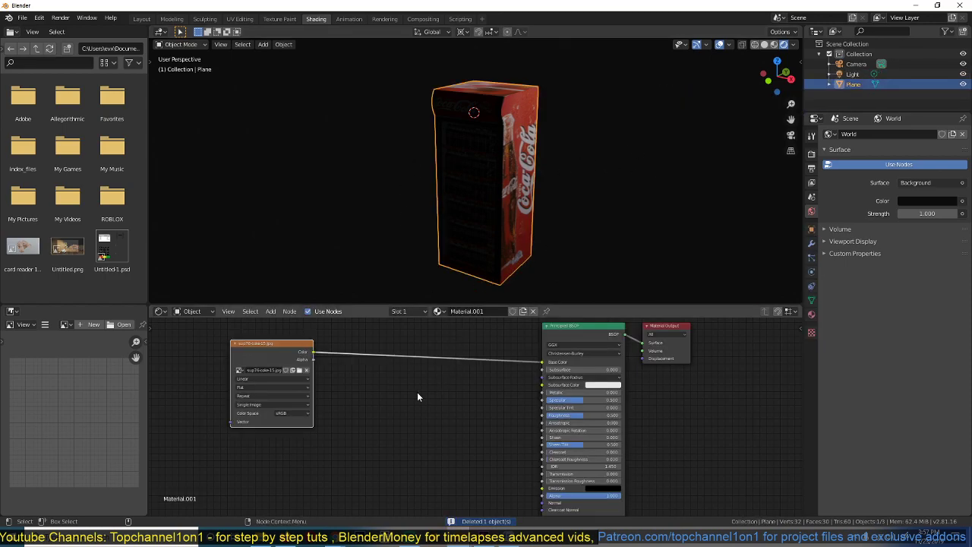
{"action": "scroll", "coordinate": [456, 392], "scroll_direction": "left", "scroll_amount": 5, "text": "ctrl"}
{"action": "left_click_drag", "start_coordinate": [397, 362], "coordinate": [209, 349]}
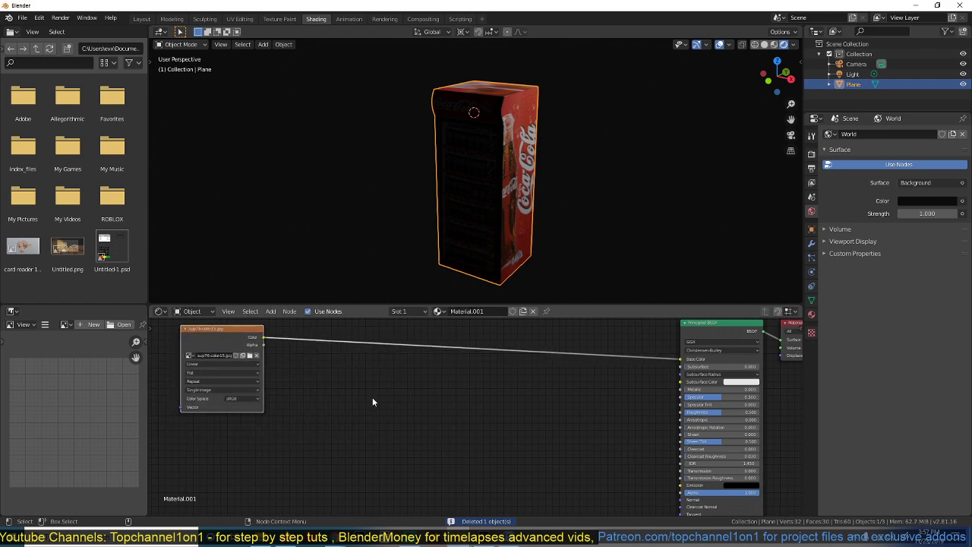
- Add a Layer Weight node between the Image Texture and Principled BSDF nodes, leaving it unconnected
{"action": "key", "text": "shift+a"}
{"action": "mouse_move", "coordinate": [372, 398]}
{"action": "key", "text": "Escape"}
{"action": "key", "text": "shift+a"}
{"action": "key", "text": "Escape"}
{"action": "key", "text": "shift+a"}
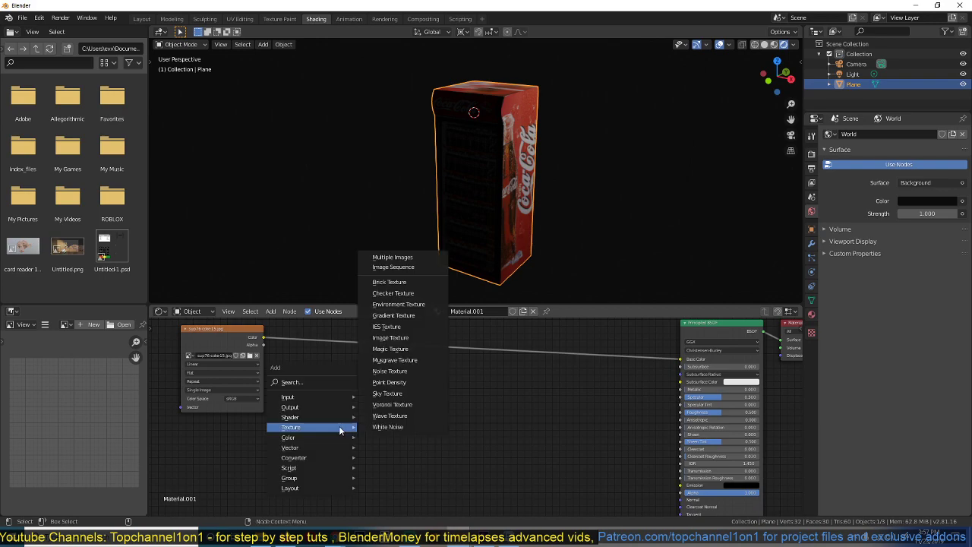
{"action": "mouse_move", "coordinate": [334, 396]}
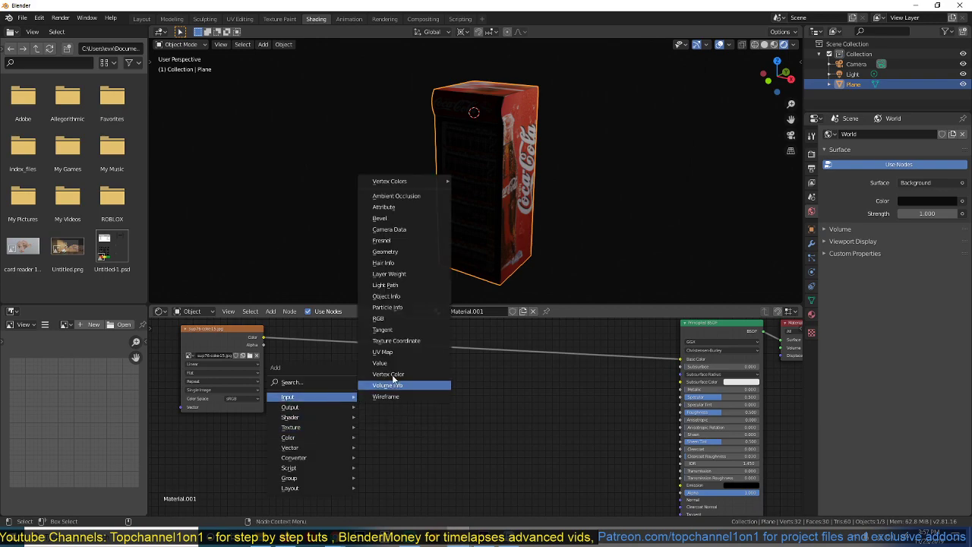
{"action": "left_click", "coordinate": [396, 275]}
{"action": "scroll", "coordinate": [396, 394], "scroll_direction": "up", "scroll_amount": 2}
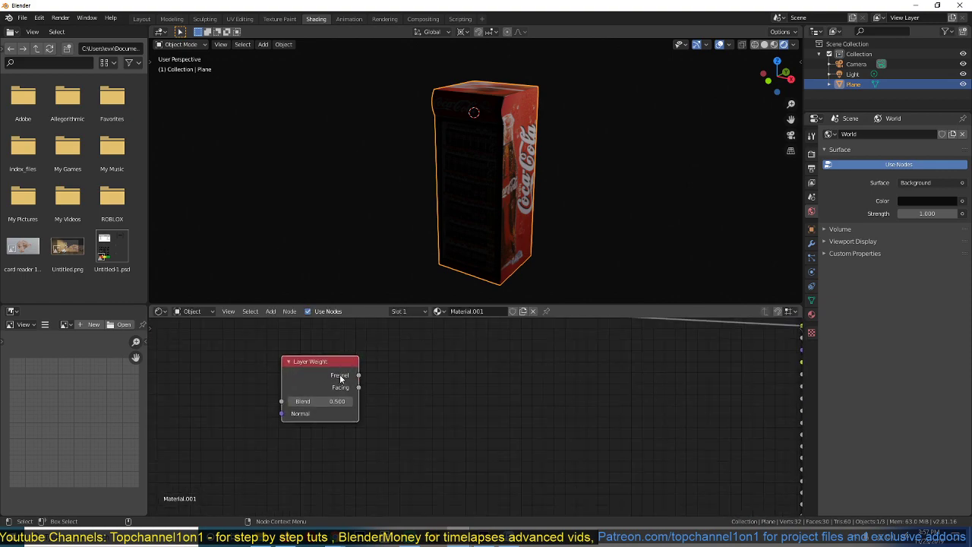
{"action": "scroll", "coordinate": [326, 367], "scroll_direction": "down", "scroll_amount": 3}
{"action": "scroll", "coordinate": [378, 393], "scroll_direction": "up", "scroll_amount": 2}
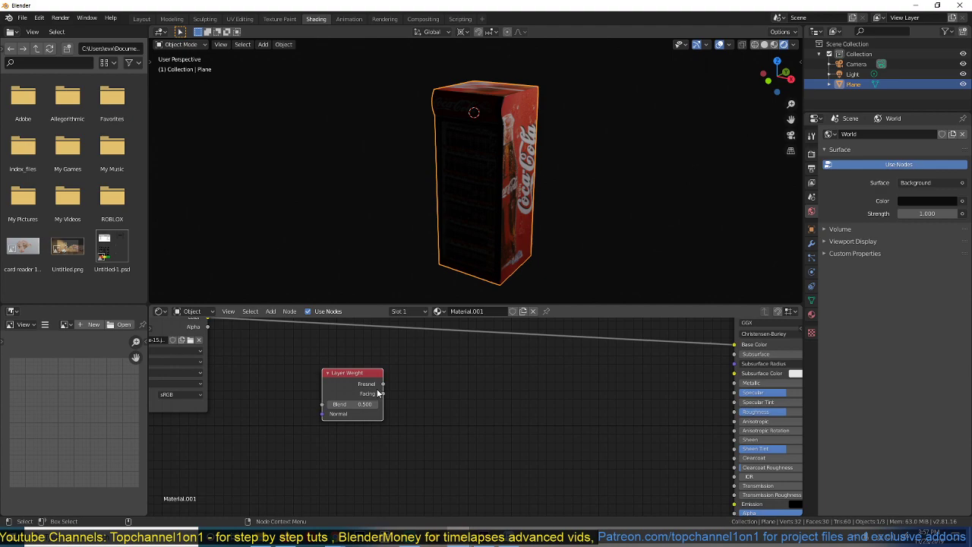
- Preview the Layer Weight node's Fresnel output and its Facing output on the fridge, comparing both from several angles
{"action": "left_click", "coordinate": [378, 392], "text": "ctrl+shift"}
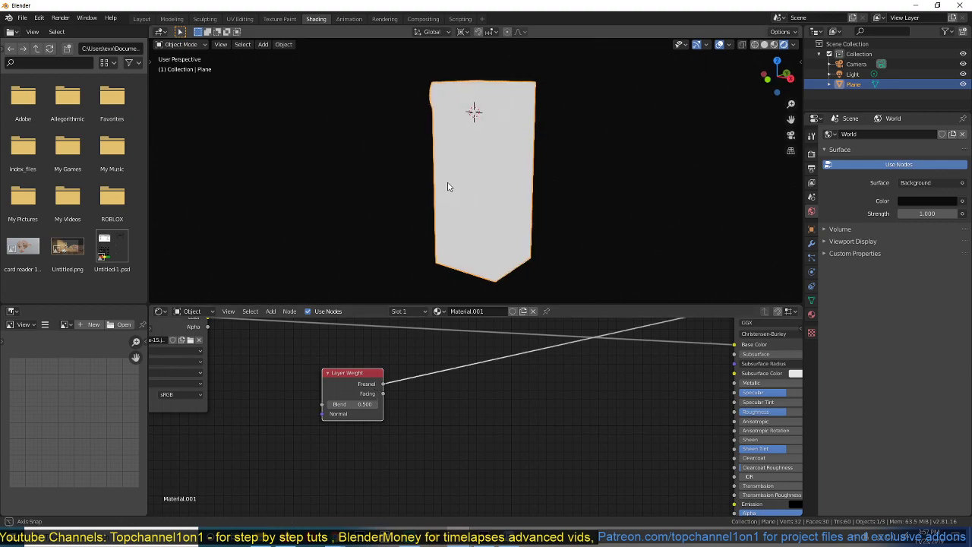
{"action": "middle_click_drag", "start_coordinate": [448, 183], "coordinate": [444, 216]}
{"action": "scroll", "coordinate": [447, 217], "scroll_direction": "up", "scroll_amount": 2}
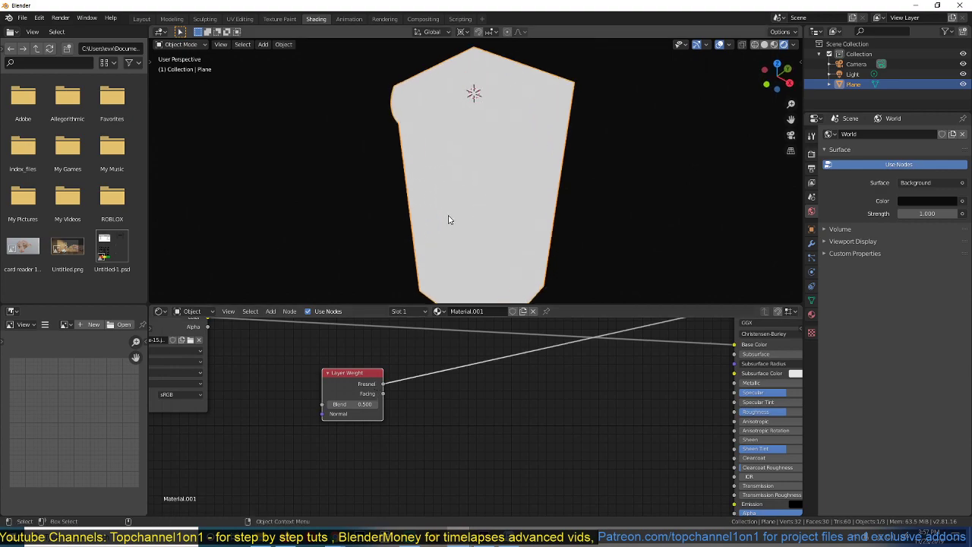
{"action": "left_click", "coordinate": [364, 396], "text": "ctrl+shift"}
{"action": "mouse_move", "coordinate": [442, 237]}
{"action": "middle_mouse_down"}
{"action": "mouse_move", "coordinate": [448, 146]}
{"action": "mouse_move", "coordinate": [433, 228]}
{"action": "middle_mouse_up"}
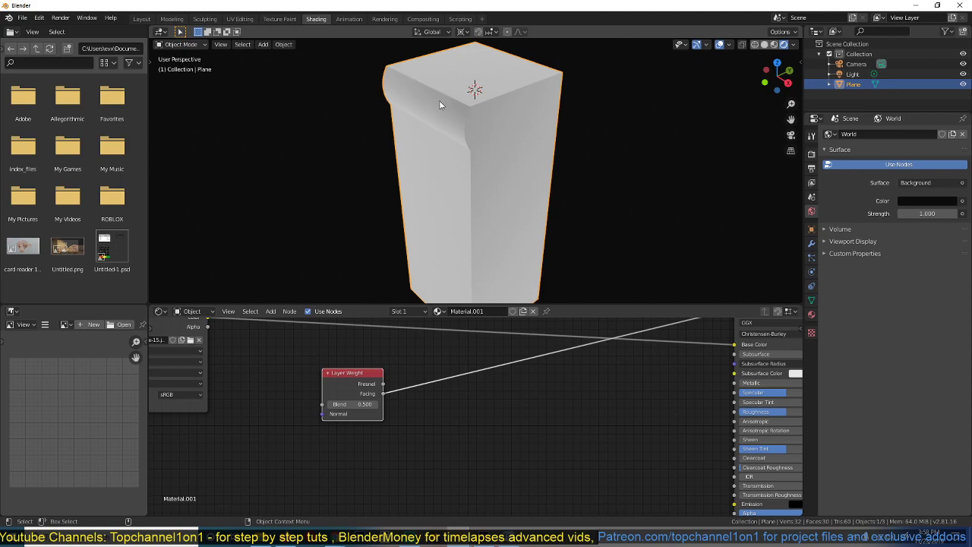
{"action": "mouse_move", "coordinate": [439, 104]}
{"action": "middle_mouse_down"}
{"action": "mouse_move", "coordinate": [409, 101]}
{"action": "mouse_move", "coordinate": [454, 92]}
{"action": "middle_mouse_up"}
{"action": "middle_click_drag", "start_coordinate": [461, 372], "coordinate": [431, 386]}
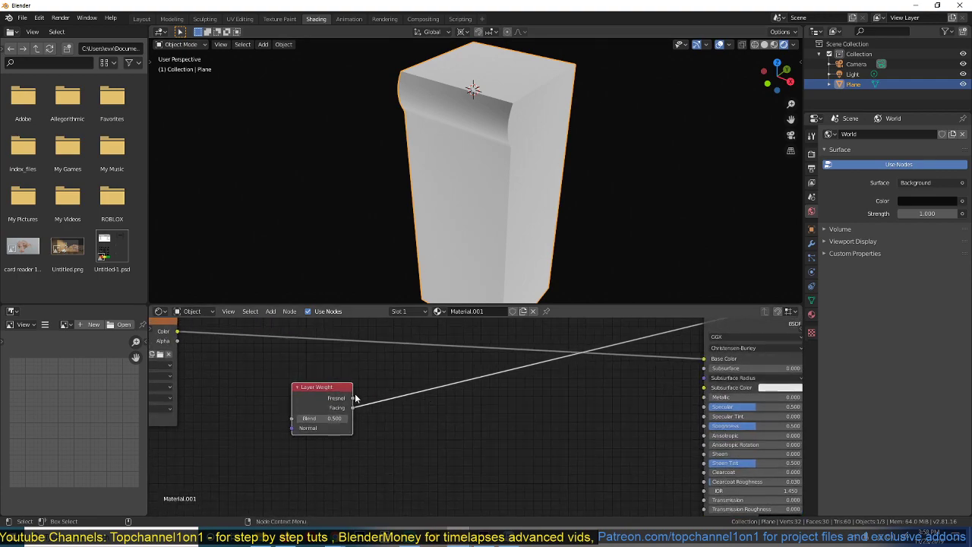
- Insert a ColorRamp node after the Layer Weight's Facing output, with its white stop at 0.577 and its black stop moved inward
{"action": "left_click_drag", "start_coordinate": [355, 397], "coordinate": [333, 398]}
{"action": "key", "text": "shift+a"}
{"action": "mouse_move", "coordinate": [399, 465]}
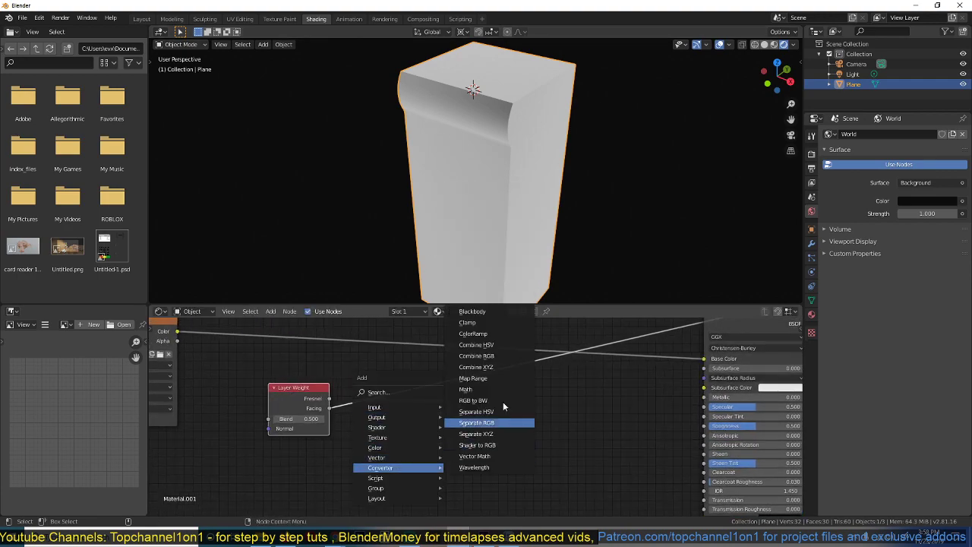
{"action": "left_click", "coordinate": [499, 334]}
{"action": "left_click", "coordinate": [428, 426]}
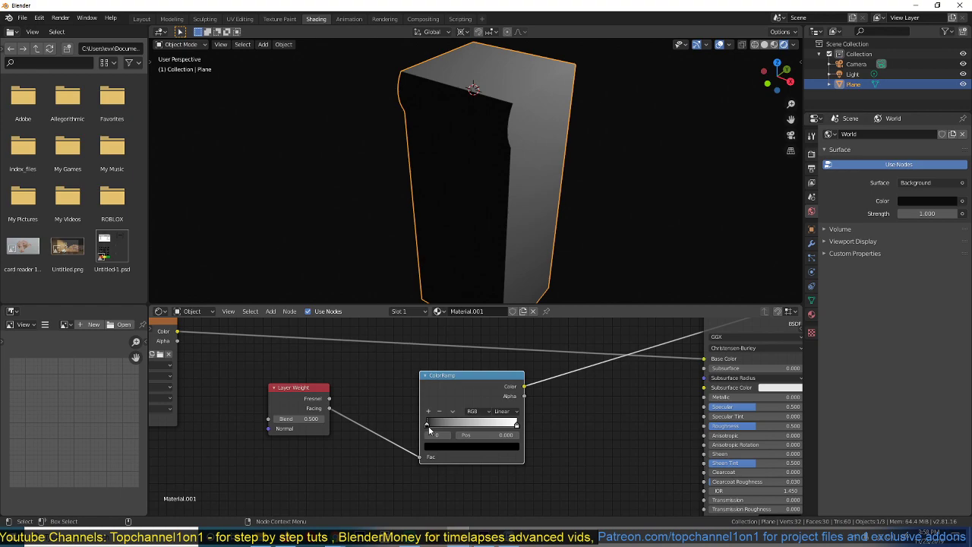
{"action": "left_click_drag", "start_coordinate": [517, 424], "coordinate": [483, 421]}
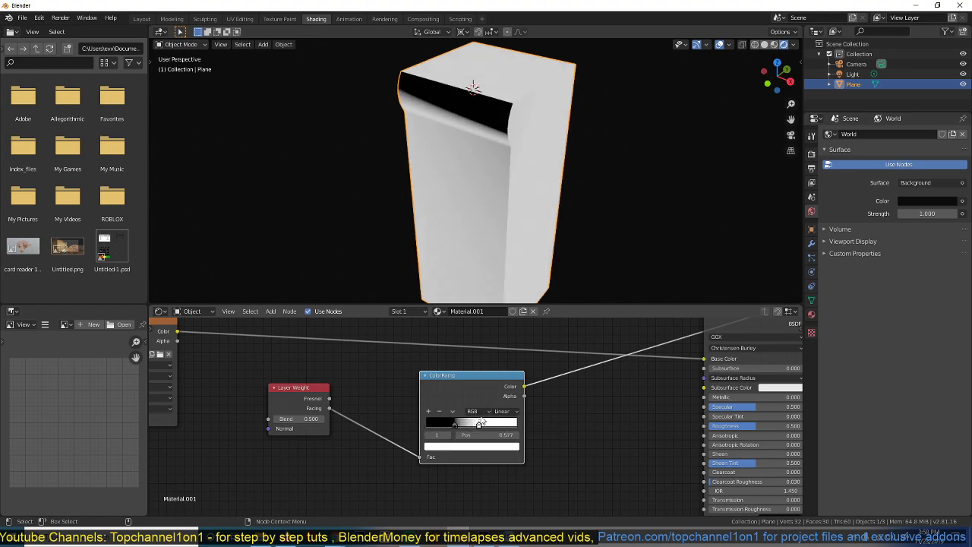
{"action": "middle_click_drag", "start_coordinate": [471, 227], "coordinate": [556, 142]}
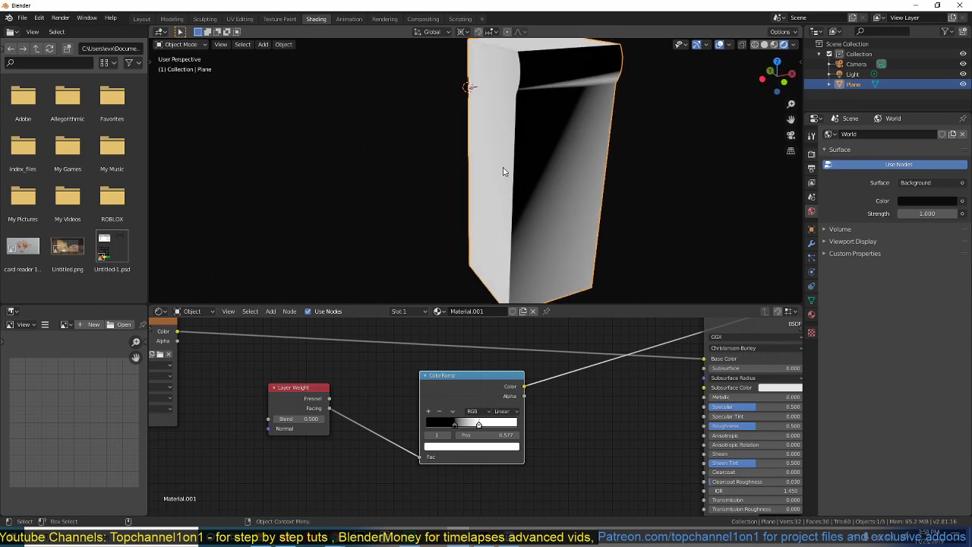
{"action": "middle_click_drag", "start_coordinate": [503, 171], "coordinate": [497, 170]}
- In Solid shading, add a Monkey mesh, enlarge it and move it along the X axis to stand beside the fridge
{"action": "left_click", "coordinate": [763, 45]}
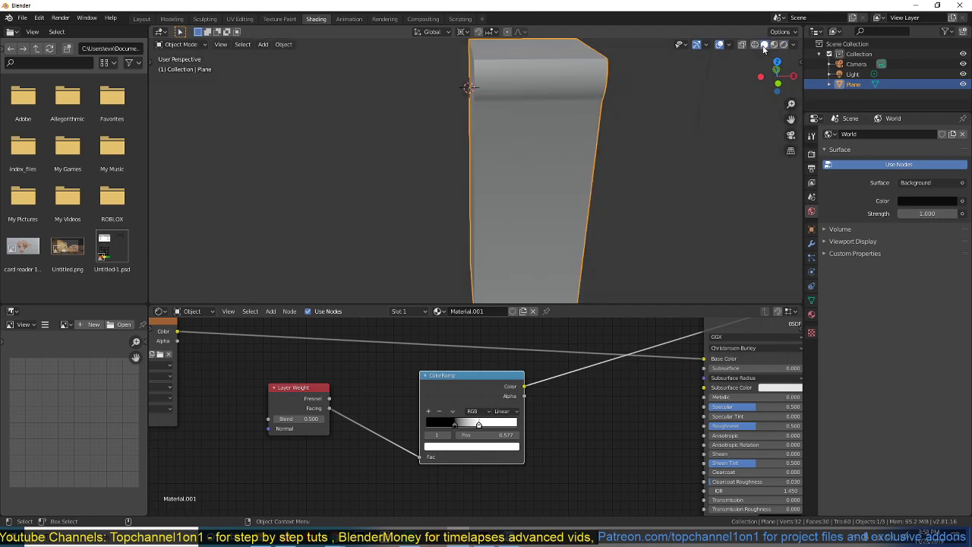
{"action": "scroll", "coordinate": [586, 141], "scroll_direction": "down", "scroll_amount": 3}
{"action": "key", "text": "shift+a"}
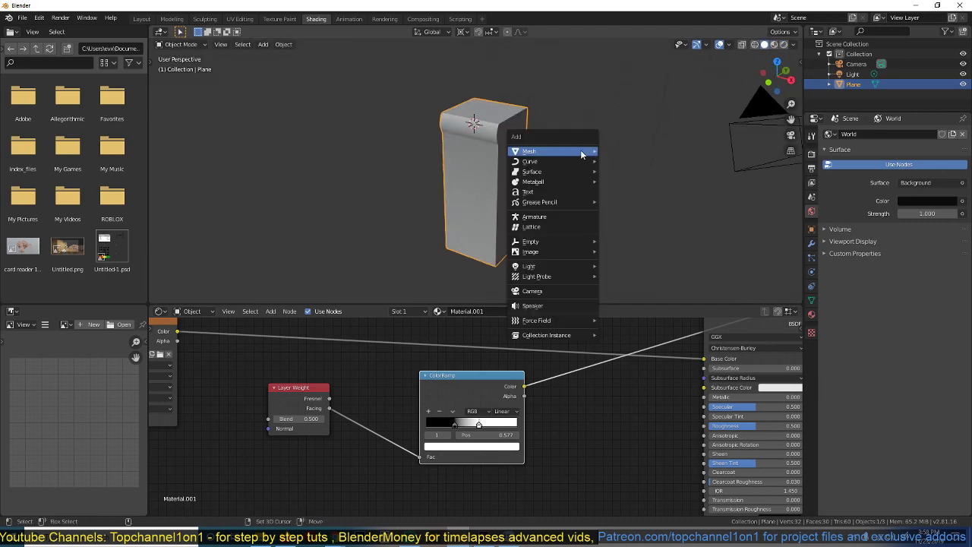
{"action": "mouse_move", "coordinate": [562, 151]}
{"action": "left_click", "coordinate": [628, 243]}
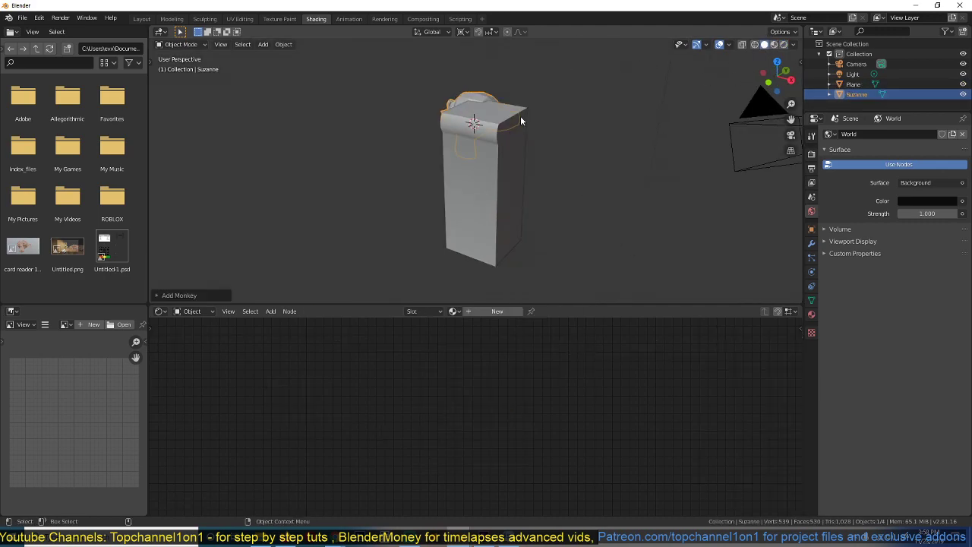
{"action": "key", "text": "s"}
{"action": "left_click", "coordinate": [603, 158]}
{"action": "key", "text": "g"}
{"action": "key", "text": "x"}
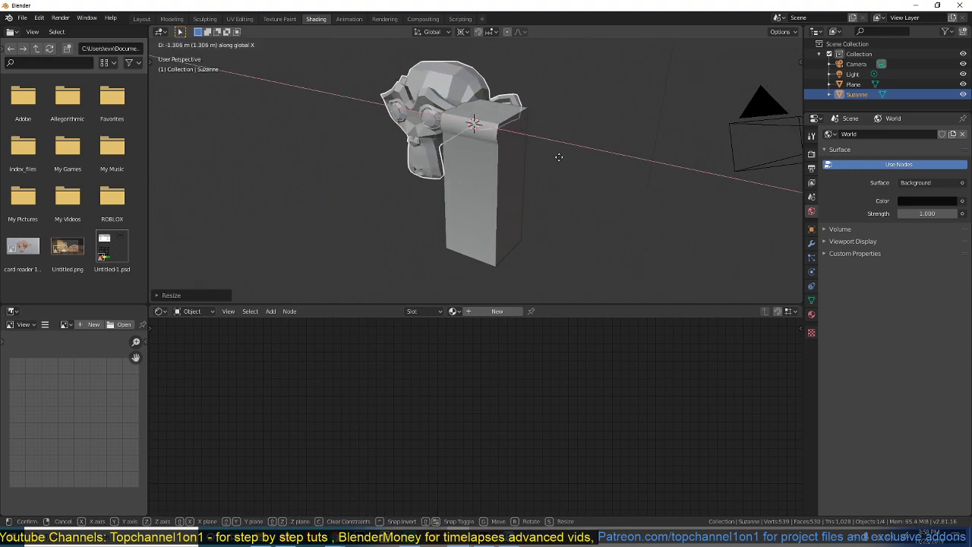
{"action": "left_click", "coordinate": [511, 152]}
- Smooth the monkey head with a level 2 Subdivision Surface
{"action": "middle_click_drag", "start_coordinate": [511, 152], "coordinate": [442, 146]}
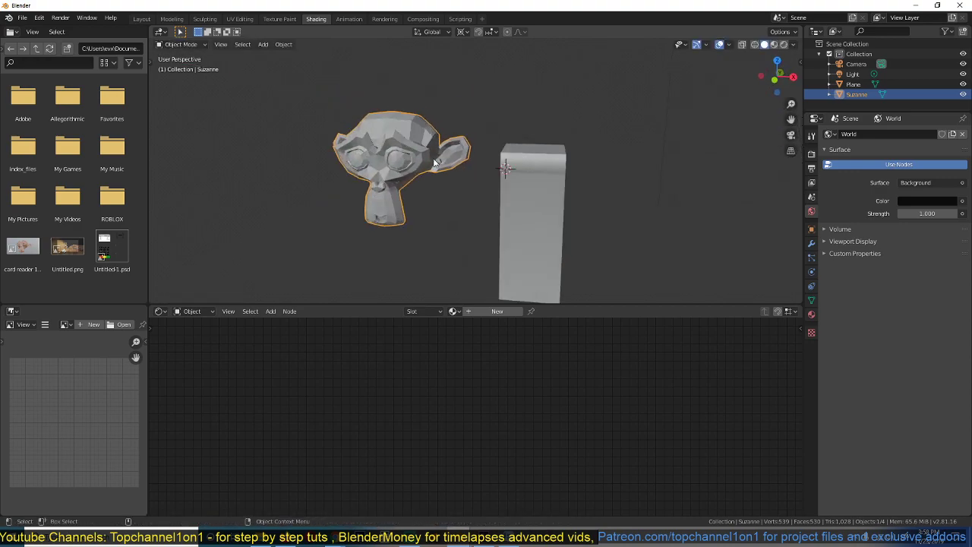
{"action": "key", "text": "ctrl+2"}
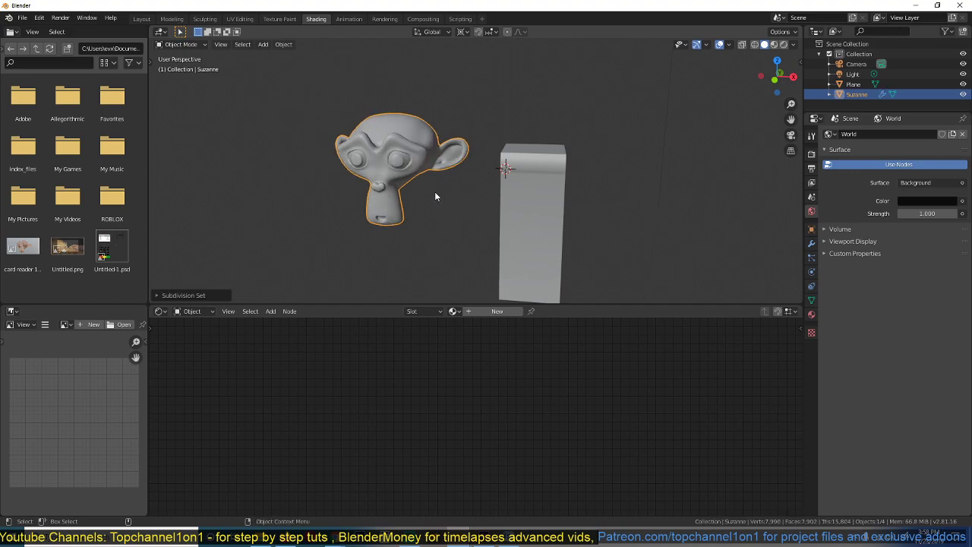
{"action": "middle_click_drag", "start_coordinate": [407, 146], "coordinate": [407, 161]}
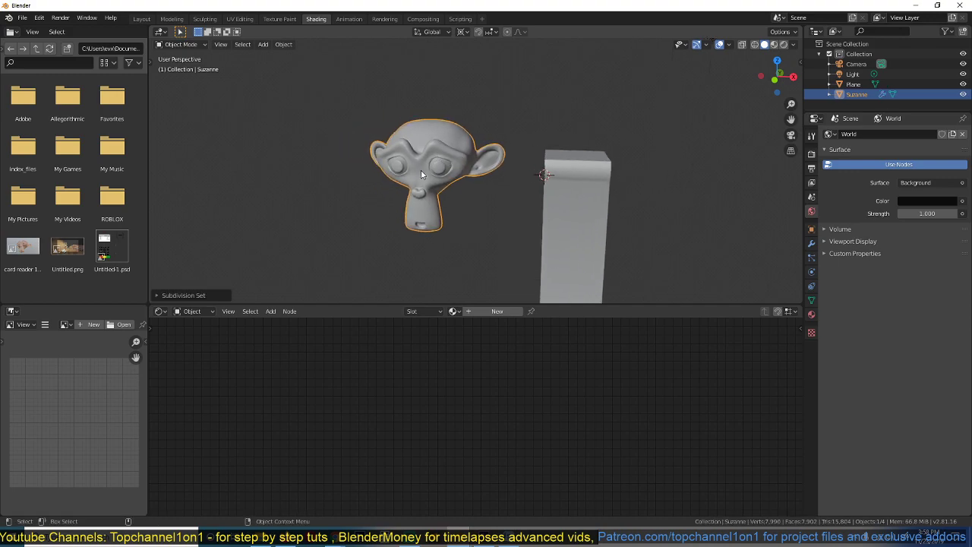
- Link the fridge's material to the monkey head and show both objects in Material Preview shading
{"action": "left_click", "coordinate": [555, 219], "text": "shift"}
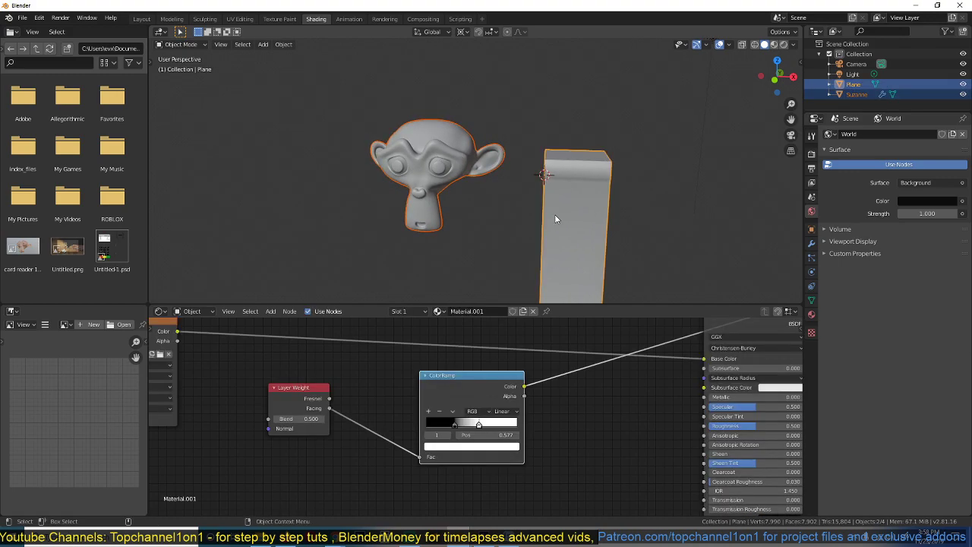
{"action": "key", "text": "ctrl+l"}
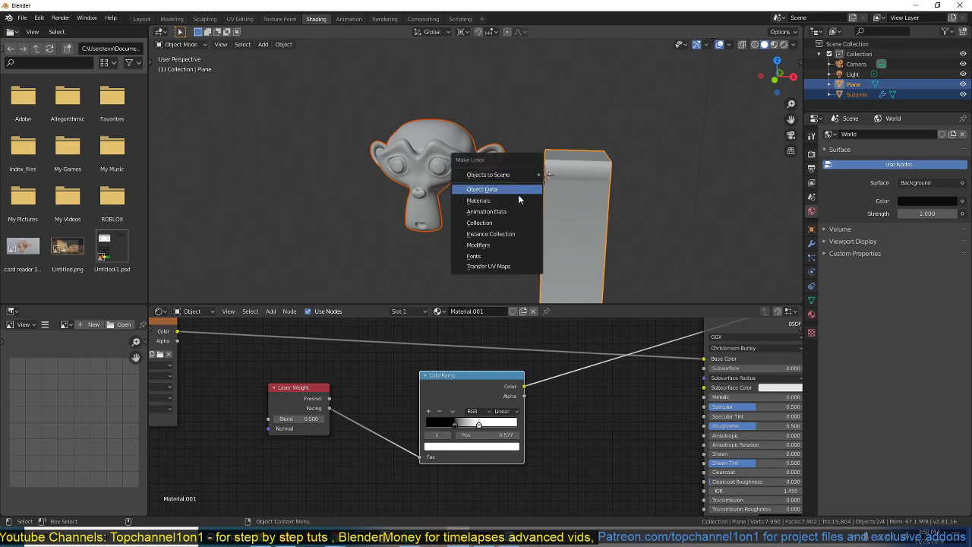
{"action": "left_click", "coordinate": [513, 199]}
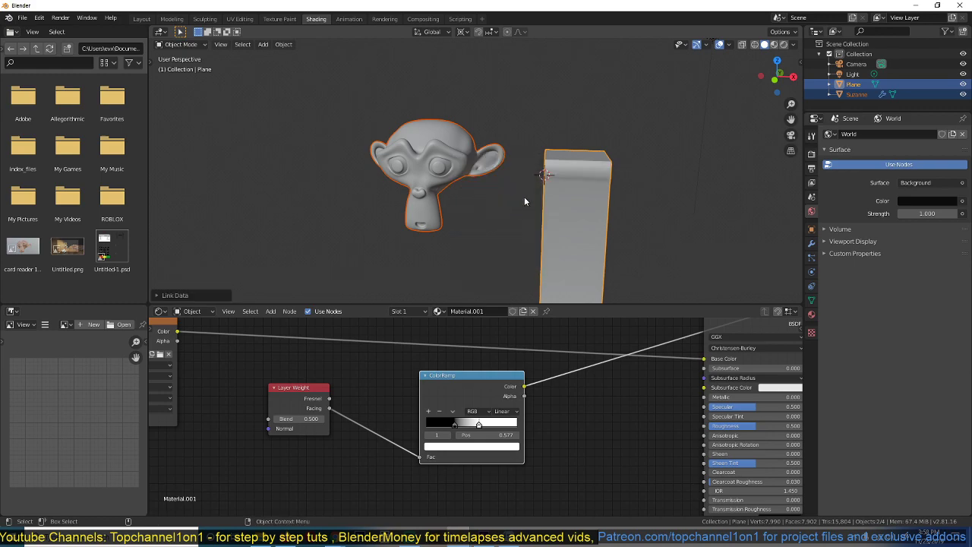
{"action": "key", "text": "alt+a"}
{"action": "left_click", "coordinate": [773, 45]}
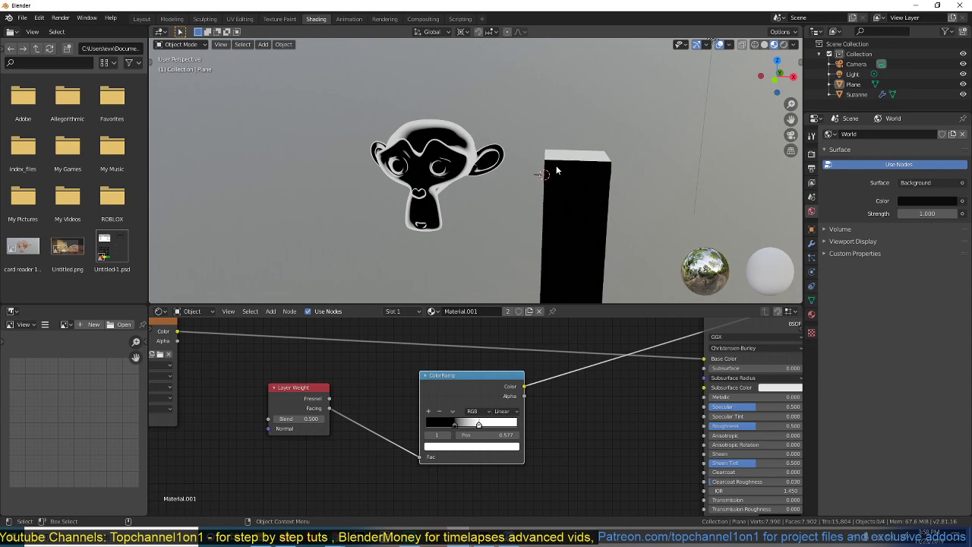
- Reselect the fridge, move the ColorRamp node closer to the Layer Weight node and set its white stop's position to 0.482
{"action": "left_click", "coordinate": [556, 170]}
{"action": "mouse_move", "coordinate": [555, 170]}
{"action": "middle_mouse_down"}
{"action": "mouse_move", "coordinate": [493, 174]}
{"action": "mouse_move", "coordinate": [552, 174]}
{"action": "middle_mouse_up"}
{"action": "middle_click_drag", "start_coordinate": [446, 412], "coordinate": [470, 397]}
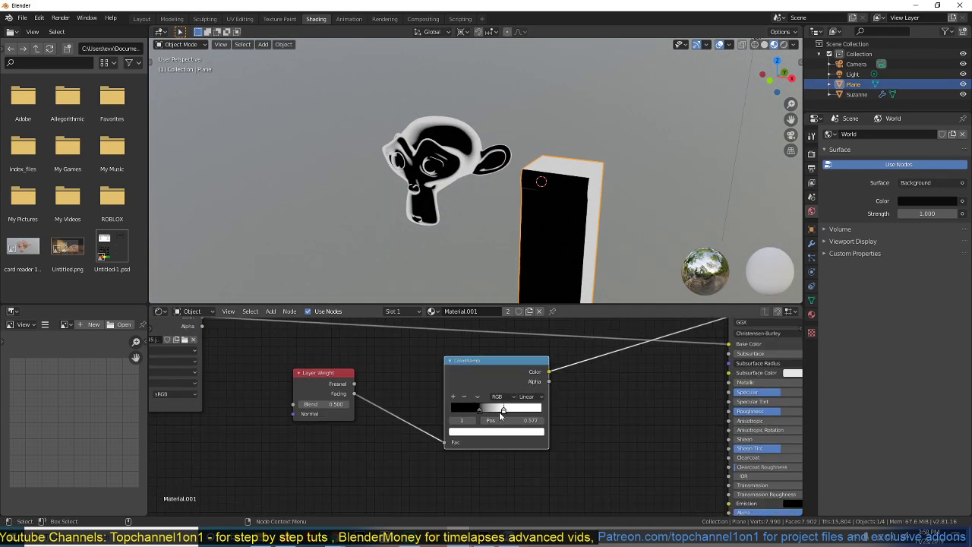
{"action": "key", "text": "g"}
{"action": "left_click", "coordinate": [481, 414]}
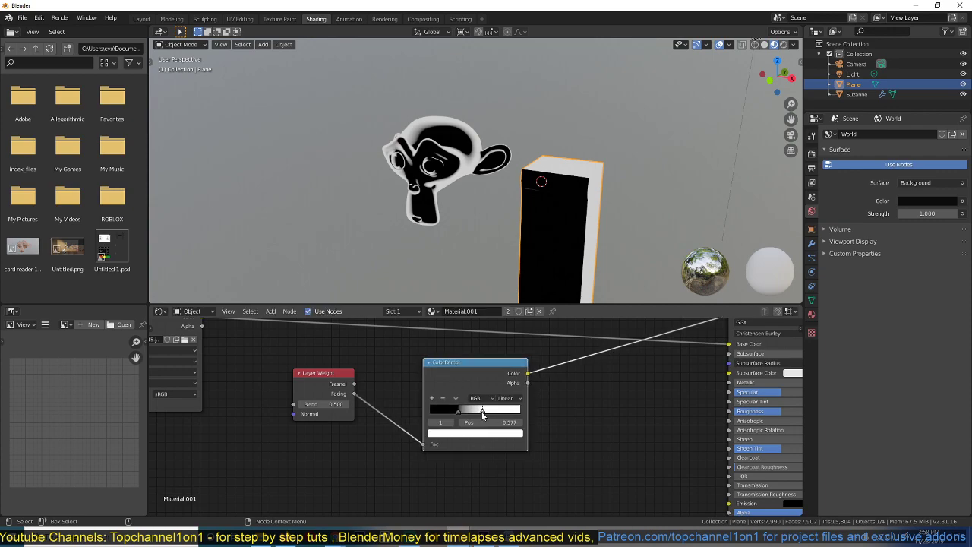
{"action": "left_click_drag", "start_coordinate": [481, 415], "coordinate": [474, 415]}
- Add a Bevel modifier to the fridge with a width of 0.104 m
{"action": "left_click", "coordinate": [811, 242]}
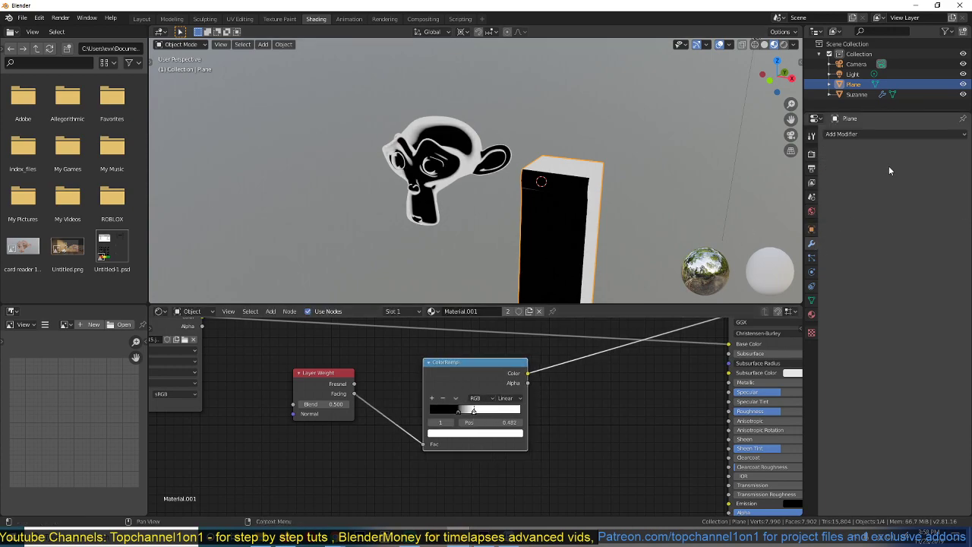
{"action": "left_click", "coordinate": [897, 134]}
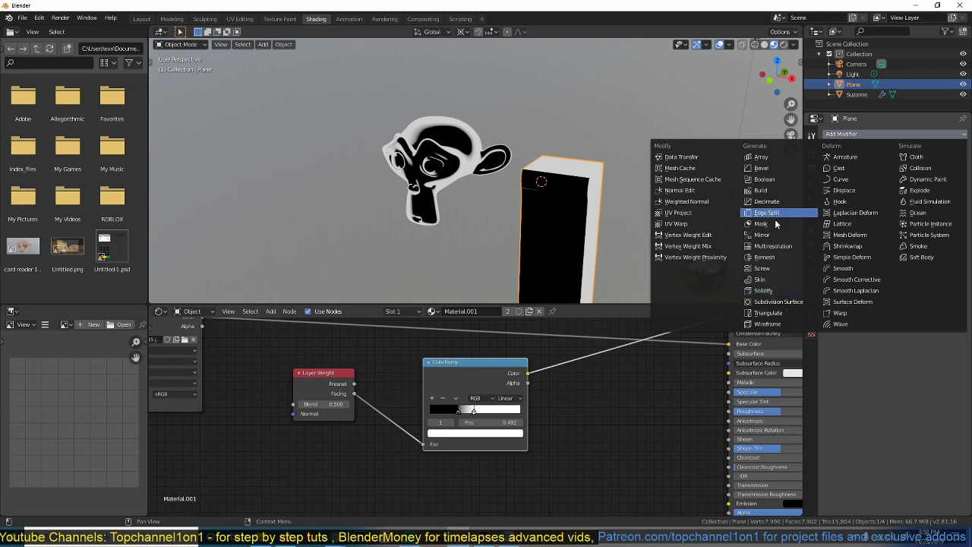
{"action": "left_click", "coordinate": [780, 171]}
{"action": "scroll", "coordinate": [686, 202], "scroll_direction": "up", "scroll_amount": 2}
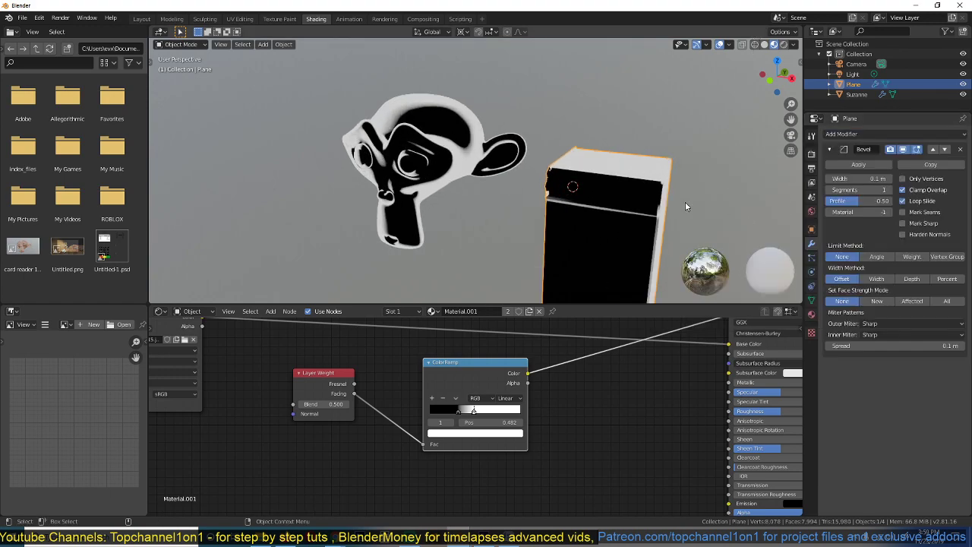
{"action": "middle_click_drag", "start_coordinate": [685, 203], "coordinate": [670, 191]}
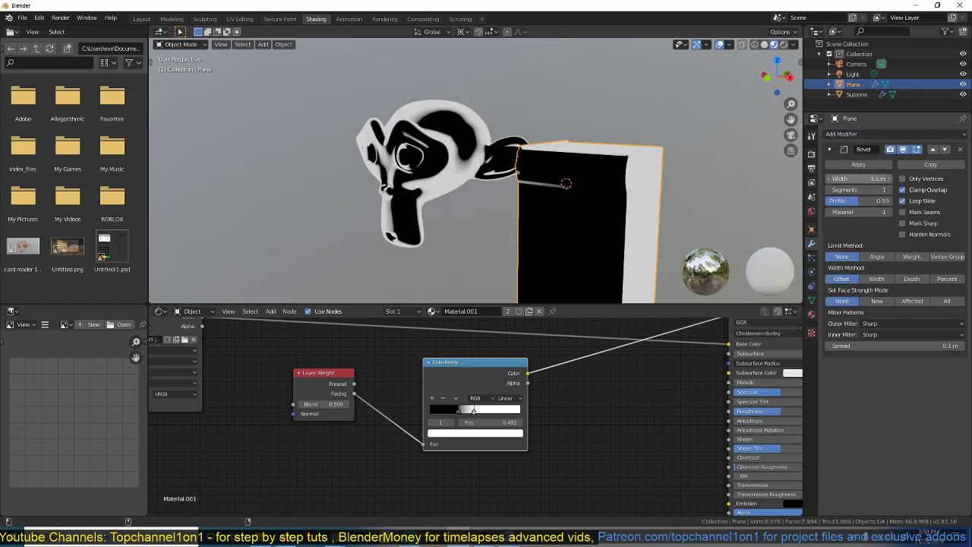
{"action": "left_click_drag", "start_coordinate": [864, 180], "coordinate": [869, 181]}
- Select all of the fridge's geometry in Edit Mode, return to Object Mode and inspect the beveled edges
{"action": "key", "text": "Tab"}
{"action": "key", "text": "a"}
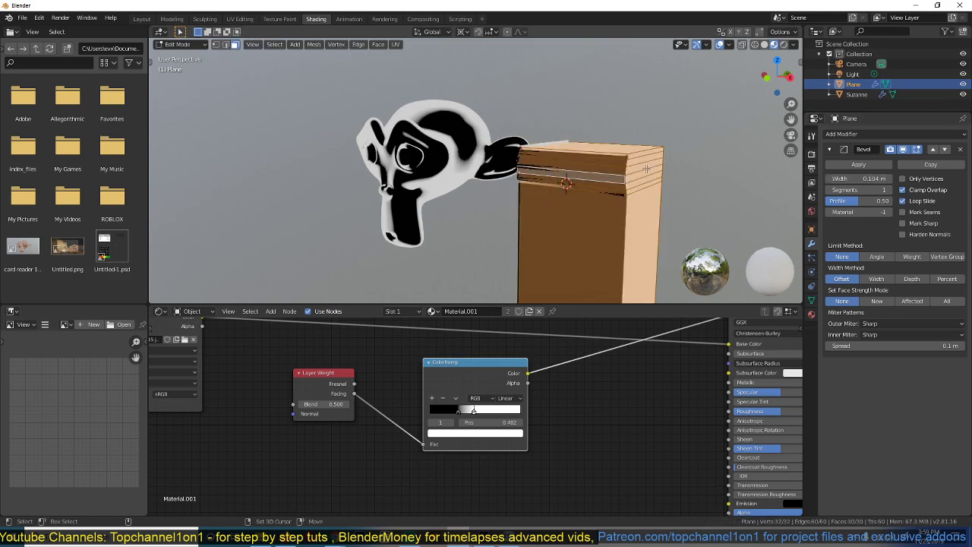
{"action": "key", "text": "Tab"}
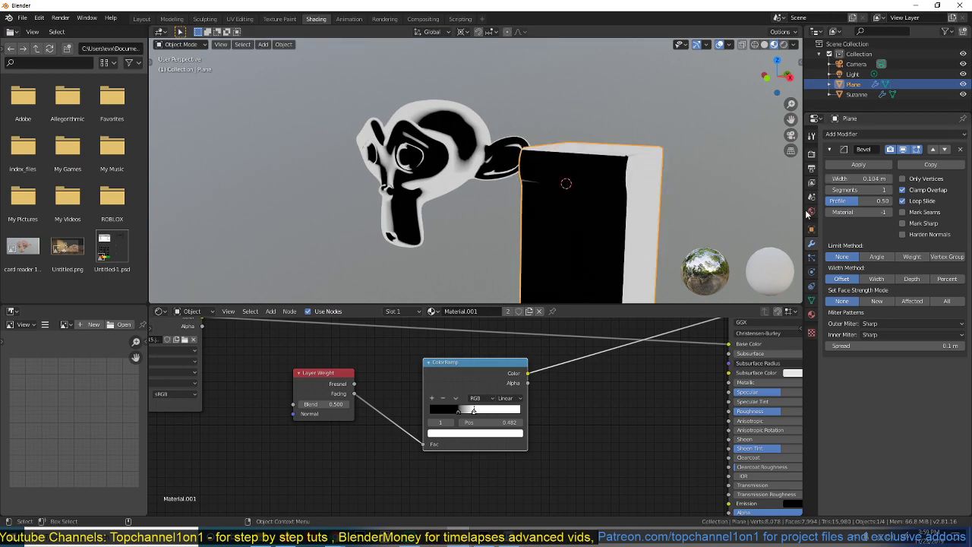
{"action": "scroll", "coordinate": [651, 201], "scroll_direction": "up", "scroll_amount": 2}
{"action": "scroll", "coordinate": [607, 204], "scroll_direction": "down", "scroll_amount": 3}
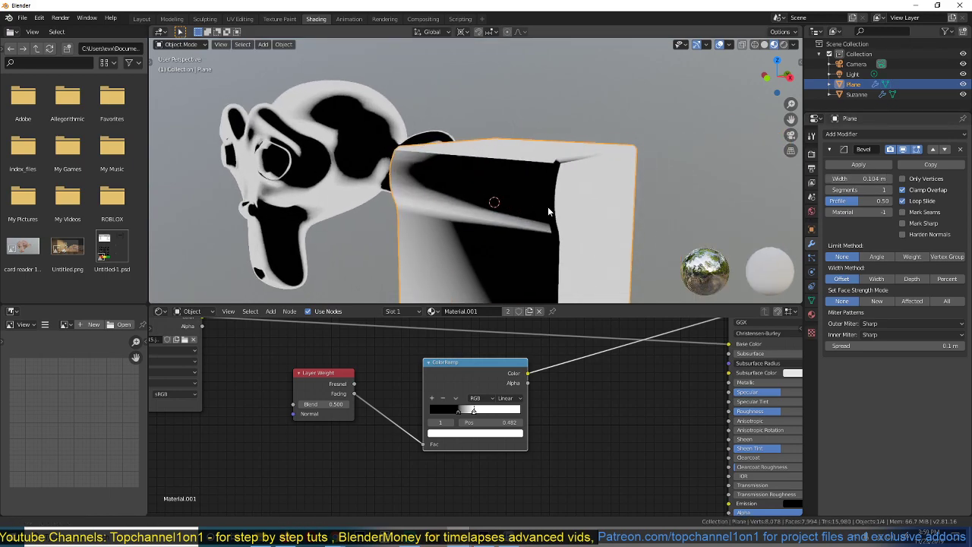
- In Solid shading, set the fridge's bevel width to 0.019 m and its segments to 4
{"action": "left_click", "coordinate": [764, 44]}
{"action": "scroll", "coordinate": [595, 179], "scroll_direction": "up", "scroll_amount": 2}
{"action": "scroll", "coordinate": [607, 177], "scroll_direction": "down", "scroll_amount": 2}
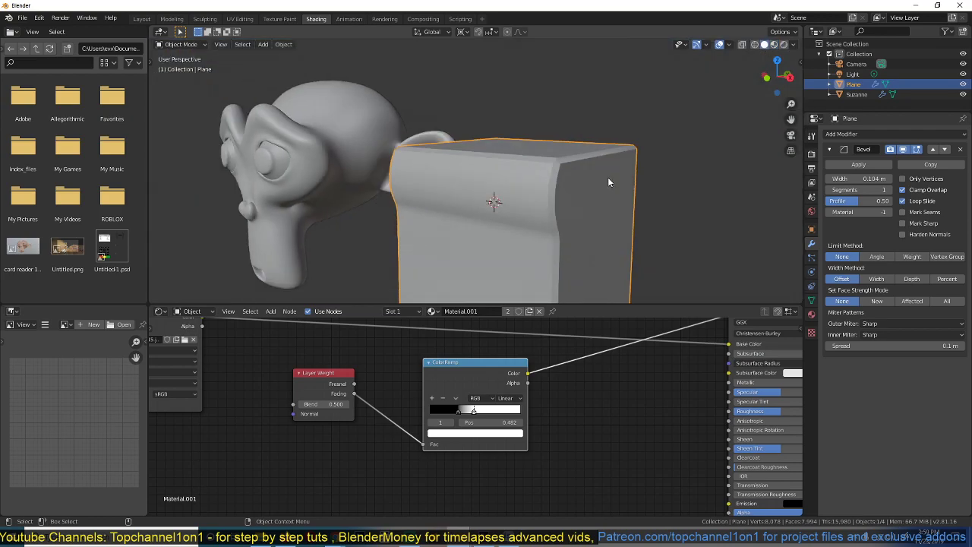
{"action": "left_click_drag", "start_coordinate": [857, 179], "coordinate": [843, 178]}
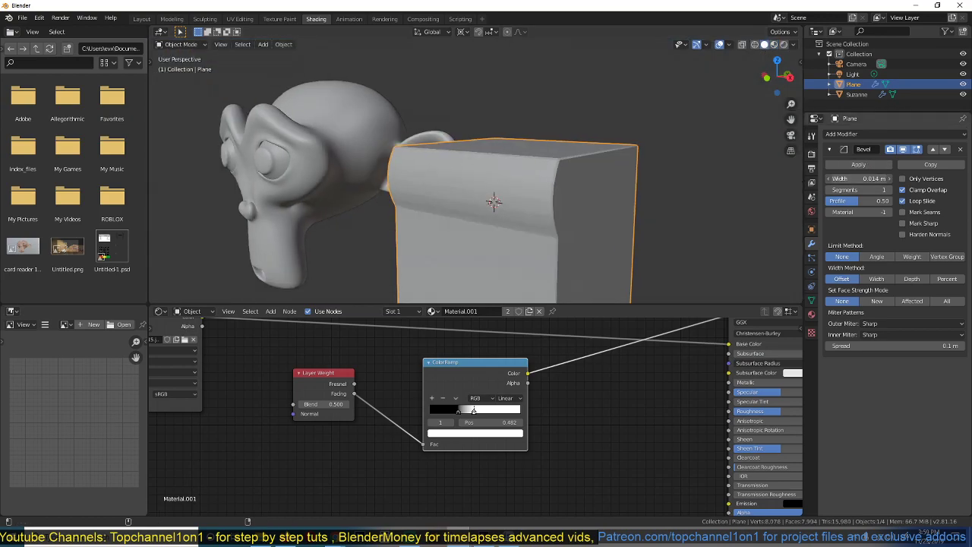
{"action": "left_click", "coordinate": [889, 189]}
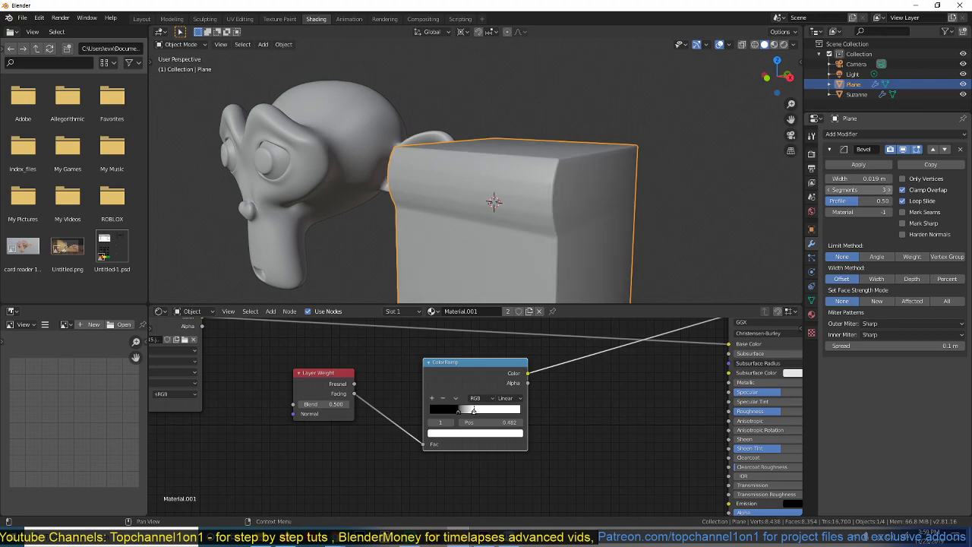
{"action": "left_click", "coordinate": [908, 190]}
- Turn on Harden Normals for the fridge's bevel and set its limit method to Angle
{"action": "left_click", "coordinate": [904, 235]}
{"action": "left_click", "coordinate": [649, 202]}
{"action": "middle_click_drag", "start_coordinate": [648, 203], "coordinate": [662, 153]}
{"action": "left_click", "coordinate": [891, 256]}
{"action": "middle_click_drag", "start_coordinate": [551, 192], "coordinate": [586, 202]}
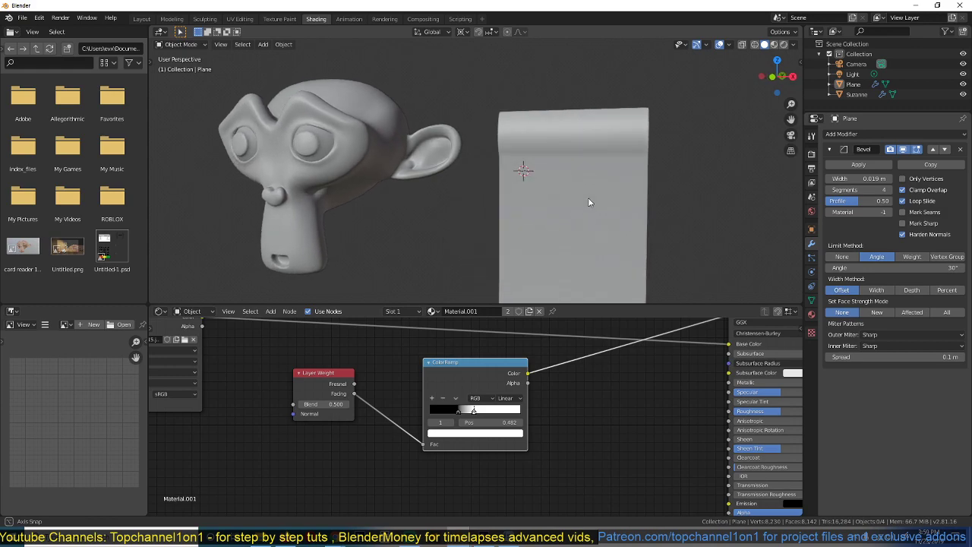
- In Rendered shading, thin the rim effect by moving the ColorRamp's black stop to 0.592 and its white stop nearer the ramp's end
{"action": "left_click", "coordinate": [782, 44]}
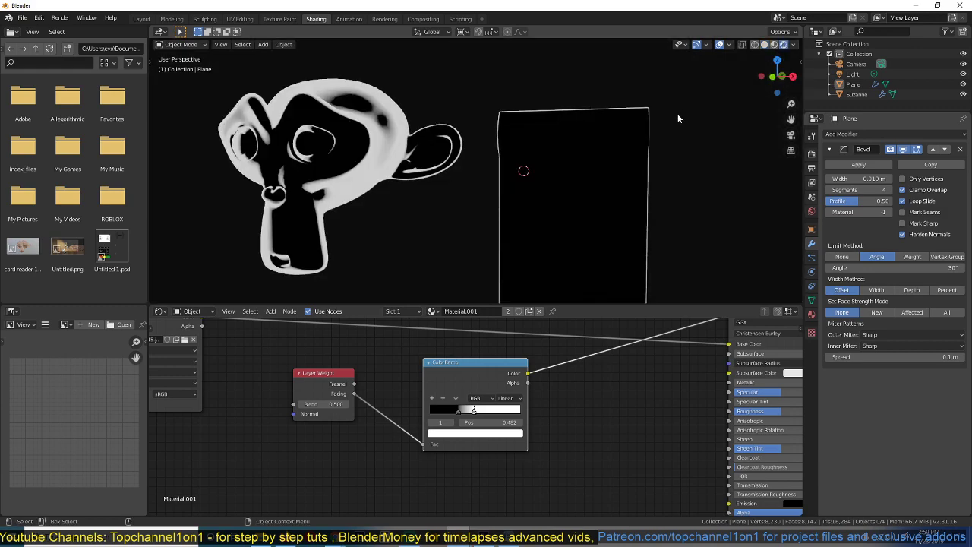
{"action": "mouse_move", "coordinate": [677, 113]}
{"action": "middle_mouse_down"}
{"action": "mouse_move", "coordinate": [644, 128]}
{"action": "mouse_move", "coordinate": [622, 154]}
{"action": "mouse_move", "coordinate": [653, 143]}
{"action": "mouse_move", "coordinate": [660, 176]}
{"action": "mouse_move", "coordinate": [703, 165]}
{"action": "mouse_move", "coordinate": [660, 177]}
{"action": "mouse_move", "coordinate": [581, 159]}
{"action": "mouse_move", "coordinate": [565, 175]}
{"action": "middle_mouse_up"}
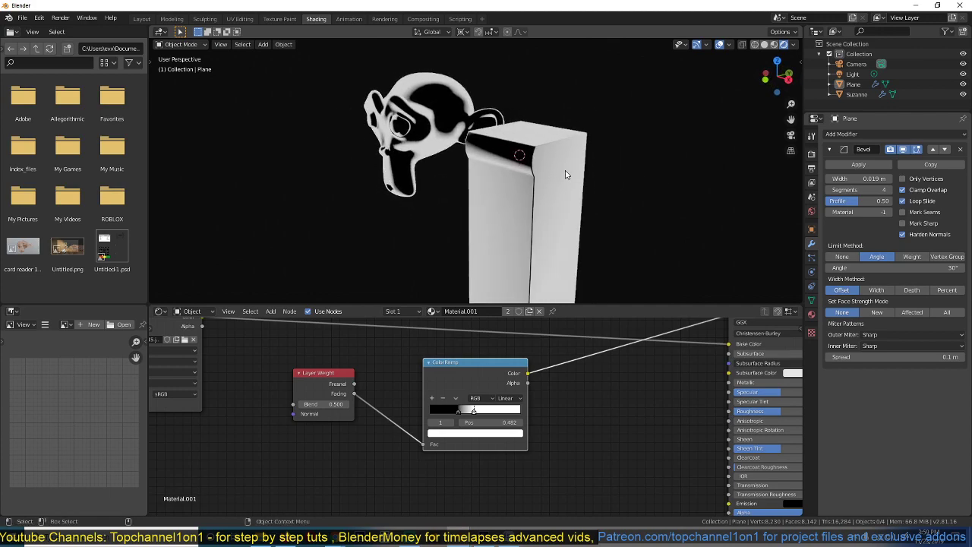
{"action": "middle_click_drag", "start_coordinate": [539, 238], "coordinate": [479, 225]}
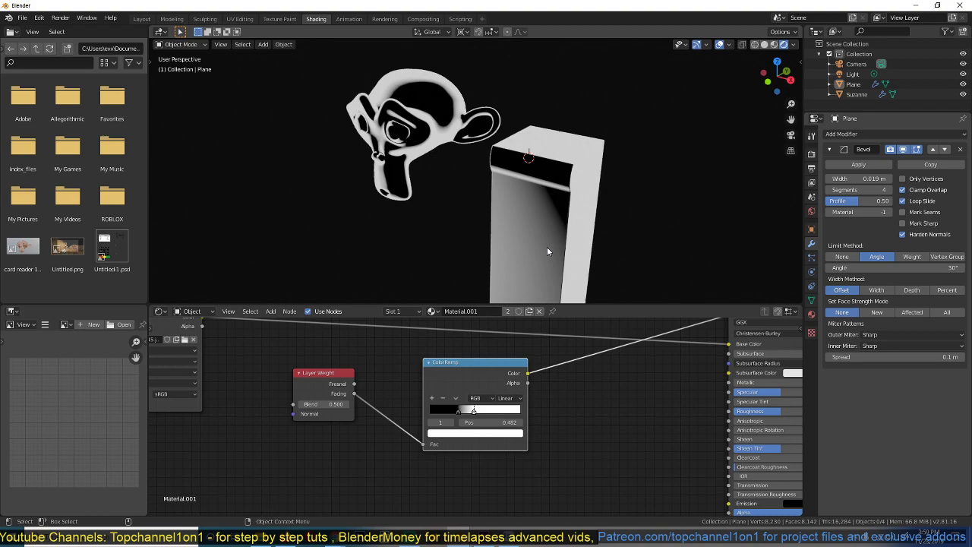
{"action": "middle_click_drag", "start_coordinate": [534, 369], "coordinate": [456, 382]}
{"action": "scroll", "coordinate": [457, 385], "scroll_direction": "down", "scroll_amount": 3}
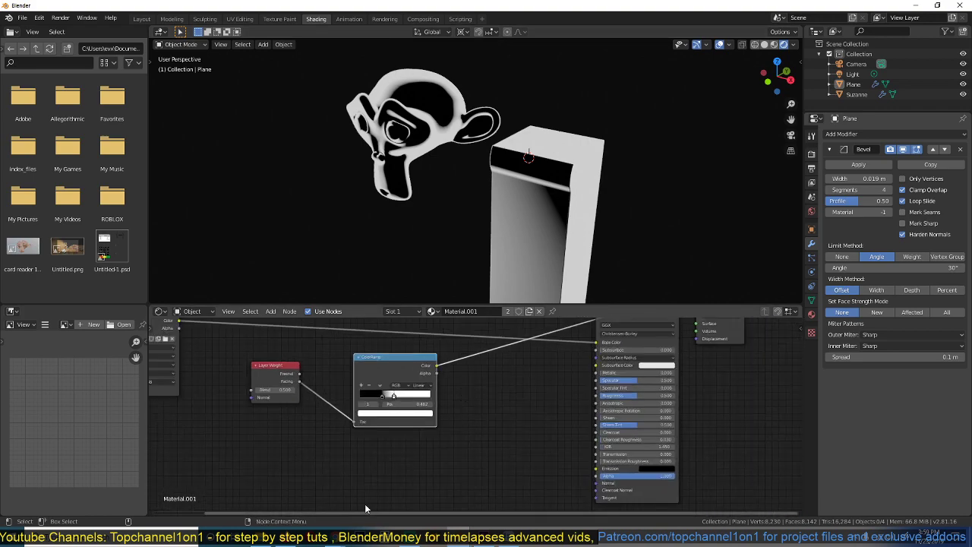
{"action": "middle_click_drag", "start_coordinate": [455, 243], "coordinate": [539, 187]}
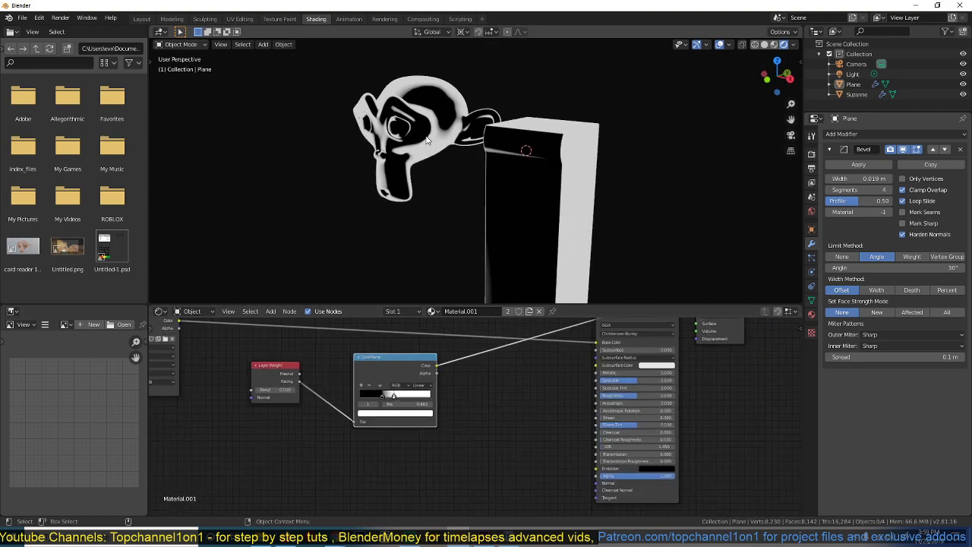
{"action": "scroll", "coordinate": [469, 425], "scroll_direction": "up", "scroll_amount": 2}
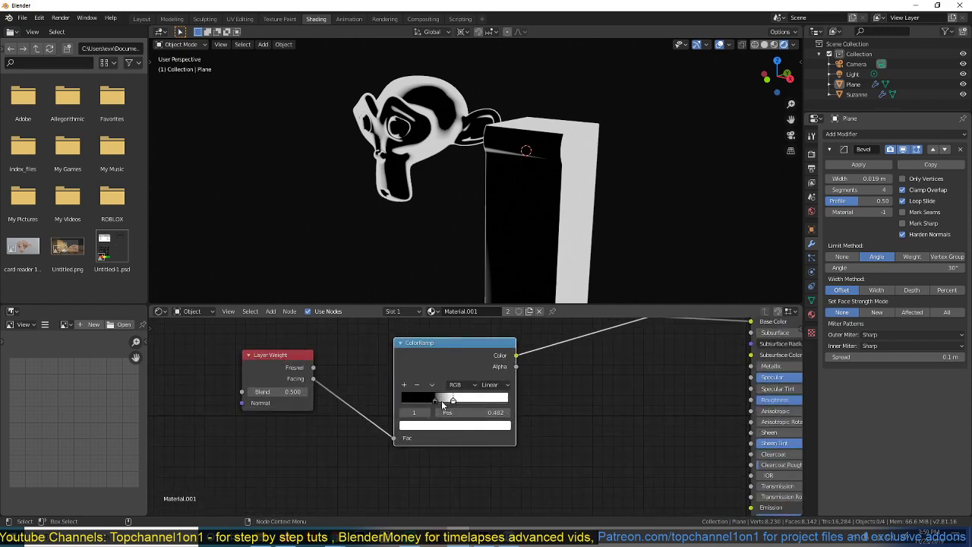
{"action": "left_click_drag", "start_coordinate": [441, 400], "coordinate": [476, 403]}
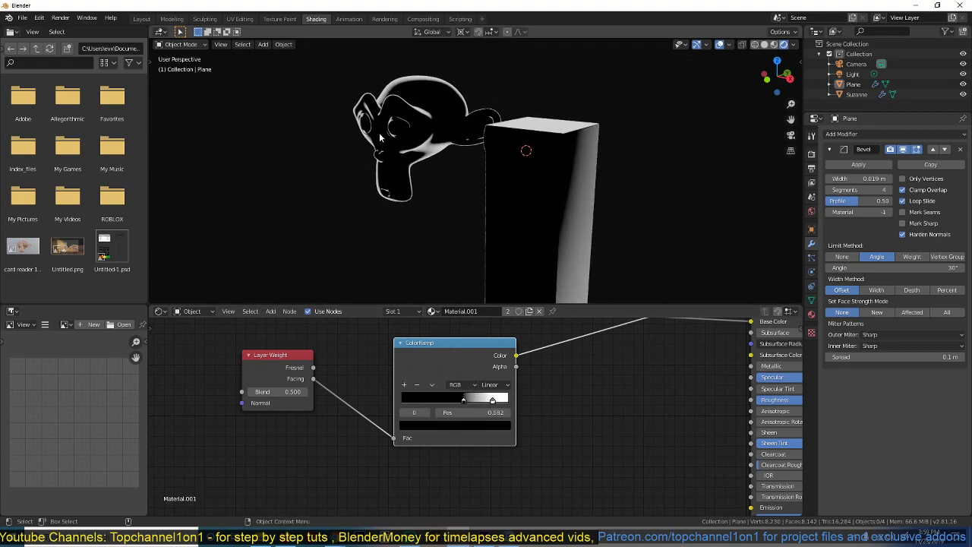
- Reconnect the Principled BSDF to the Material Output and unlink the image texture from its Base Color
{"action": "scroll", "coordinate": [546, 434], "scroll_direction": "down", "scroll_amount": 3}
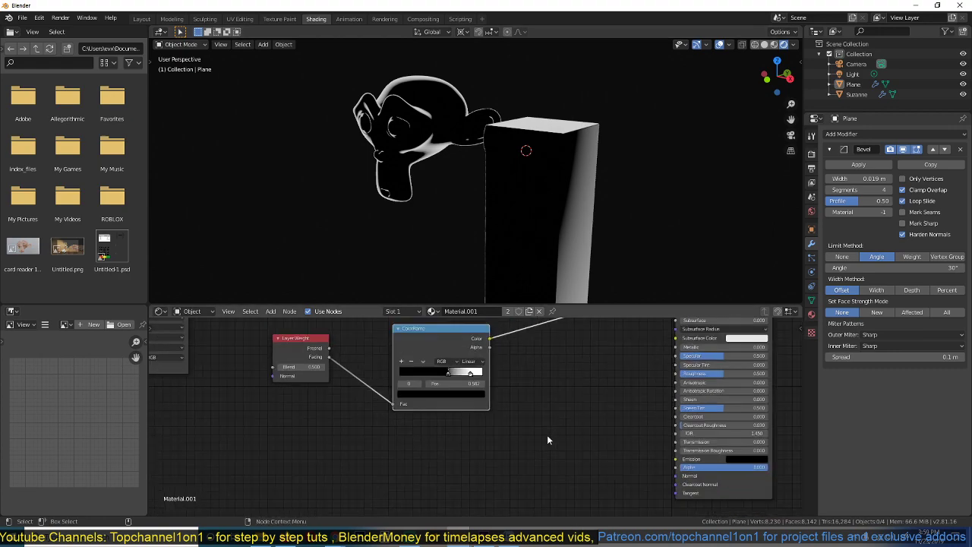
{"action": "scroll", "coordinate": [581, 436], "scroll_direction": "down", "scroll_amount": 2}
{"action": "middle_click_drag", "start_coordinate": [583, 437], "coordinate": [534, 479]}
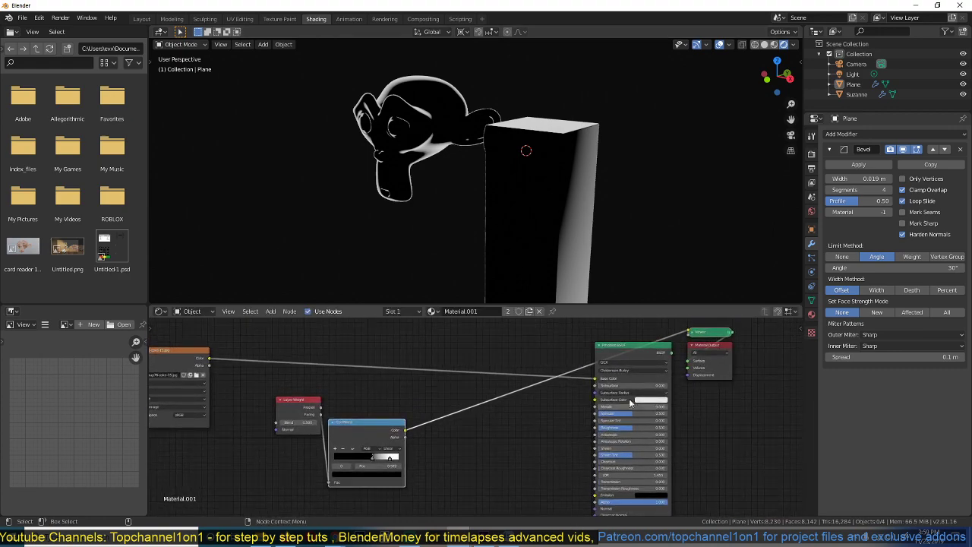
{"action": "left_click", "coordinate": [643, 352], "text": "ctrl+shift"}
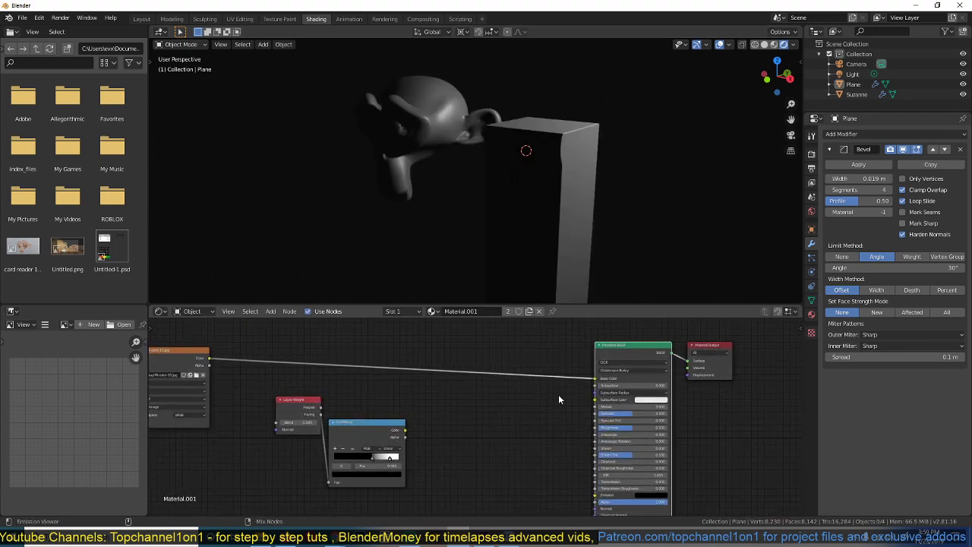
{"action": "left_click_drag", "start_coordinate": [596, 378], "coordinate": [407, 376]}
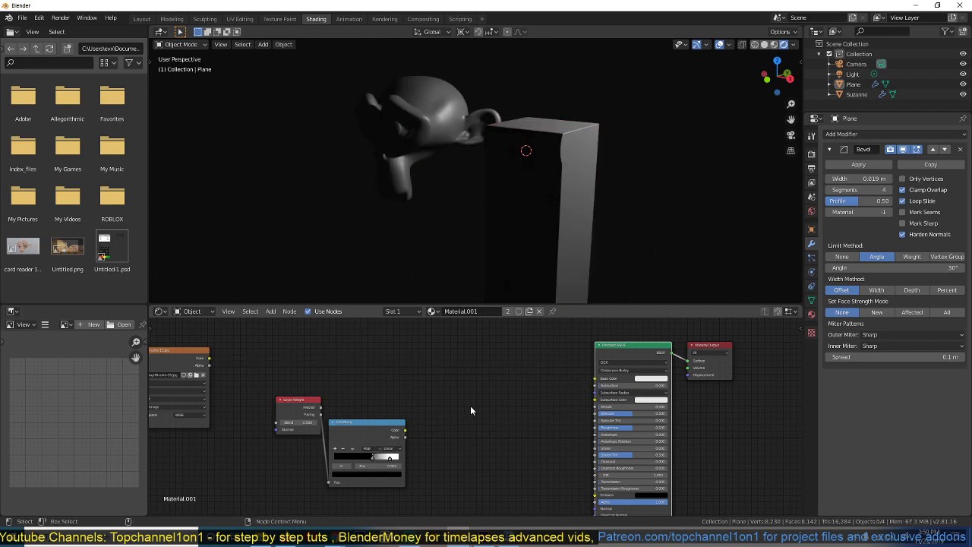
- Connect the ColorRamp's Color output to the Principled BSDF's Emission input and inspect the glow on both models
{"action": "scroll", "coordinate": [465, 408], "scroll_direction": "up", "scroll_amount": 2}
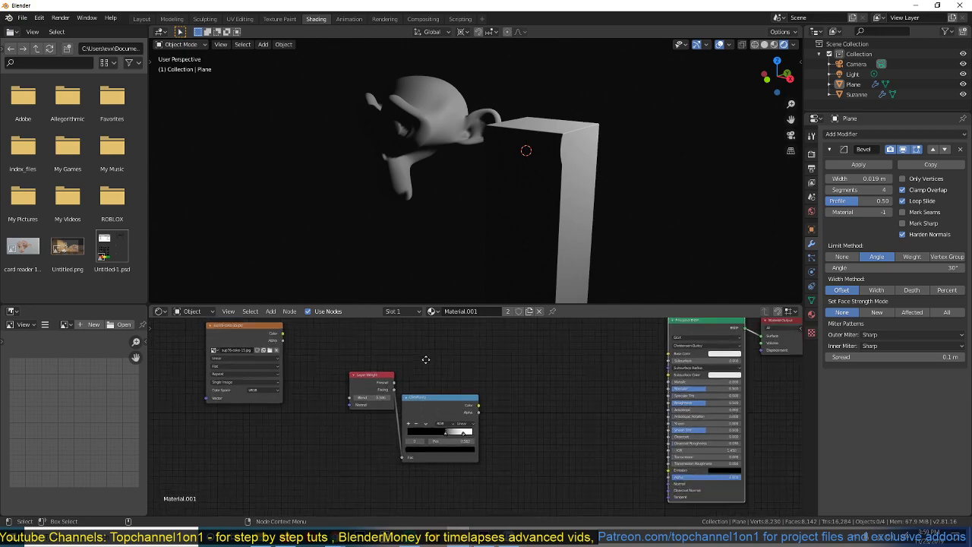
{"action": "left_click_drag", "start_coordinate": [441, 394], "coordinate": [455, 380]}
{"action": "middle_click_drag", "start_coordinate": [502, 414], "coordinate": [464, 388]}
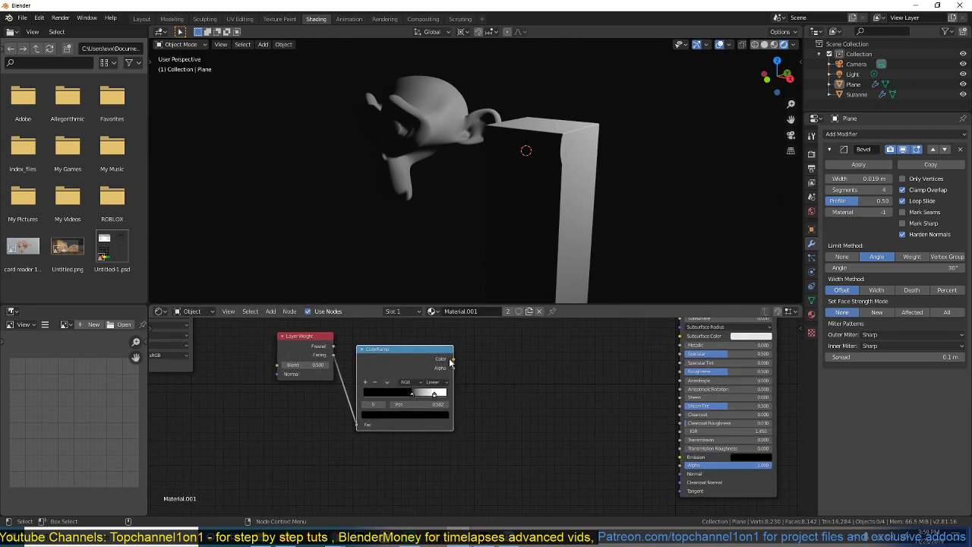
{"action": "mouse_move", "coordinate": [451, 358]}
{"action": "left_mouse_down"}
{"action": "mouse_move", "coordinate": [679, 447]}
{"action": "mouse_move", "coordinate": [679, 457]}
{"action": "left_mouse_up"}
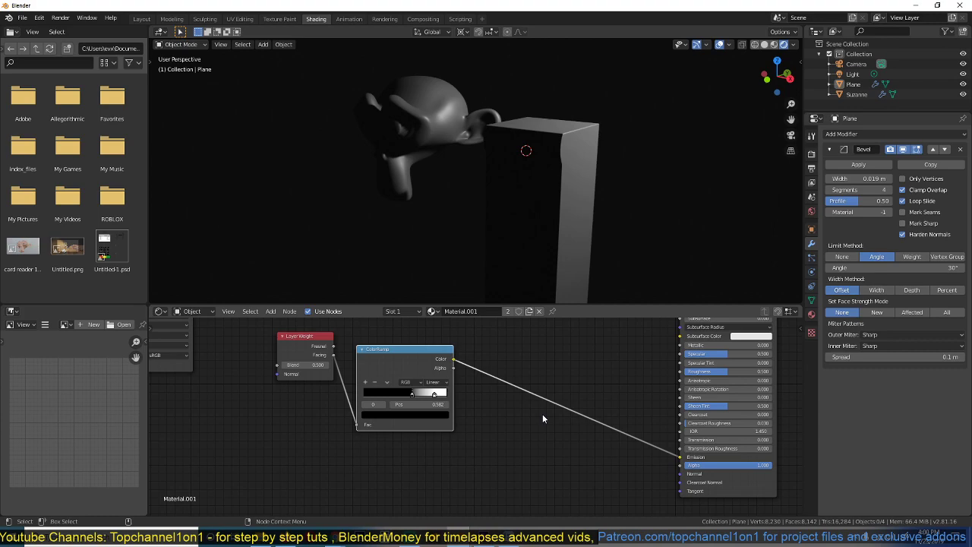
{"action": "mouse_move", "coordinate": [569, 223]}
{"action": "middle_mouse_down"}
{"action": "mouse_move", "coordinate": [549, 208]}
{"action": "mouse_move", "coordinate": [563, 212]}
{"action": "mouse_move", "coordinate": [559, 188]}
{"action": "middle_mouse_up"}
{"action": "middle_click_drag", "start_coordinate": [526, 400], "coordinate": [530, 406]}
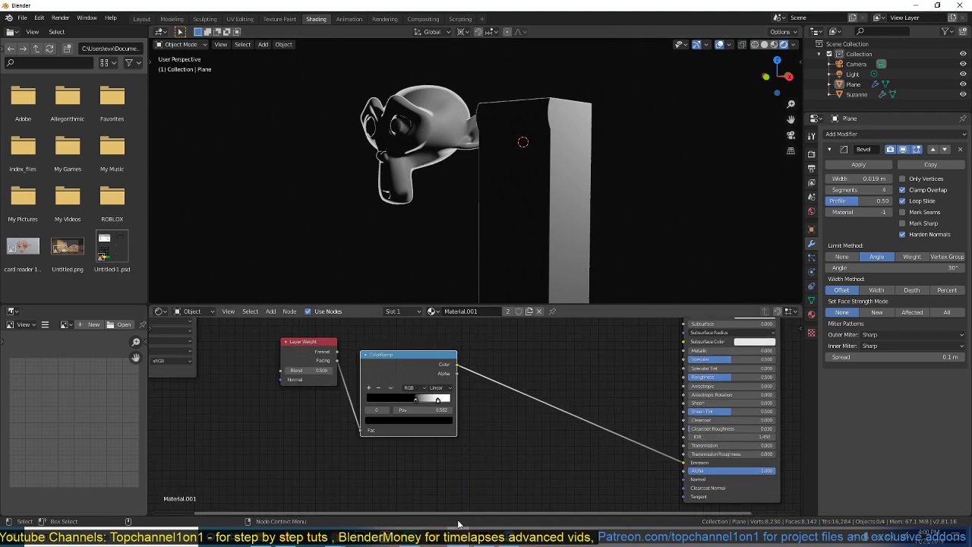
- Switch to the open hologram.blend scene, play its animation to examine the hologram figures, and return to the fridge file
{"action": "mouse_move", "coordinate": [462, 536]}
{"action": "left_click", "coordinate": [414, 492]}
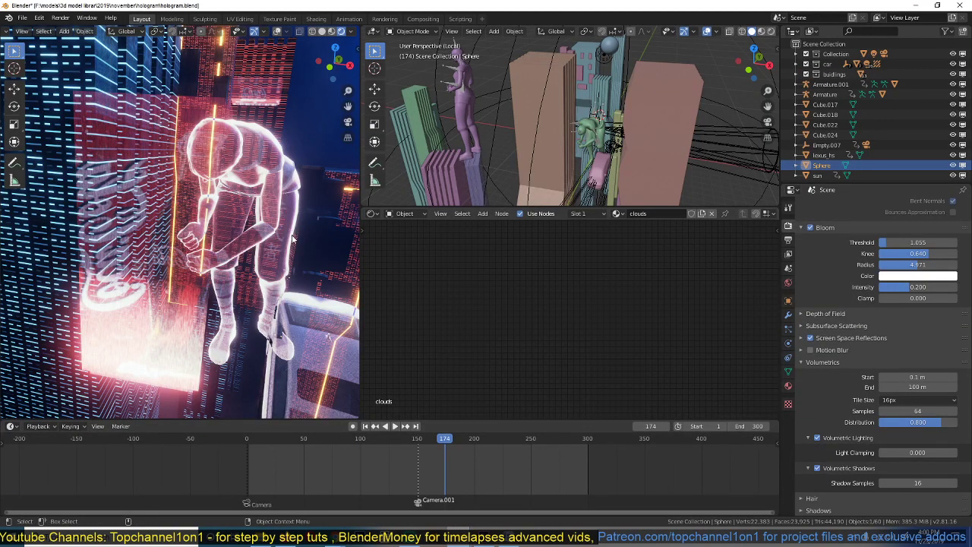
{"action": "middle_click_drag", "start_coordinate": [231, 209], "coordinate": [209, 139]}
{"action": "key", "text": "space"}
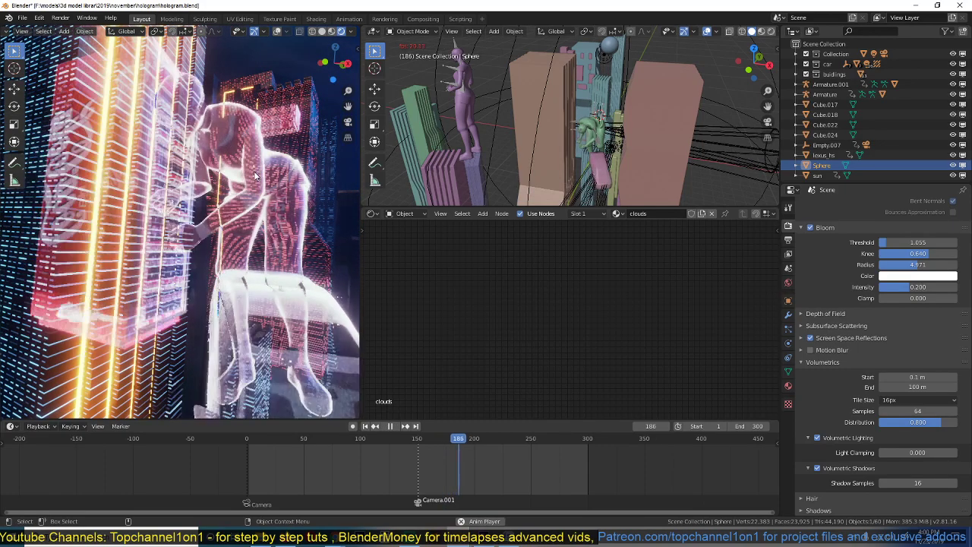
{"action": "key", "text": "space"}
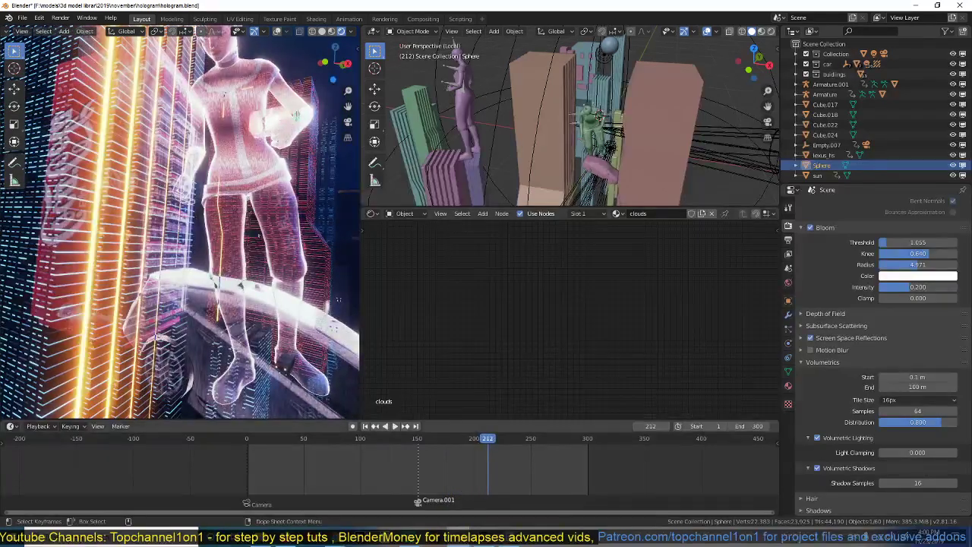
{"action": "left_click", "coordinate": [459, 537]}
{"action": "left_click", "coordinate": [510, 499]}
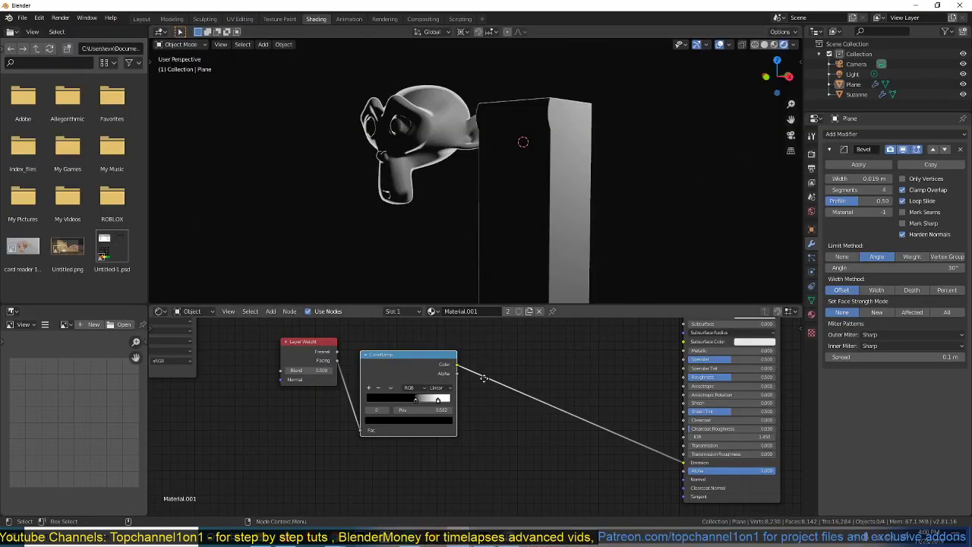
- Connect the ColorRamp's Color output to the Principled BSDF's Alpha input as well
{"action": "middle_click_drag", "start_coordinate": [429, 369], "coordinate": [412, 365]}
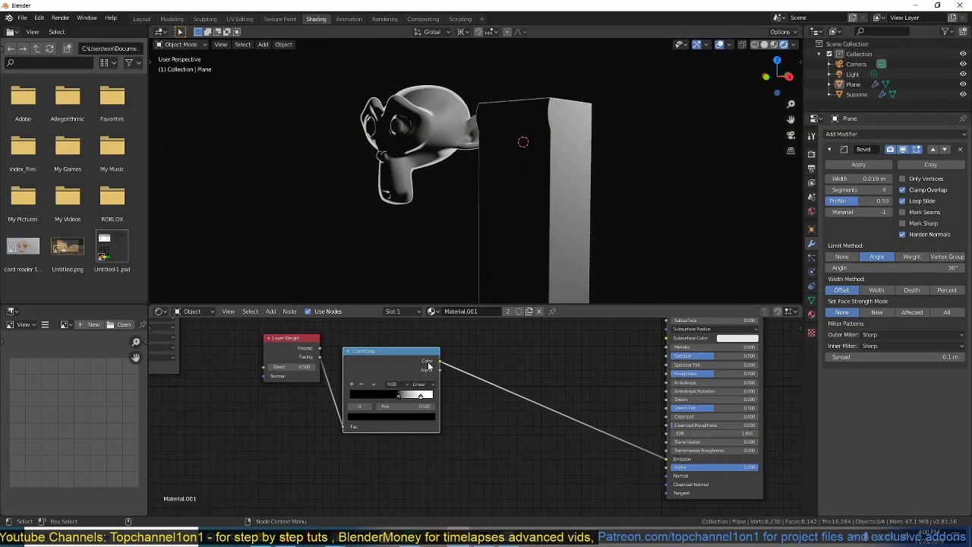
{"action": "left_click_drag", "start_coordinate": [439, 361], "coordinate": [678, 470]}
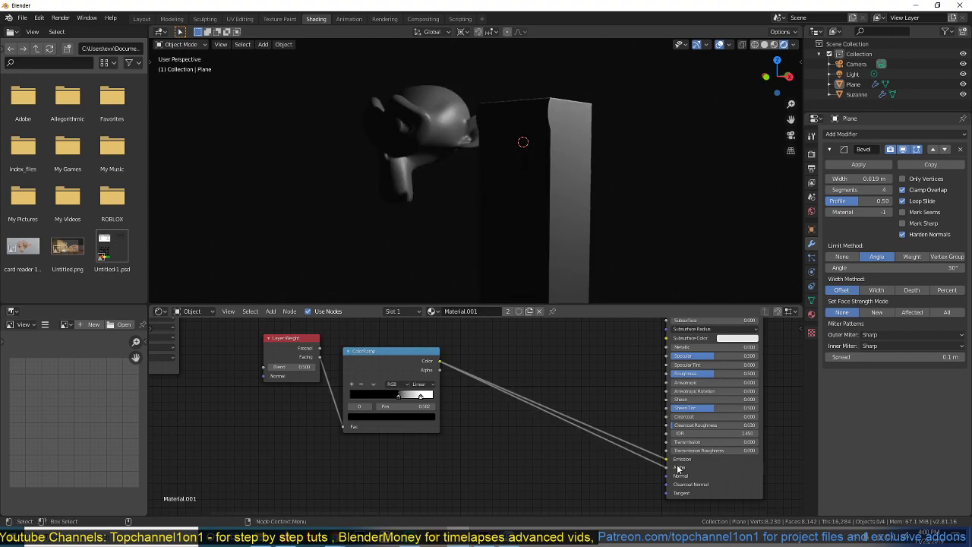
{"action": "middle_click_drag", "start_coordinate": [606, 240], "coordinate": [614, 265]}
- In Material Preview shading, set the fridge material's Blend Mode to Alpha Blend and inspect the transparency
{"action": "left_click", "coordinate": [774, 44]}
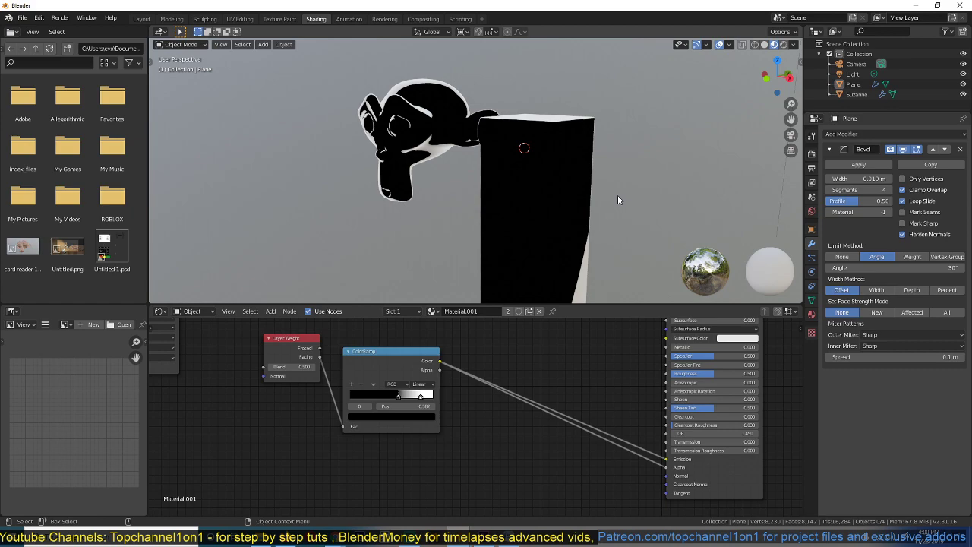
{"action": "left_click", "coordinate": [559, 145]}
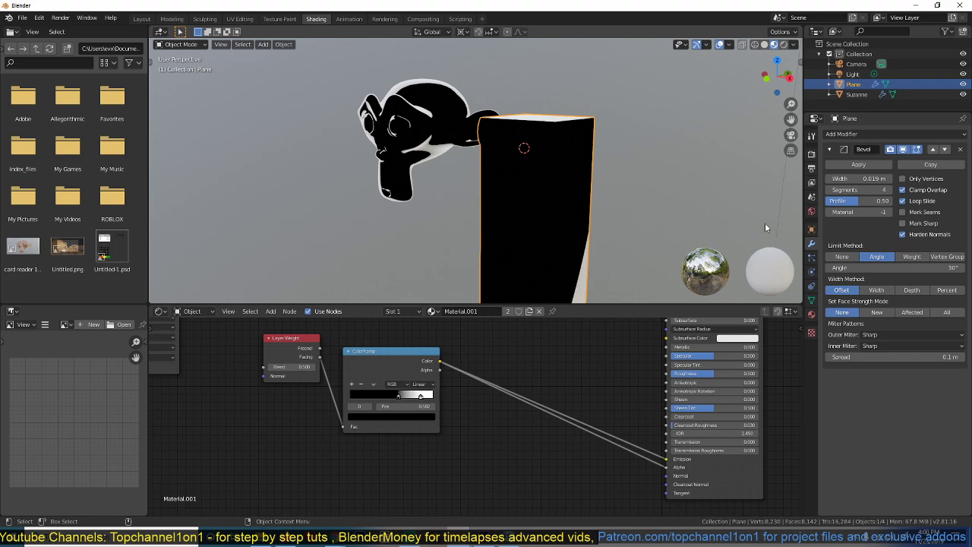
{"action": "left_click", "coordinate": [811, 314]}
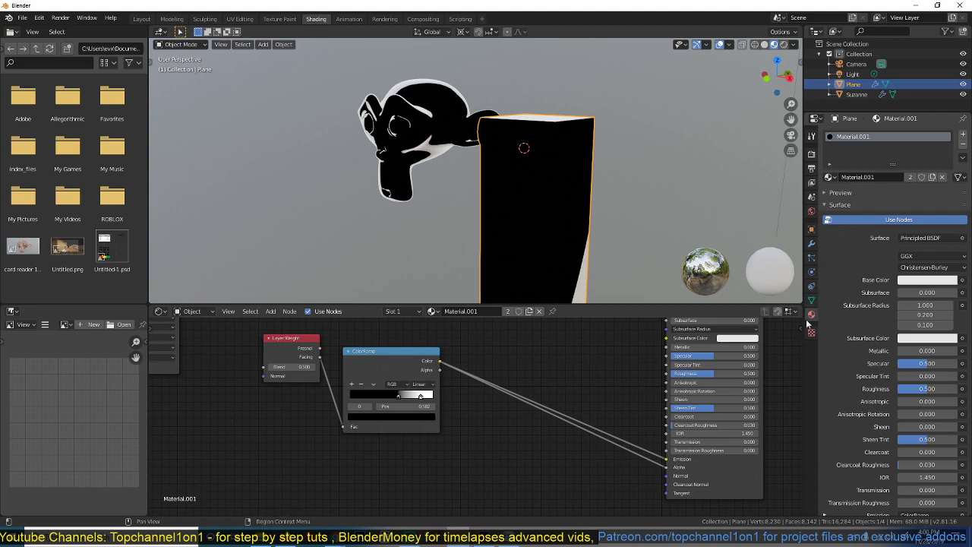
{"action": "scroll", "coordinate": [851, 350], "scroll_direction": "down", "scroll_amount": 6}
{"action": "scroll", "coordinate": [851, 351], "scroll_direction": "down", "scroll_amount": 2}
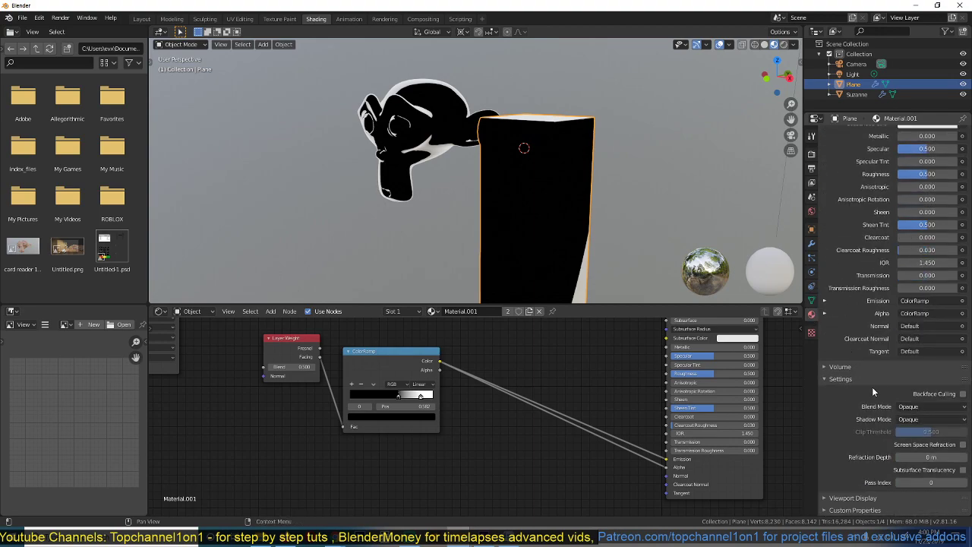
{"action": "left_click", "coordinate": [915, 406]}
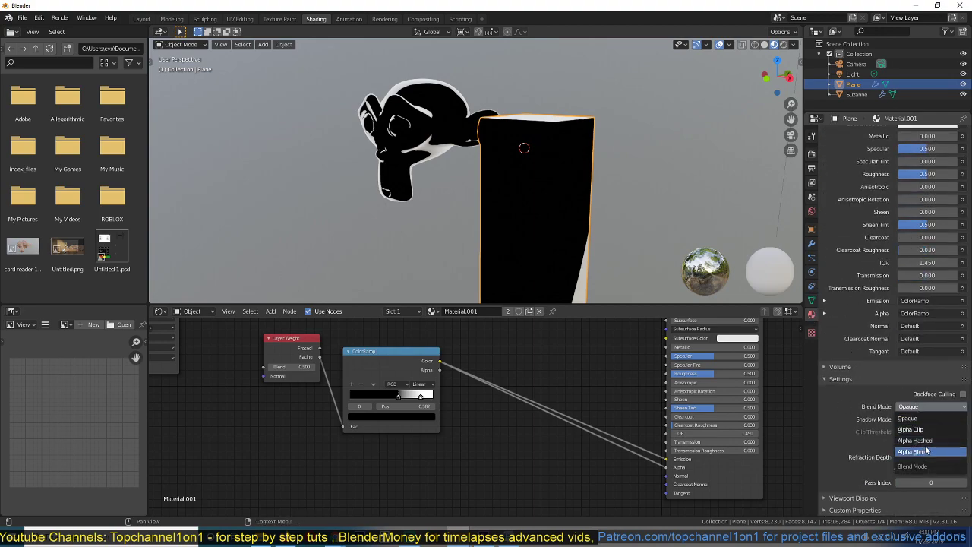
{"action": "left_click", "coordinate": [912, 451]}
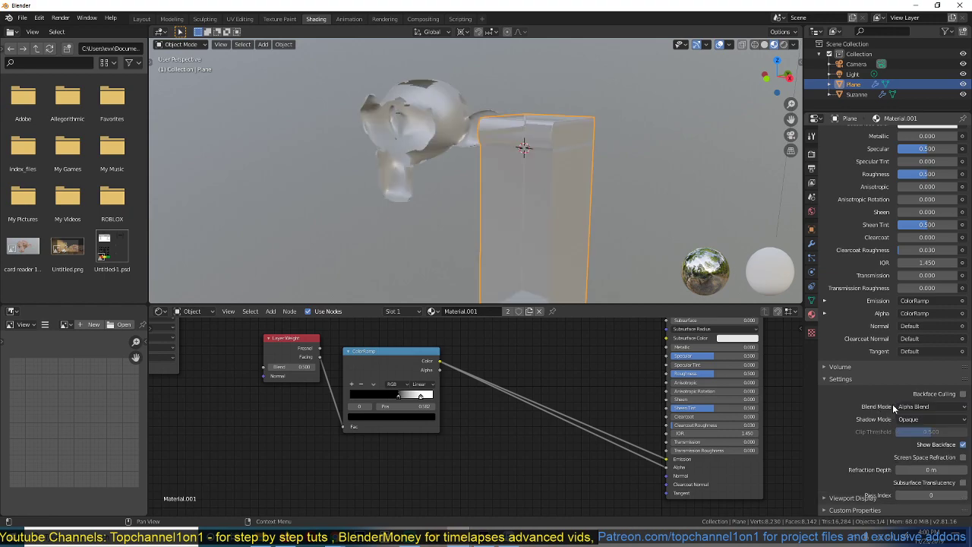
{"action": "left_click", "coordinate": [607, 140]}
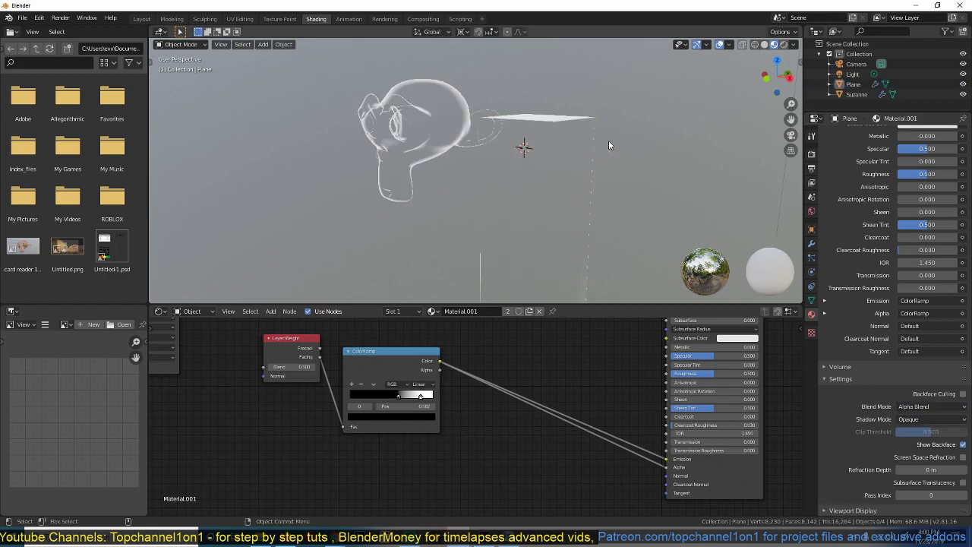
{"action": "middle_click_drag", "start_coordinate": [599, 150], "coordinate": [605, 174]}
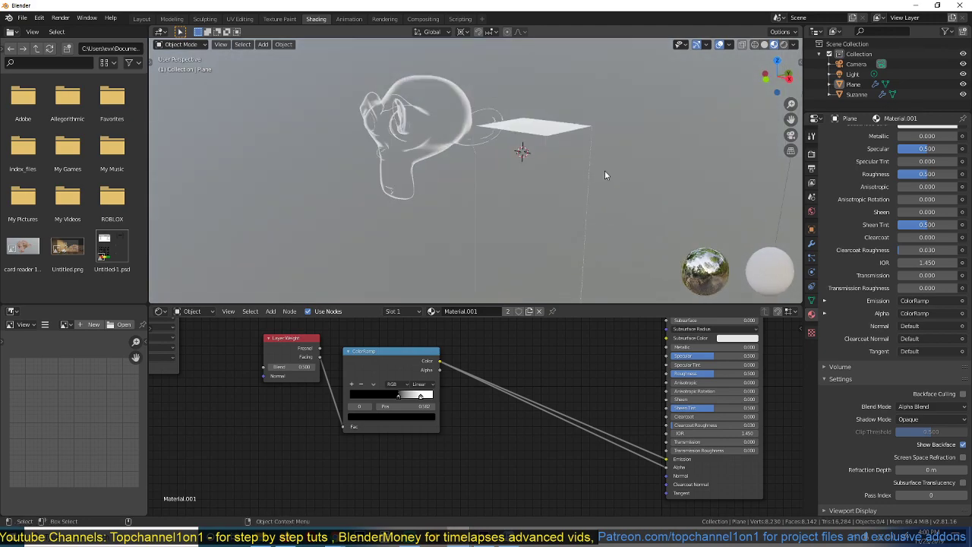
- Widen the rim effect by moving the ColorRamp's black stop to 0.495
{"action": "middle_click_drag", "start_coordinate": [533, 406], "coordinate": [574, 405]}
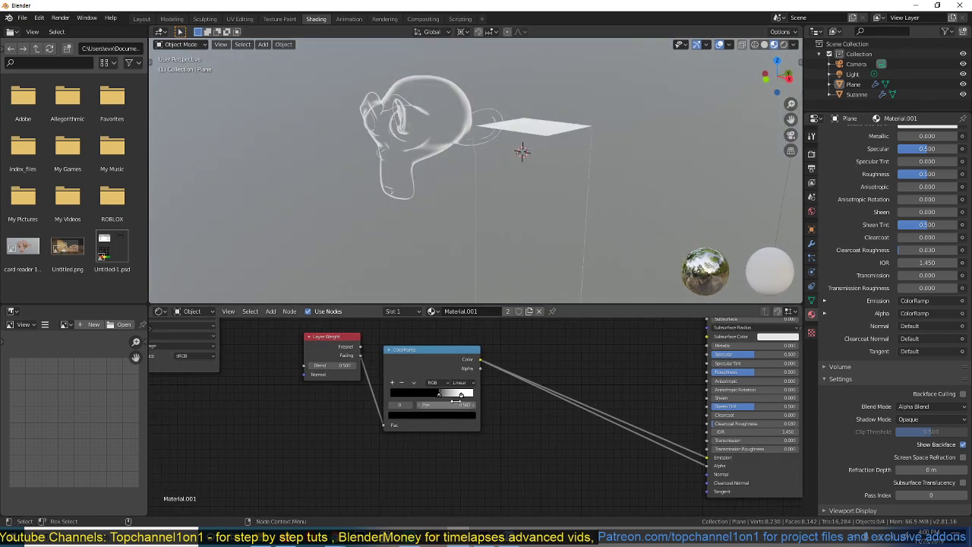
{"action": "left_click_drag", "start_coordinate": [439, 394], "coordinate": [434, 399]}
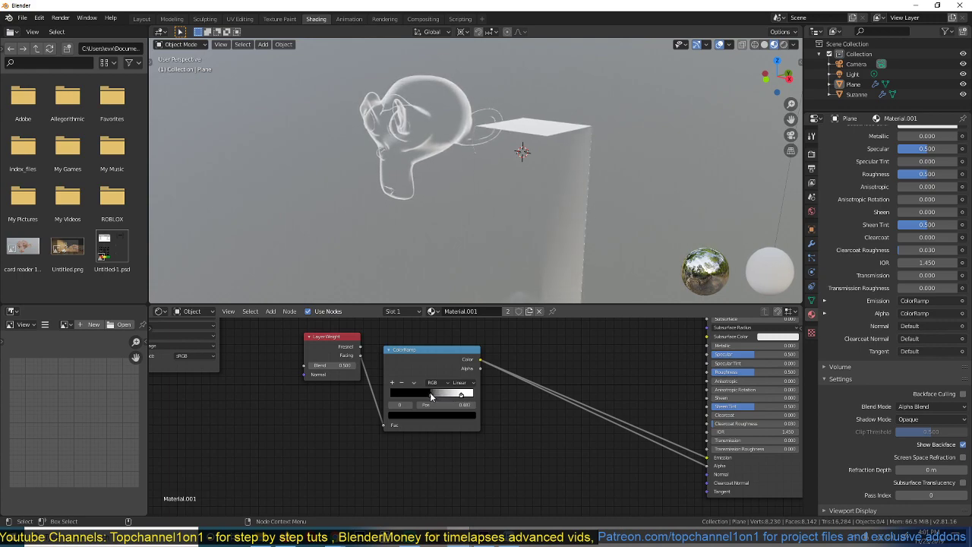
{"action": "middle_click_drag", "start_coordinate": [497, 156], "coordinate": [518, 241]}
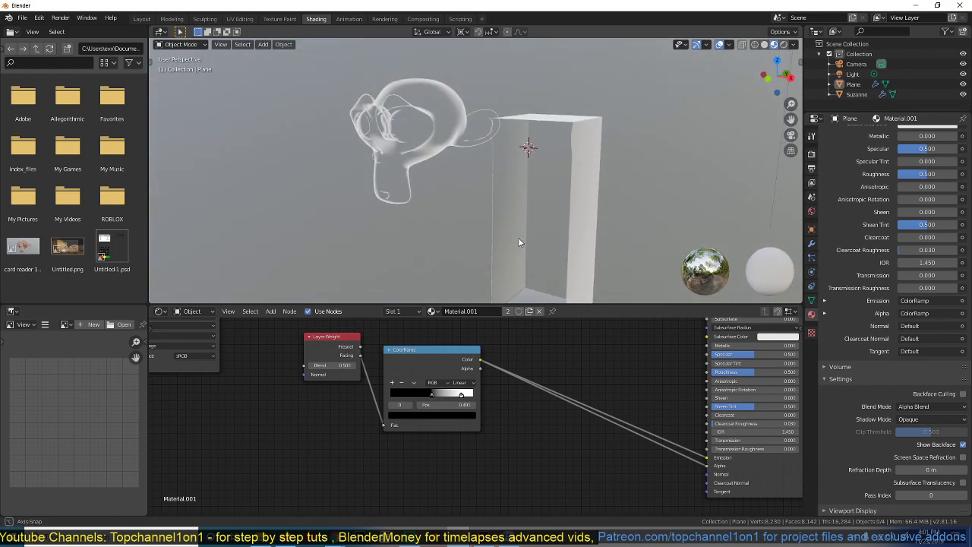
- Lower the Principled BSDF's Roughness to 0.309 and check the surfaces from another angle
{"action": "middle_click_drag", "start_coordinate": [631, 378], "coordinate": [560, 403]}
{"action": "mouse_move", "coordinate": [679, 397]}
{"action": "left_mouse_down"}
{"action": "mouse_move", "coordinate": [646, 397]}
{"action": "mouse_move", "coordinate": [700, 398]}
{"action": "mouse_move", "coordinate": [651, 397]}
{"action": "mouse_move", "coordinate": [668, 397]}
{"action": "left_mouse_up"}
{"action": "middle_click_drag", "start_coordinate": [529, 175], "coordinate": [429, 262]}
{"action": "scroll", "coordinate": [432, 365], "scroll_direction": "down", "scroll_amount": 1}
{"action": "scroll", "coordinate": [432, 364], "scroll_direction": "down", "scroll_amount": 1}
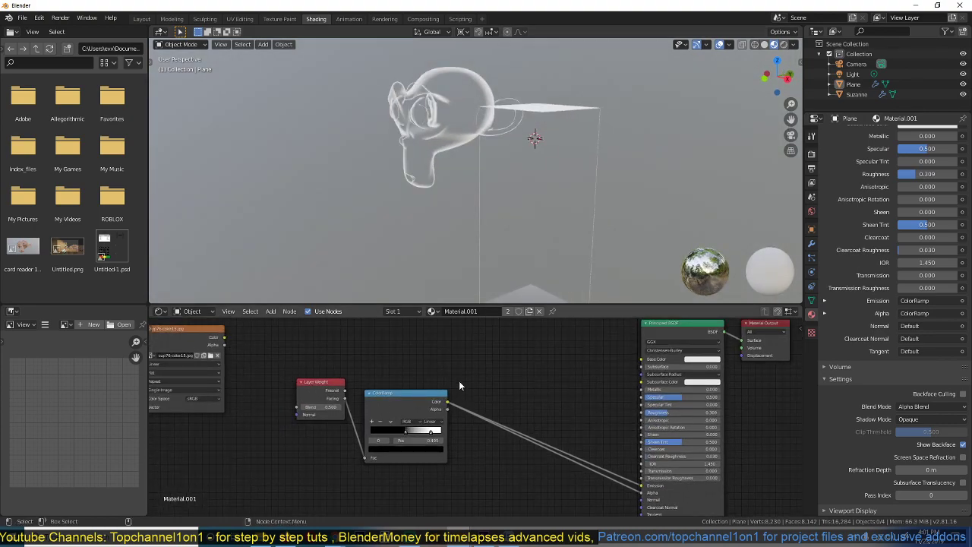
- Add a second ColorRamp node and feed its Fac input from the first ColorRamp's Color output
{"action": "scroll", "coordinate": [459, 380], "scroll_direction": "up", "scroll_amount": 3}
{"action": "middle_click_drag", "start_coordinate": [456, 382], "coordinate": [393, 401]}
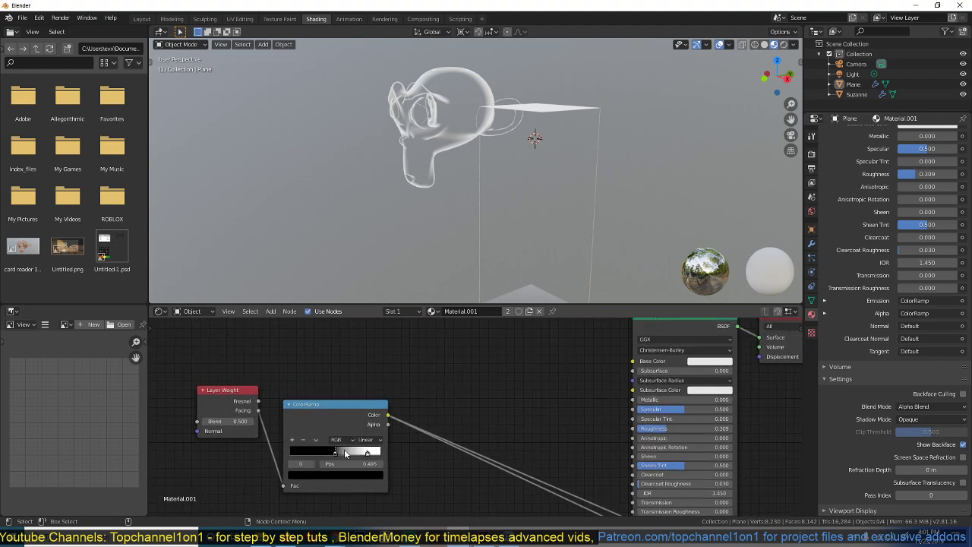
{"action": "key", "text": "shift+a"}
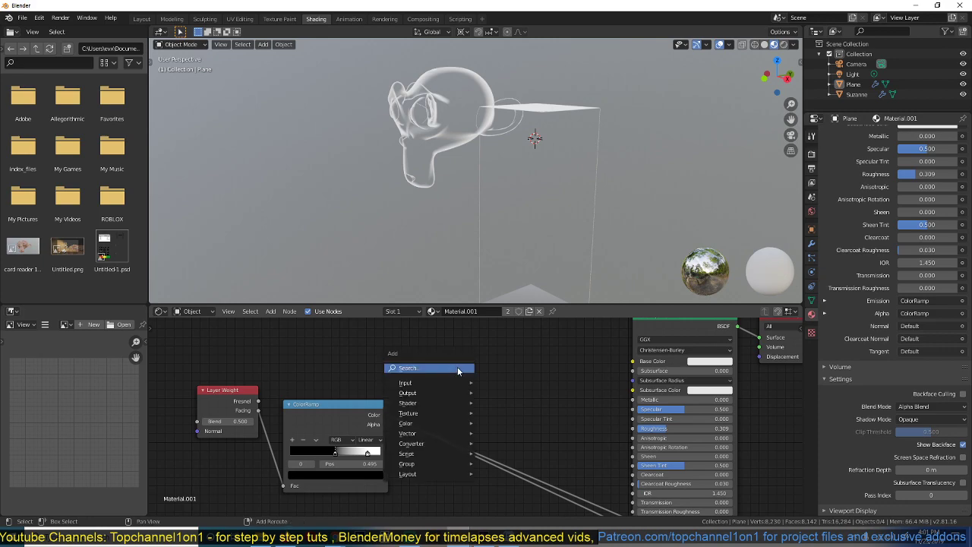
{"action": "mouse_move", "coordinate": [447, 443]}
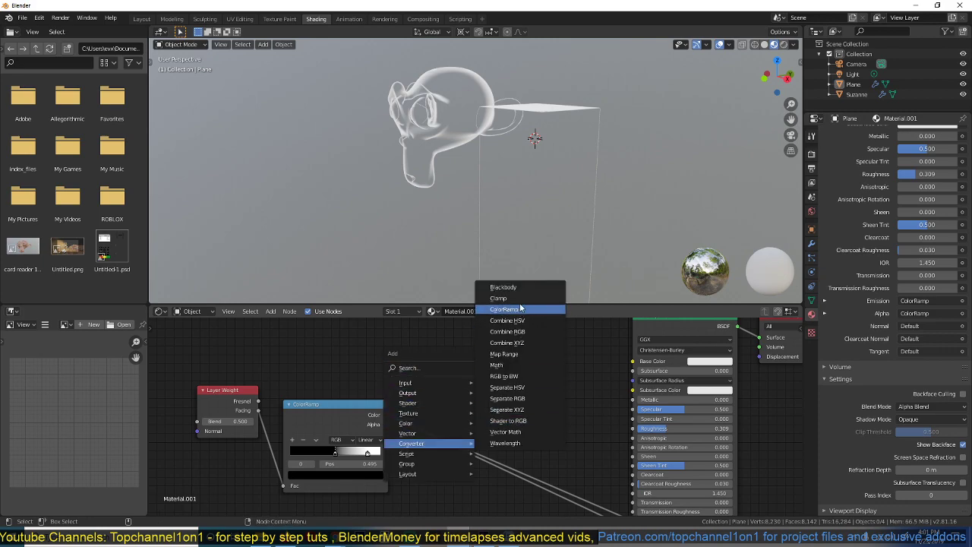
{"action": "left_click", "coordinate": [521, 311]}
{"action": "left_click", "coordinate": [388, 415]}
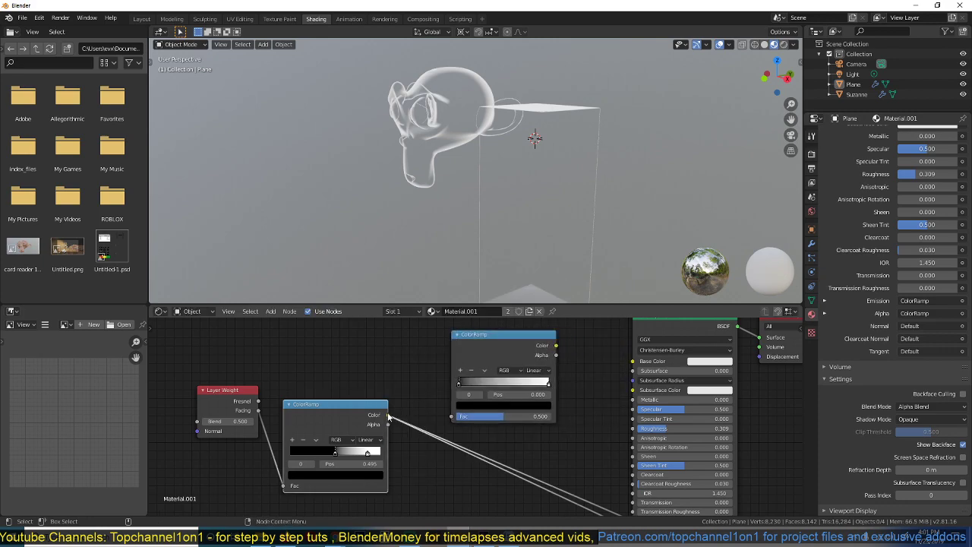
{"action": "middle_click_drag", "start_coordinate": [454, 431], "coordinate": [440, 386]}
{"action": "middle_click_drag", "start_coordinate": [539, 466], "coordinate": [566, 481]}
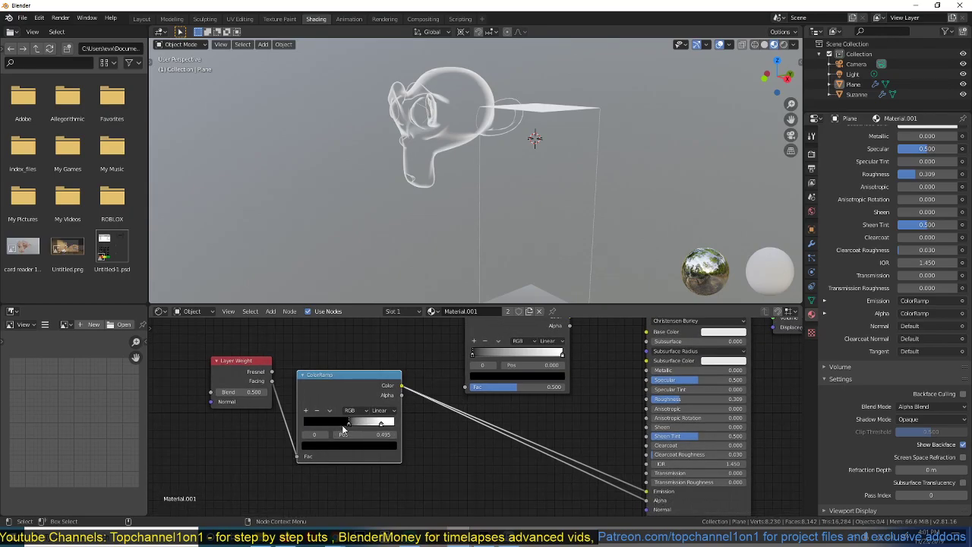
{"action": "middle_click_drag", "start_coordinate": [398, 396], "coordinate": [362, 425]}
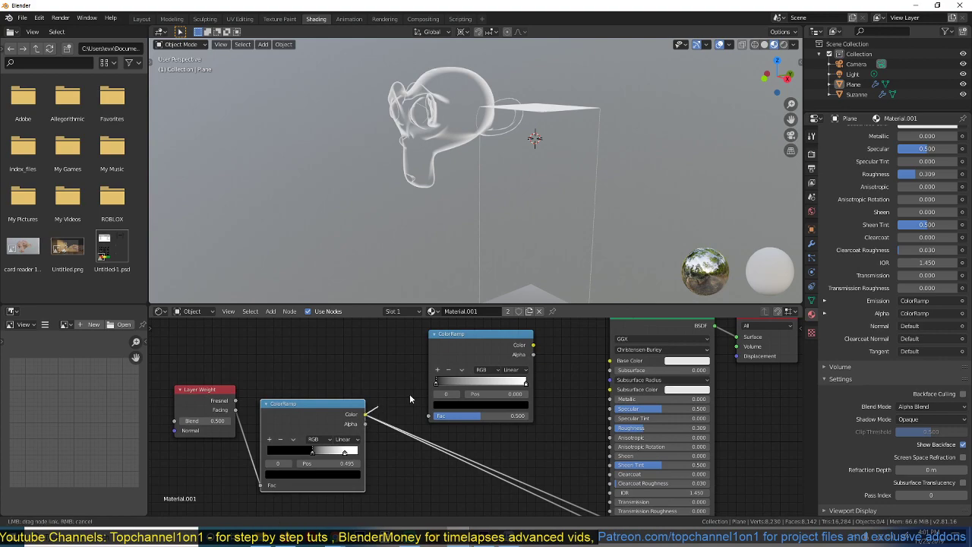
{"action": "left_click_drag", "start_coordinate": [365, 414], "coordinate": [428, 415]}
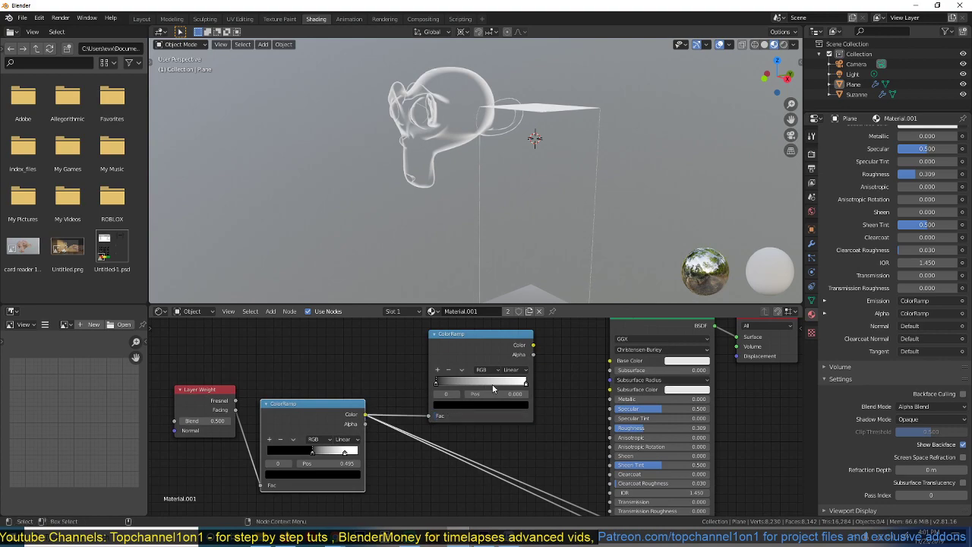
- Color the second ColorRamp's first stop blue and keep its end stop white
{"action": "left_click", "coordinate": [457, 409]}
{"action": "left_click", "coordinate": [509, 297]}
{"action": "left_click_drag", "start_coordinate": [486, 297], "coordinate": [479, 282]}
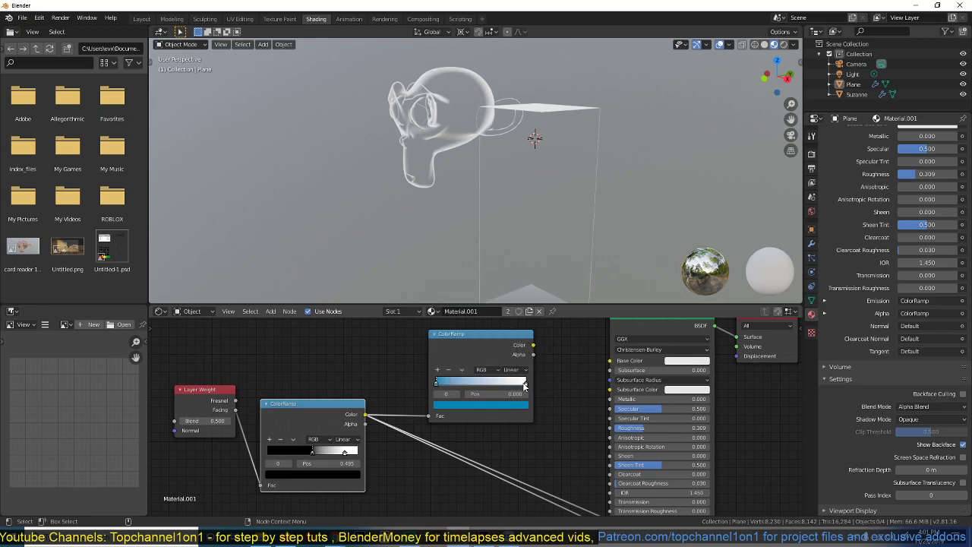
{"action": "left_click", "coordinate": [523, 384]}
{"action": "left_click", "coordinate": [519, 405]}
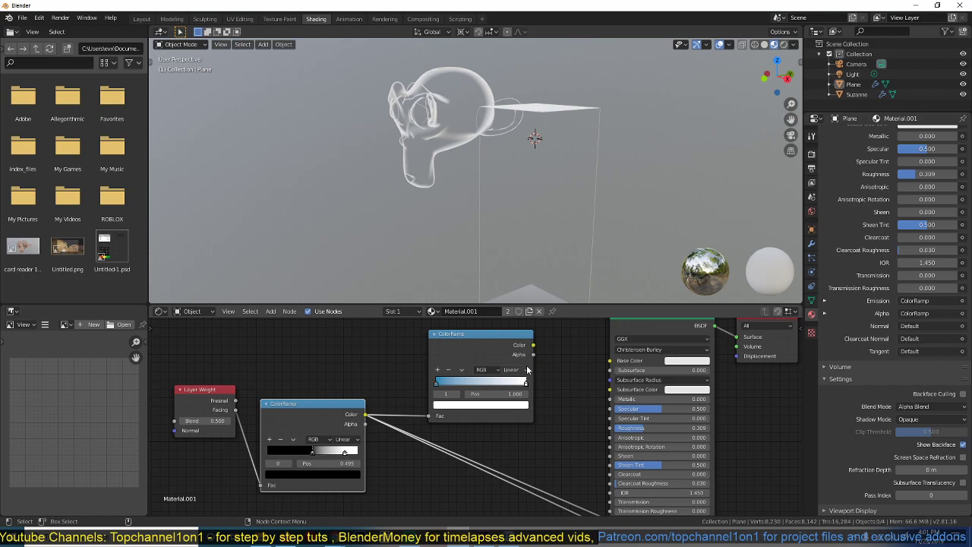
- Connect the blue-to-white ColorRamp's Color output to the Principled BSDF's Base Color and Emission inputs
{"action": "middle_click_drag", "start_coordinate": [527, 369], "coordinate": [475, 378]}
{"action": "left_click_drag", "start_coordinate": [482, 353], "coordinate": [556, 370]}
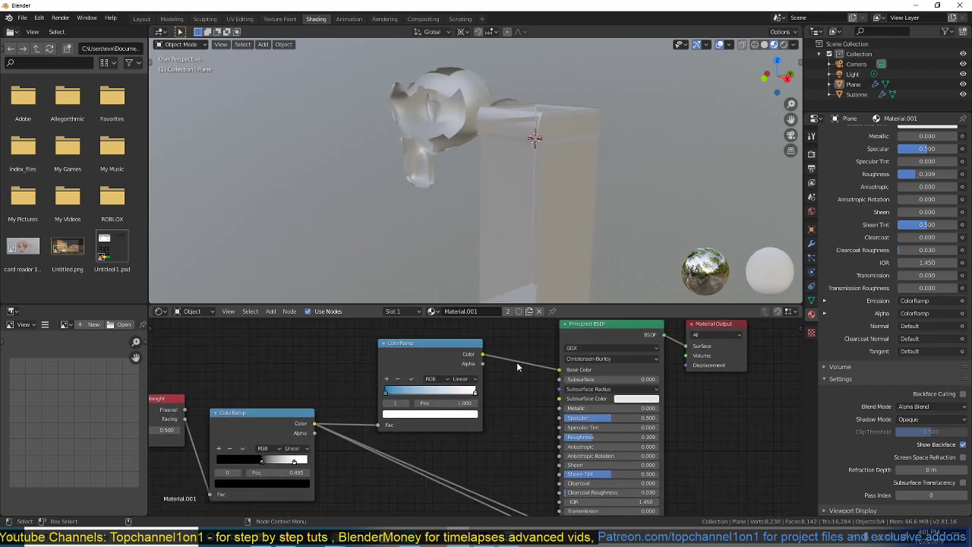
{"action": "middle_click_drag", "start_coordinate": [466, 201], "coordinate": [460, 233]}
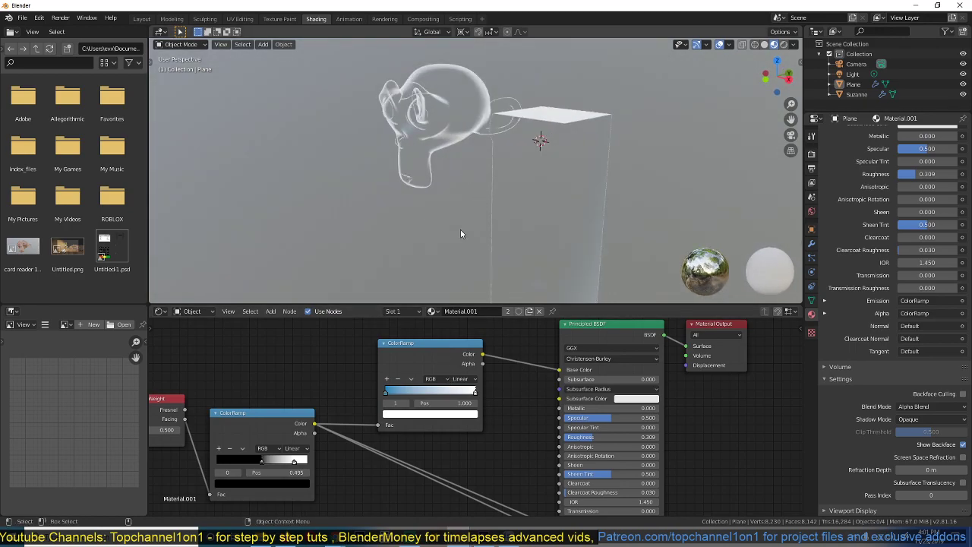
{"action": "middle_click_drag", "start_coordinate": [536, 406], "coordinate": [531, 384]}
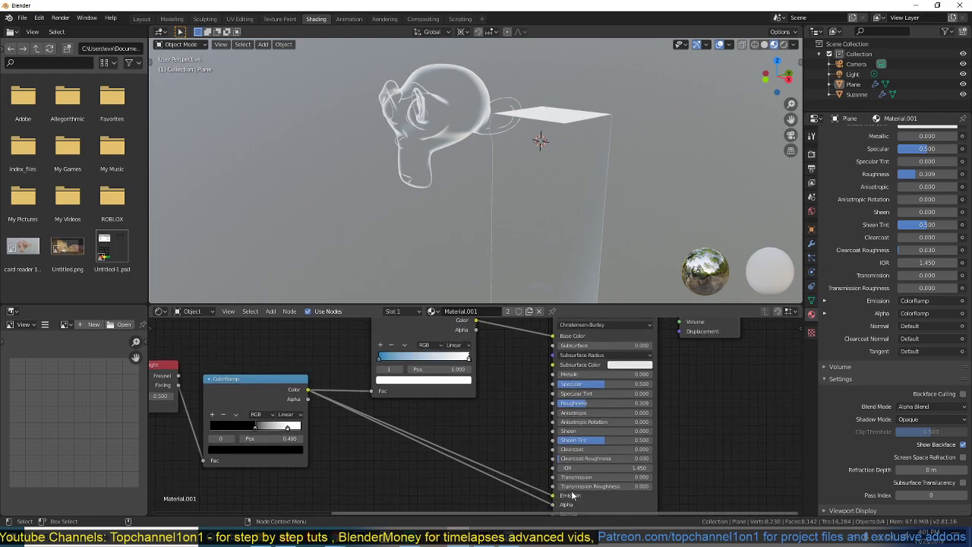
{"action": "scroll", "coordinate": [478, 364], "scroll_direction": "down", "scroll_amount": 2}
{"action": "left_click_drag", "start_coordinate": [475, 351], "coordinate": [528, 468]}
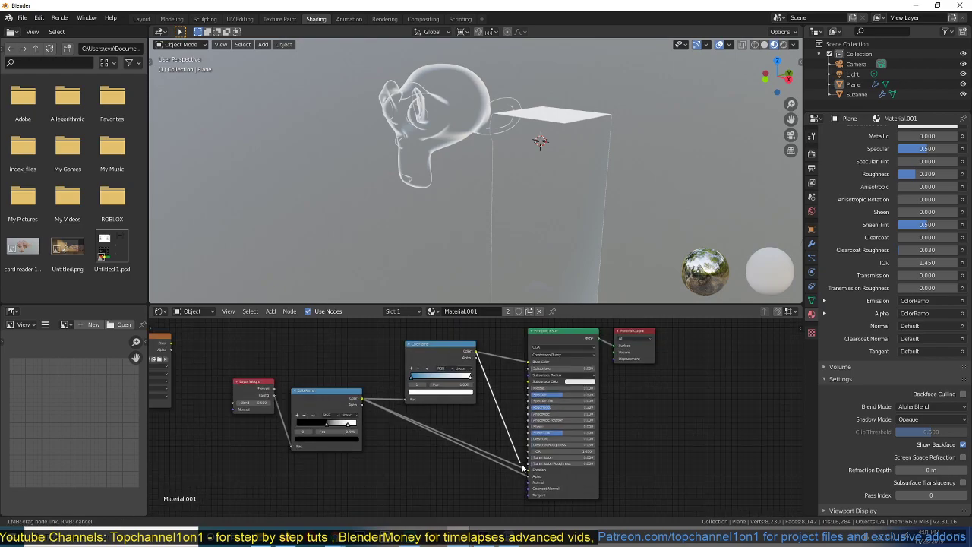